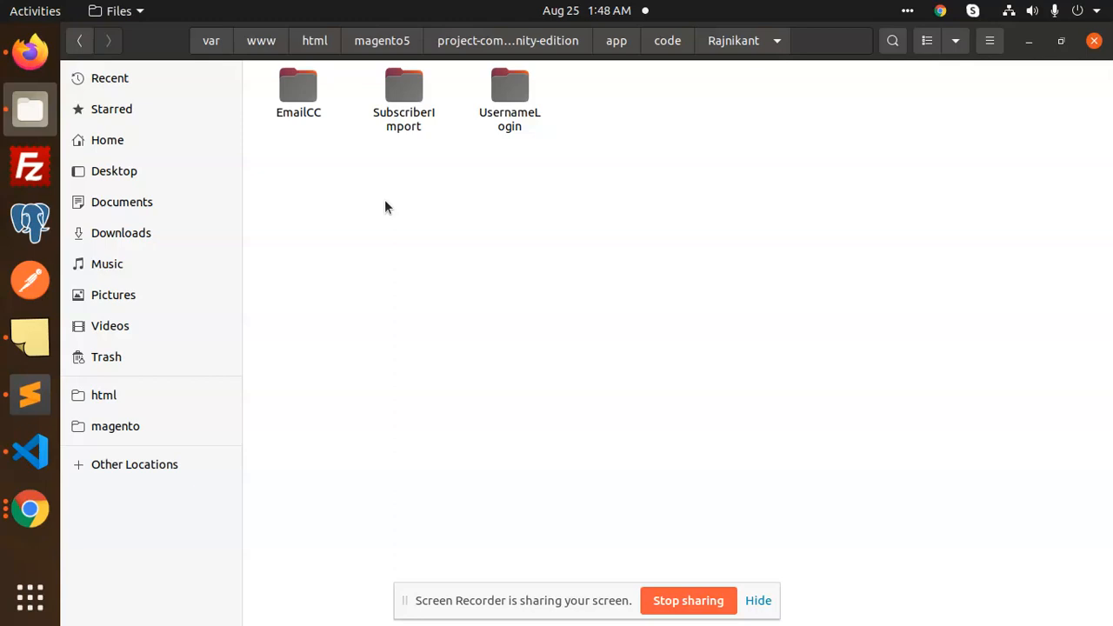
Delete the .github folder from the EmailCC module folder
double_click(300, 100)
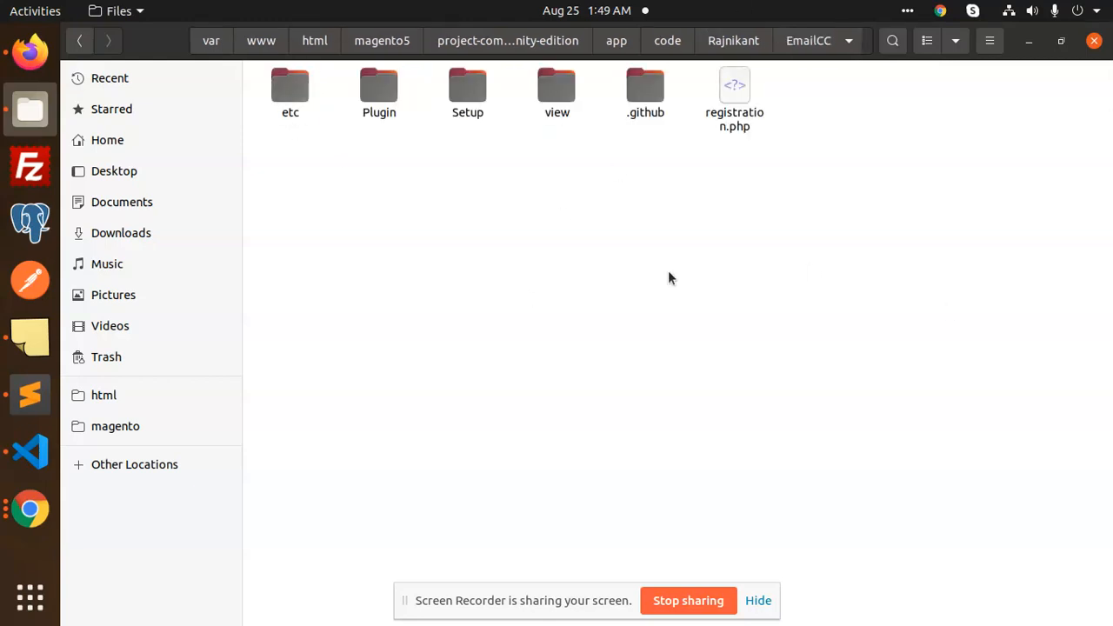
left_click(639, 79)
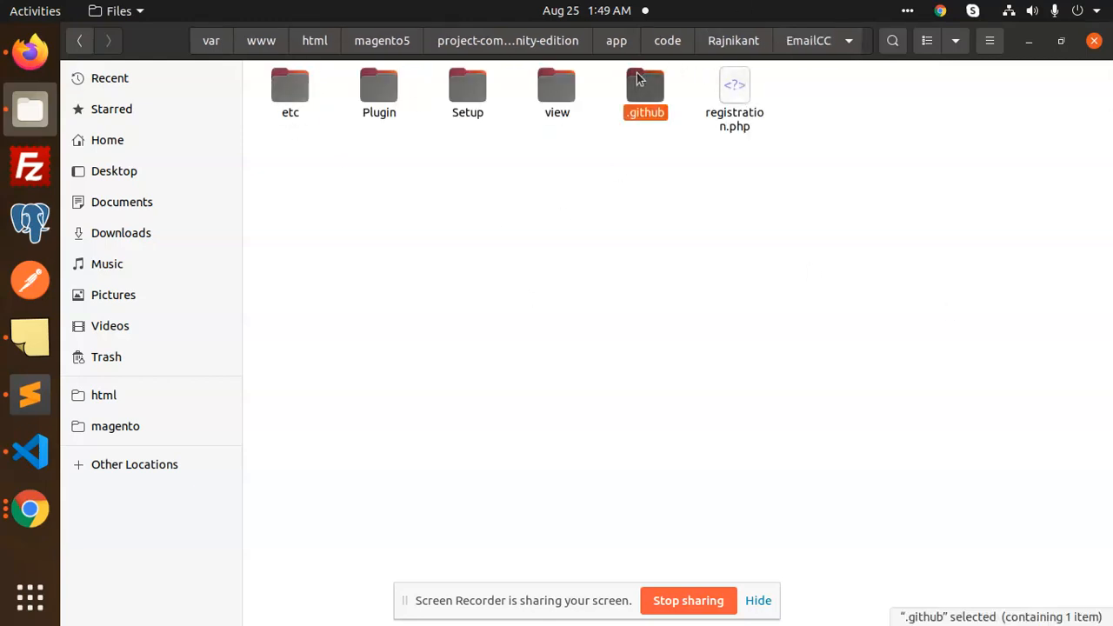
key("Delete")
left_click(782, 94)
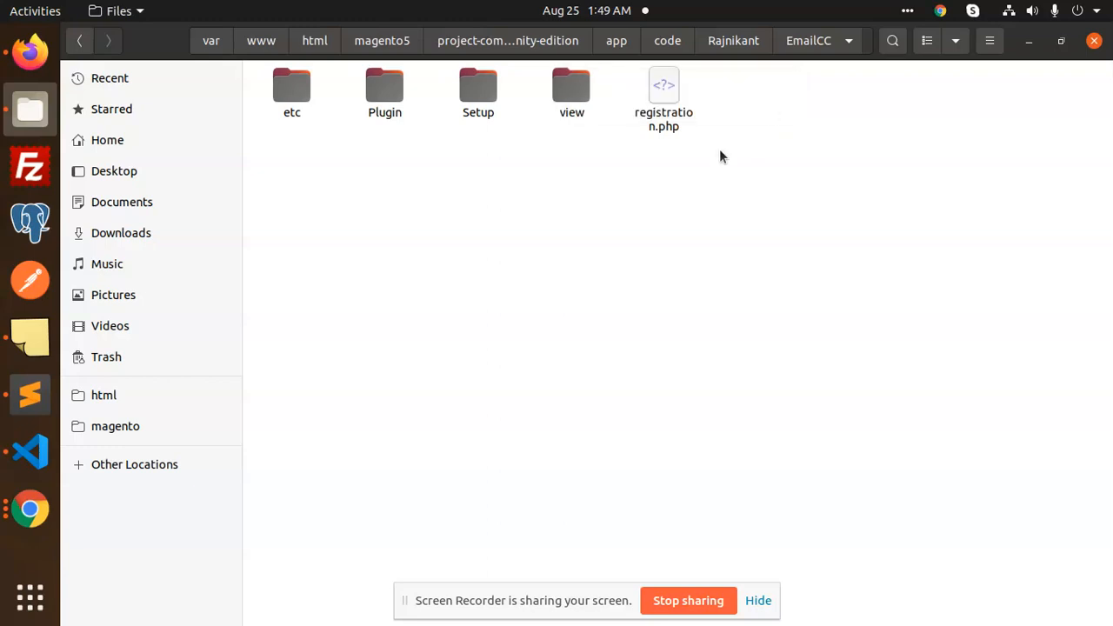
Open the module's etc folder to check di.xml, then switch to Visual Studio Code
double_click(290, 92)
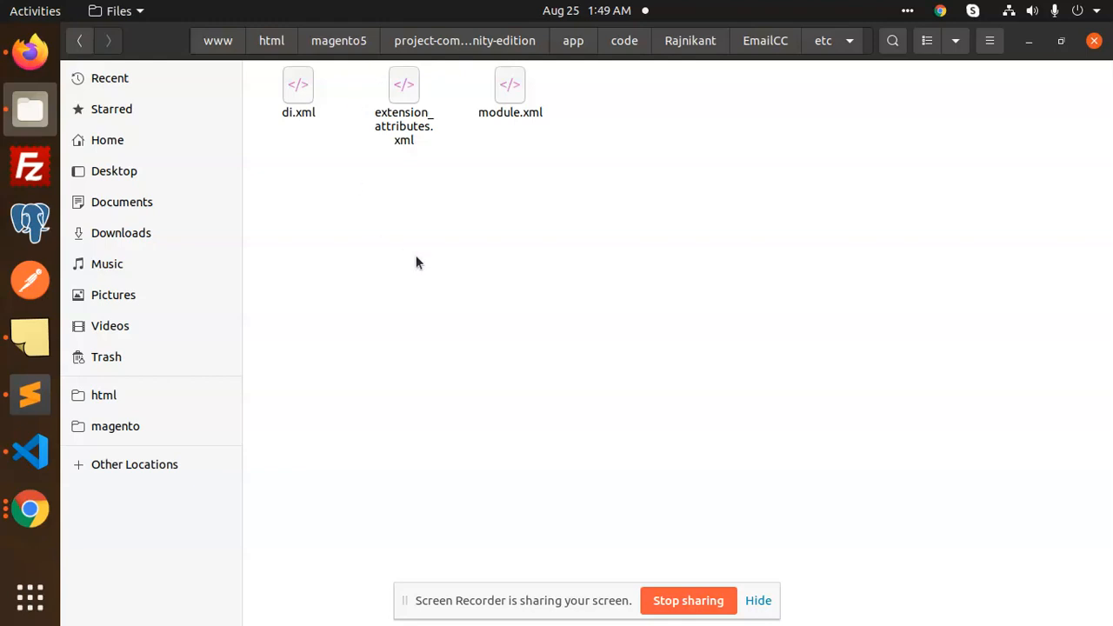
left_click(295, 112)
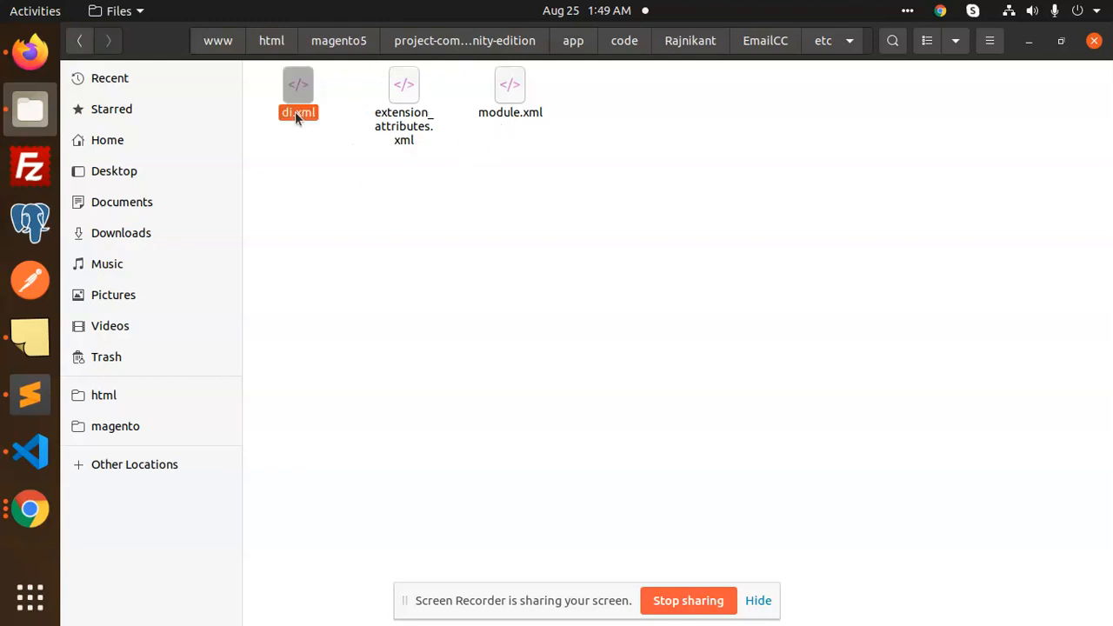
right_click(296, 112)
left_click(688, 163)
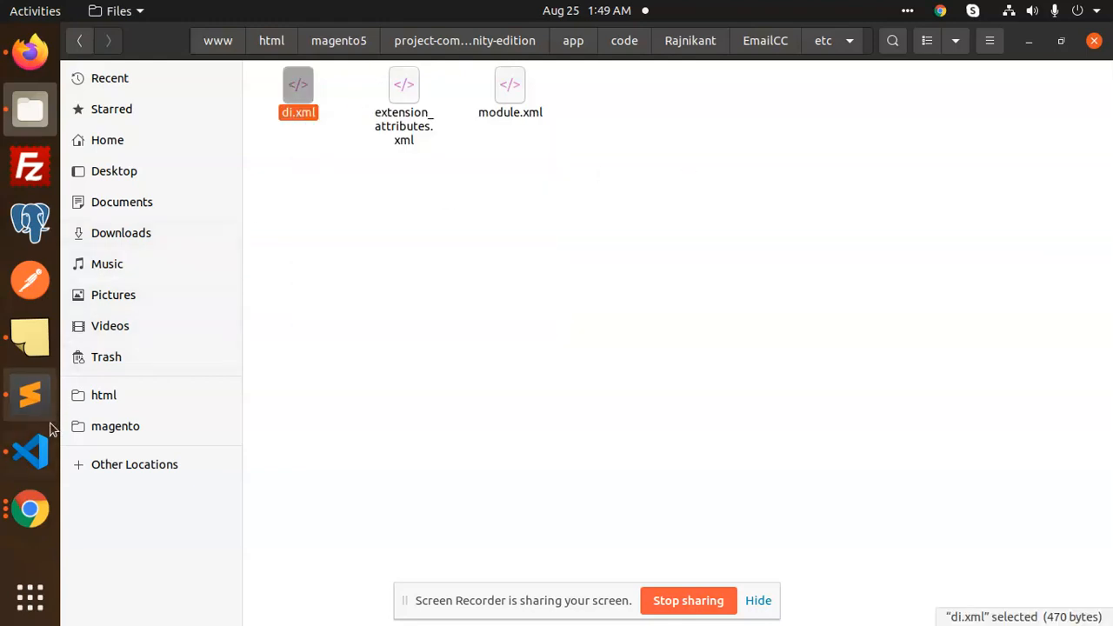
left_click(30, 451)
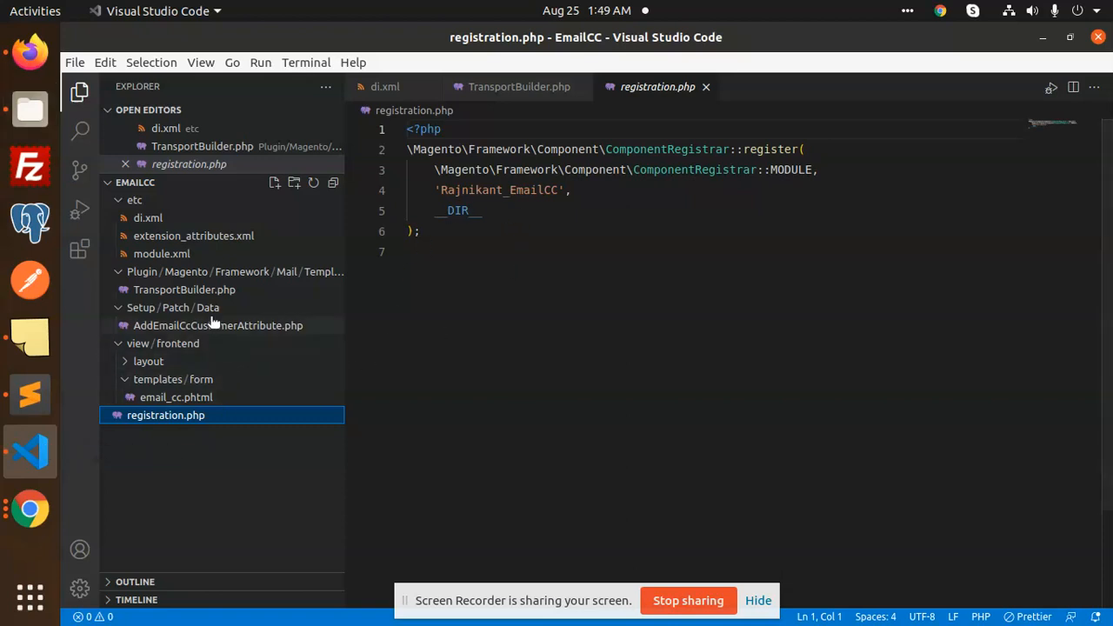
Open di.xml in the editor with Word Wrap turned on
left_click(154, 220)
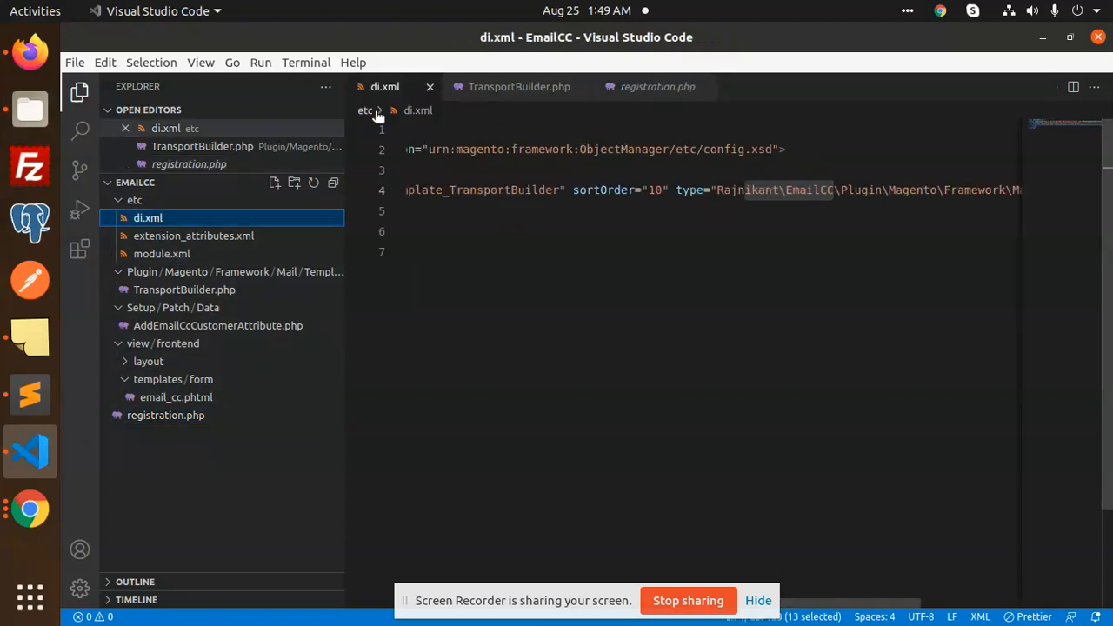
left_click(200, 63)
left_click(276, 386)
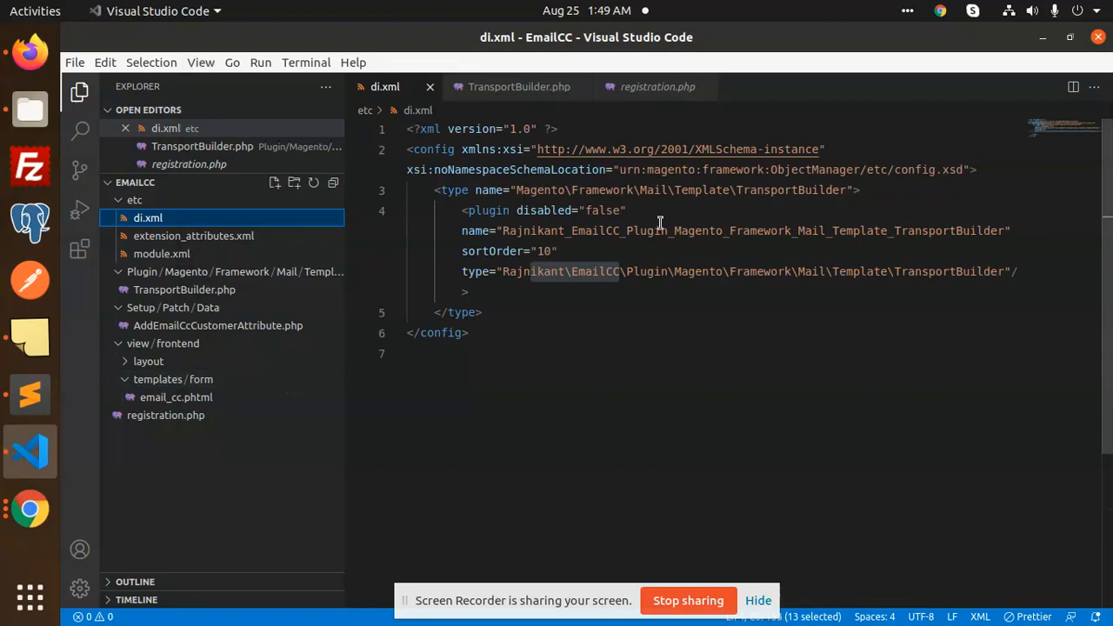
Walk through the Rajnikant\EmailCC plugin path and the Magento\Framework\Mail\Template\TransportBuilder type
left_click(537, 272)
double_click(536, 271)
double_click(604, 271)
left_click(631, 271)
left_click(790, 269)
left_click(859, 271)
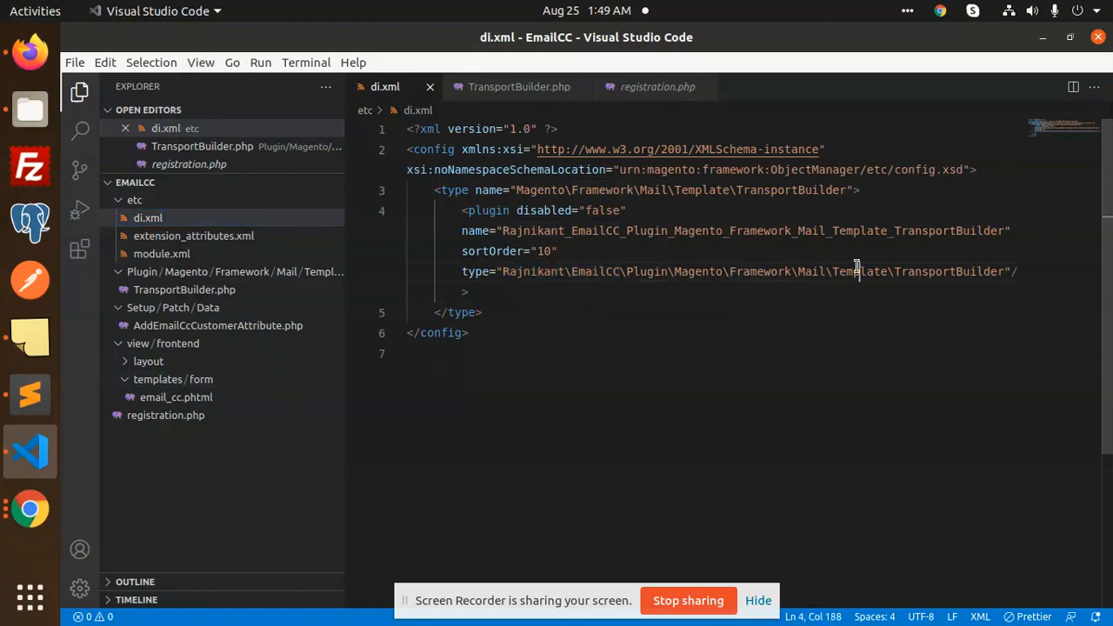
left_click(943, 273)
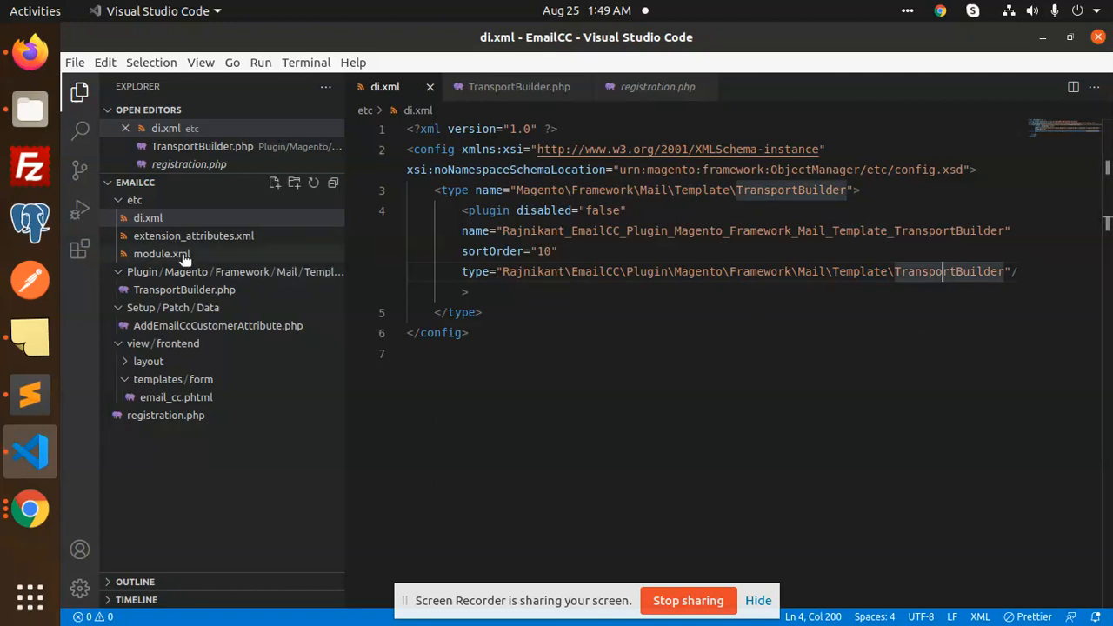
Open TransportBuilder.php and inspect the block returning the split customerEmailCC addresses
left_click(180, 291)
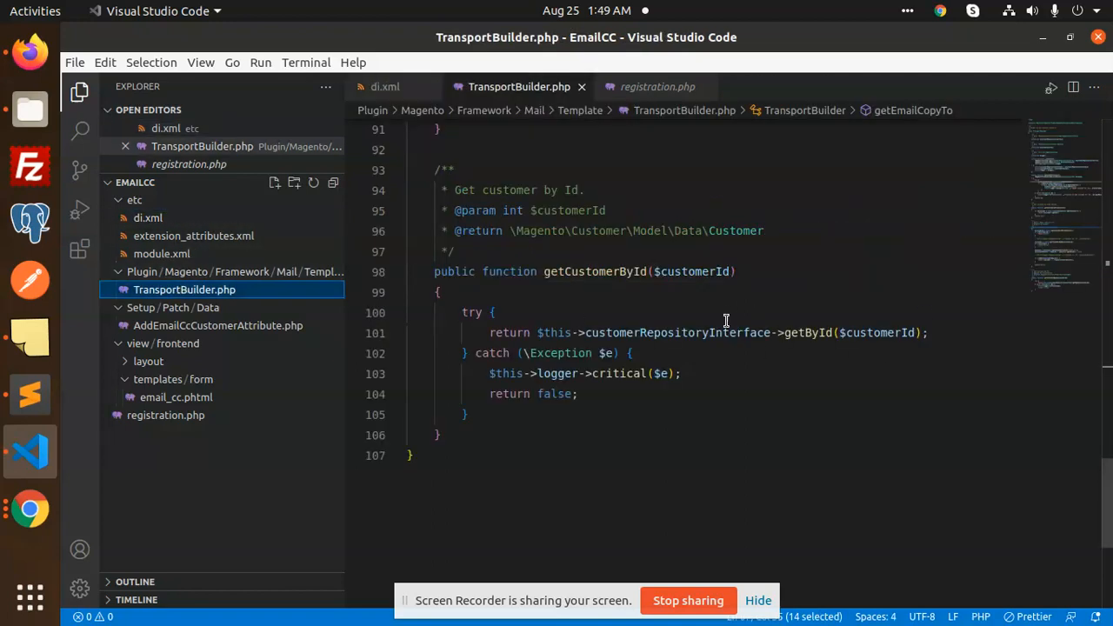
scroll(695, 348, "up", 6)
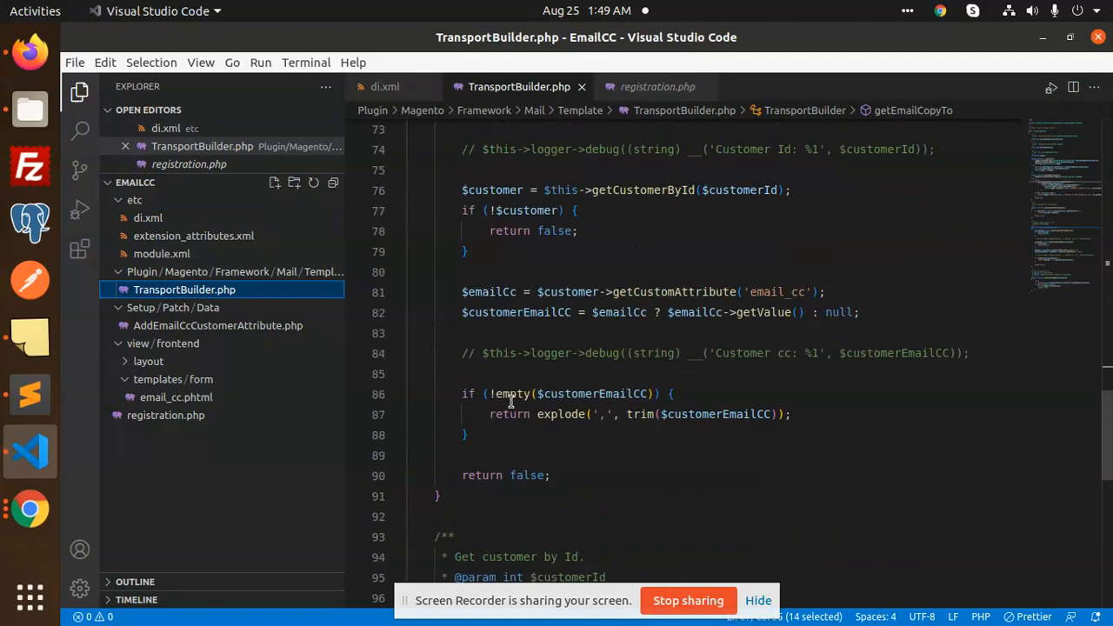
left_click_drag(453, 393, 487, 449)
double_click(596, 392)
double_click(668, 416)
scroll(632, 397, "up", 2)
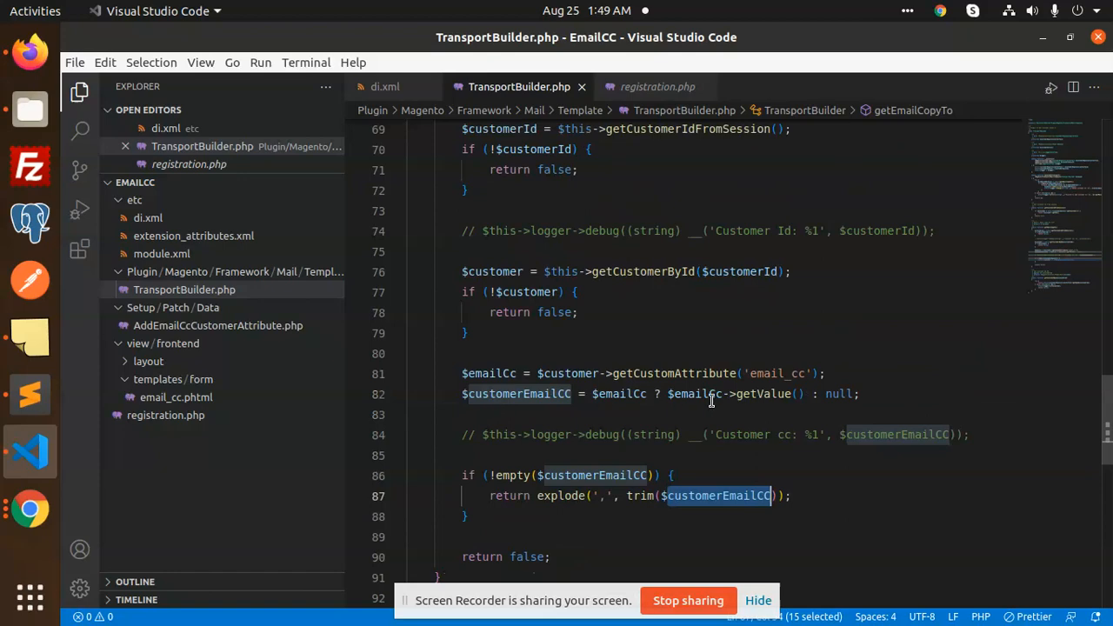
left_click(648, 395)
Review the getEmailCopyTo, getCustomerIdFromSession and beforeGetTransport methods
scroll(656, 329, "up", 1)
scroll(655, 329, "up", 2)
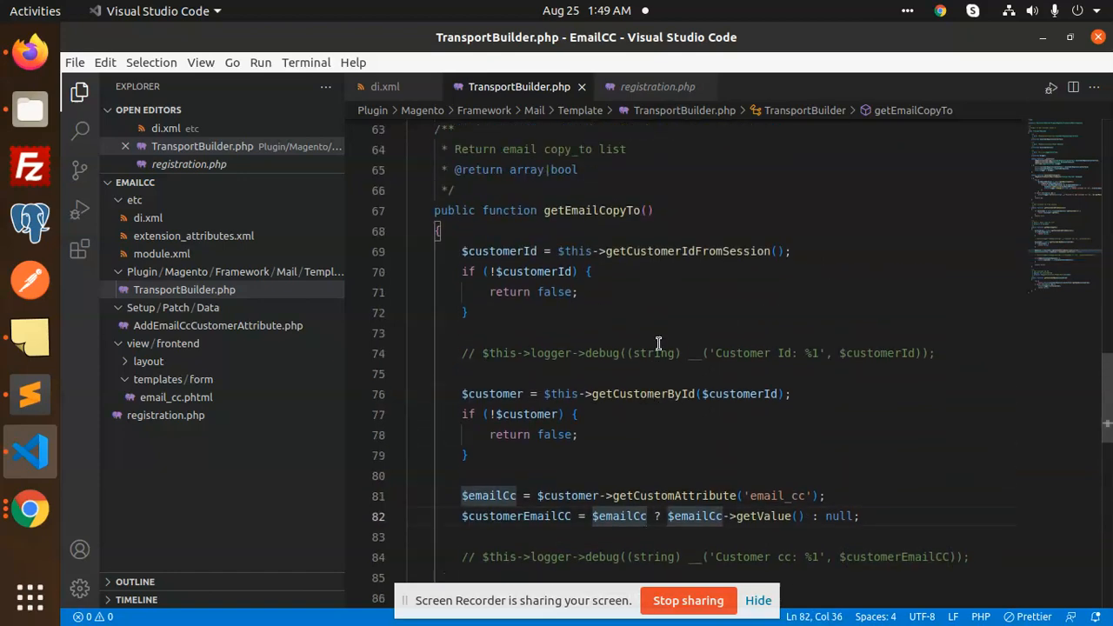
double_click(590, 210)
scroll(636, 275, "up", 2)
scroll(643, 291, "up", 5)
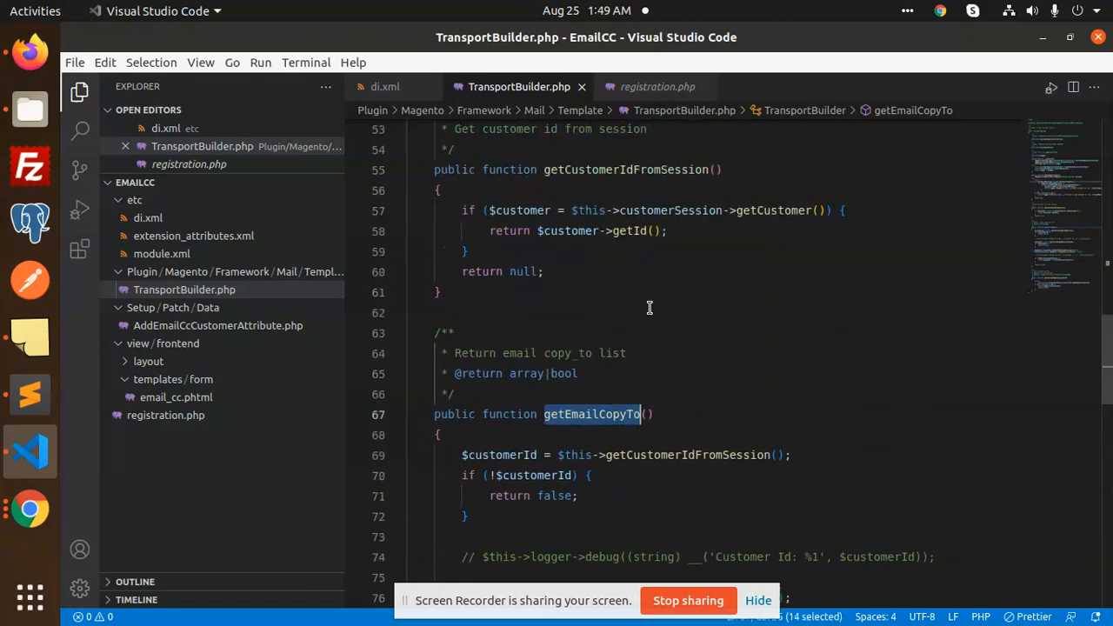
double_click(641, 252)
scroll(661, 278, "up", 3)
scroll(680, 309, "up", 7)
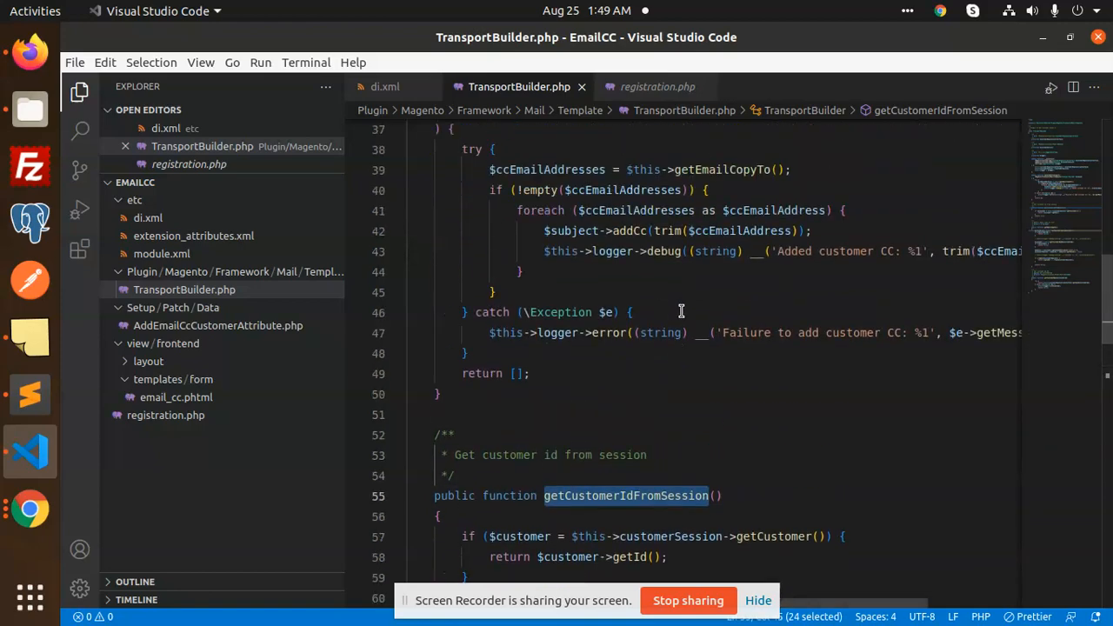
double_click(604, 252)
scroll(717, 313, "up", 3)
scroll(717, 313, "up", 2)
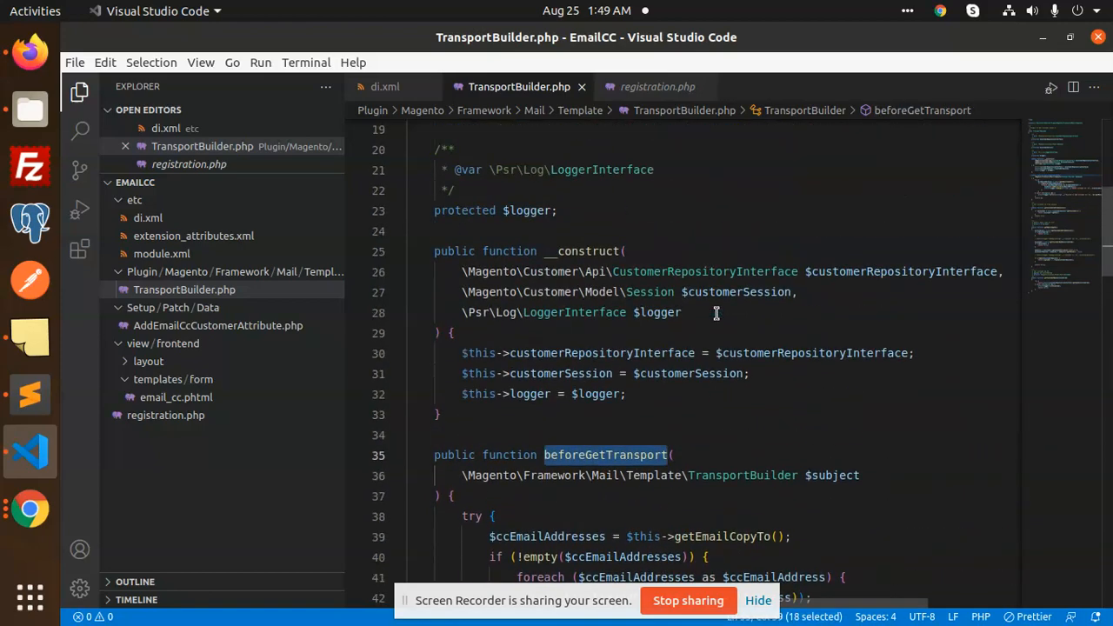
Inspect the addCc call on line 42 and the trim of each CC address
scroll(721, 305, "down", 5)
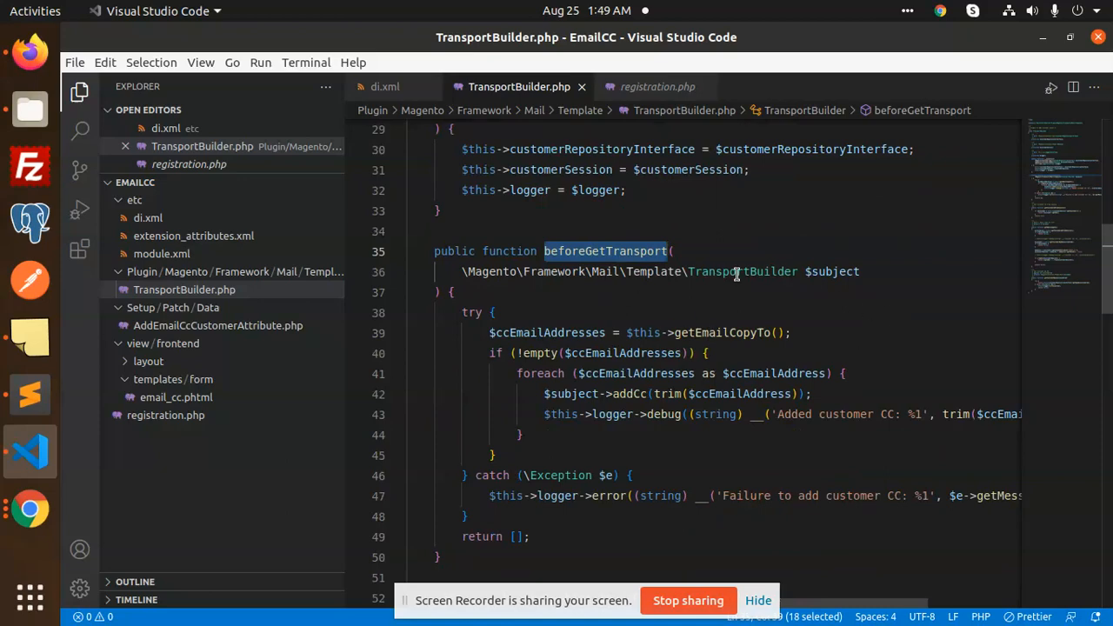
scroll(727, 323, "down", 1)
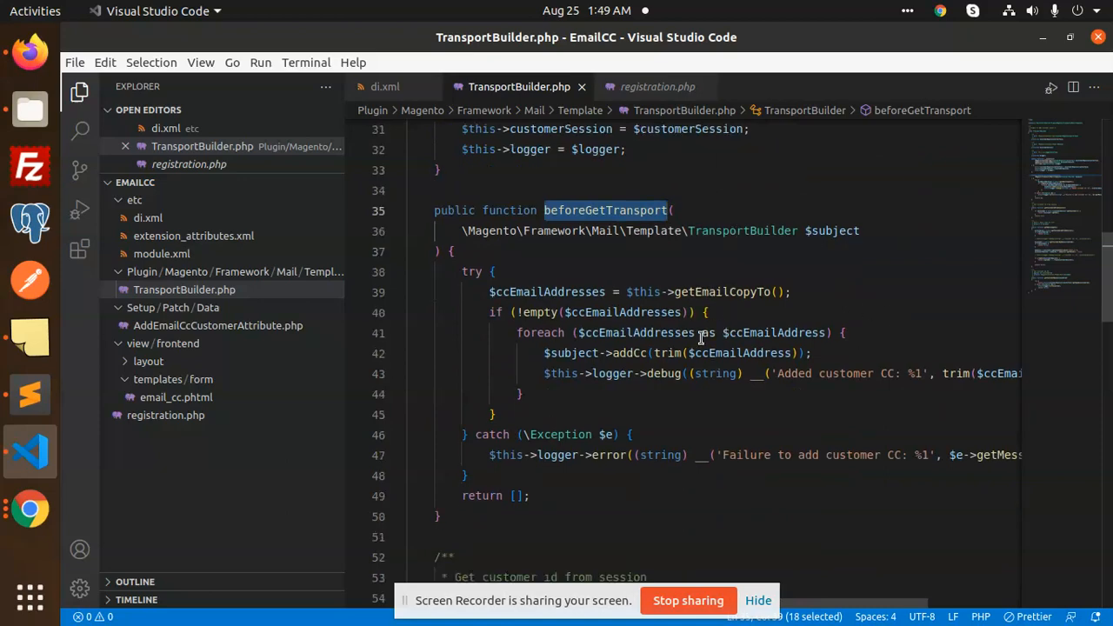
double_click(628, 353)
scroll(620, 261, "down", 2)
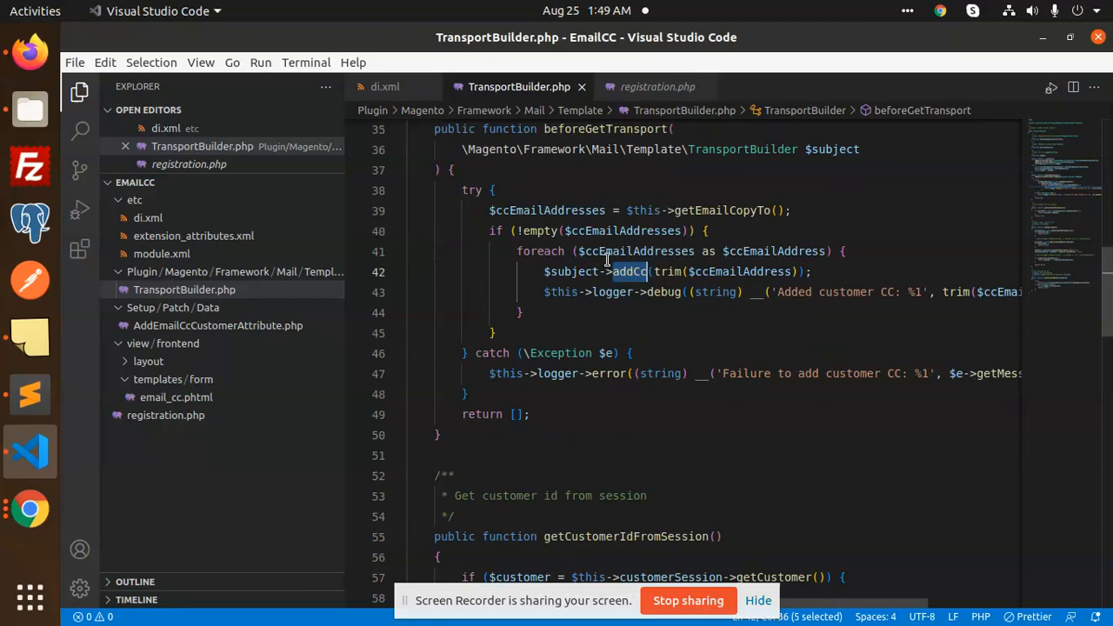
left_click(675, 271)
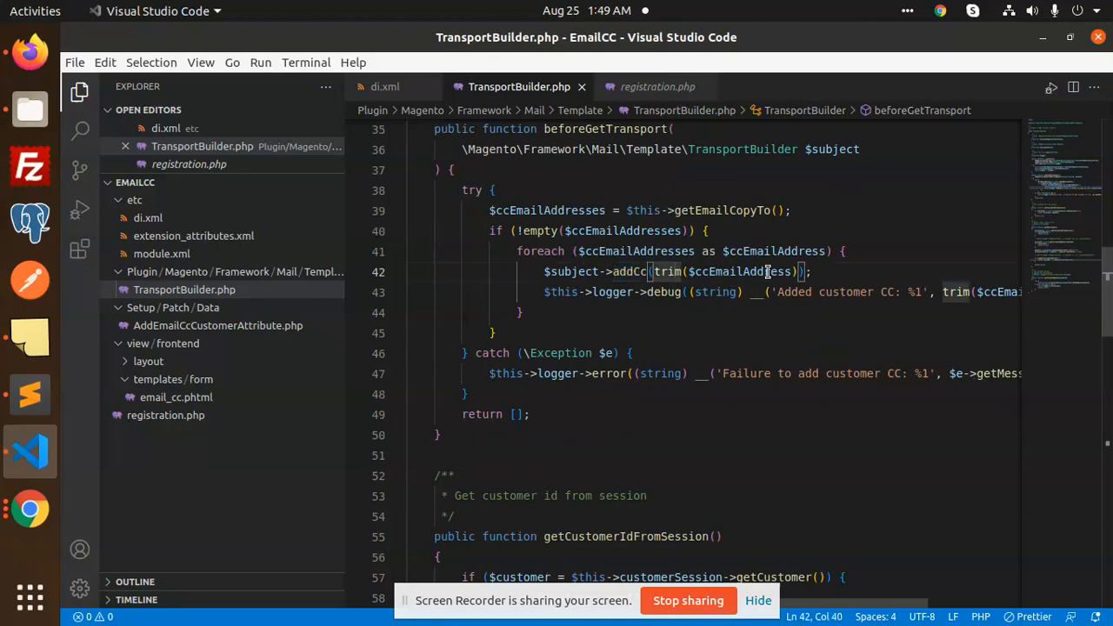
scroll(673, 338, "down", 13)
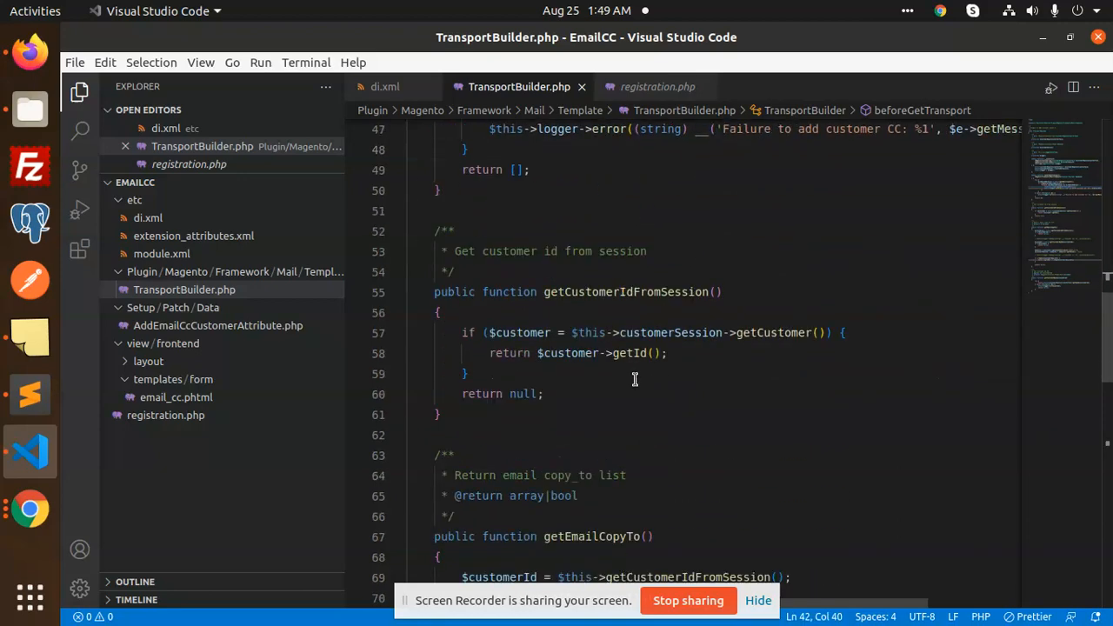
scroll(650, 401, "down", 7)
Re-check customerEmailCC on line 86, then open the AddEmailCcCustomerAttribute.php data patch
left_click(576, 353)
double_click(576, 354)
scroll(721, 357, "up", 19)
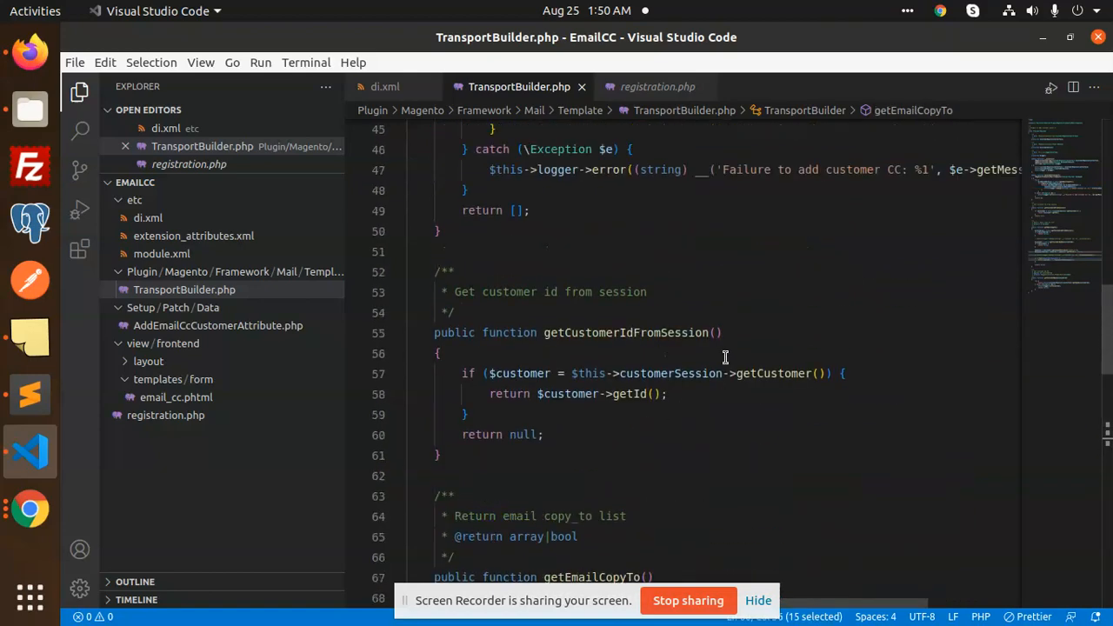
scroll(728, 360, "up", 2)
left_click_drag(543, 312, 852, 418)
left_click(779, 428)
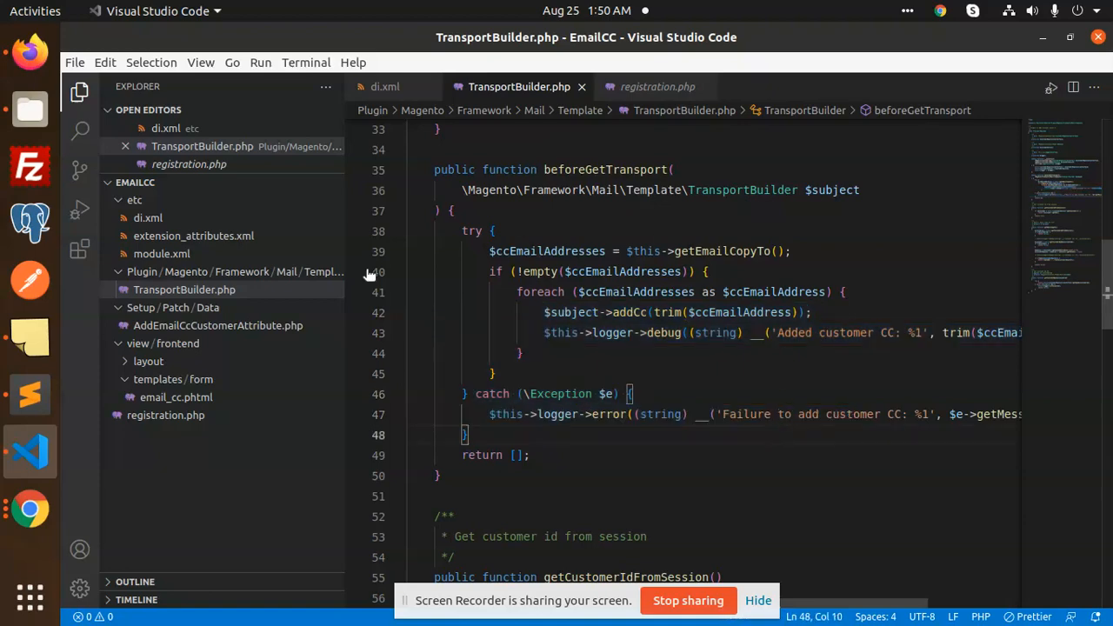
left_click(196, 329)
scroll(735, 318, "down", 4)
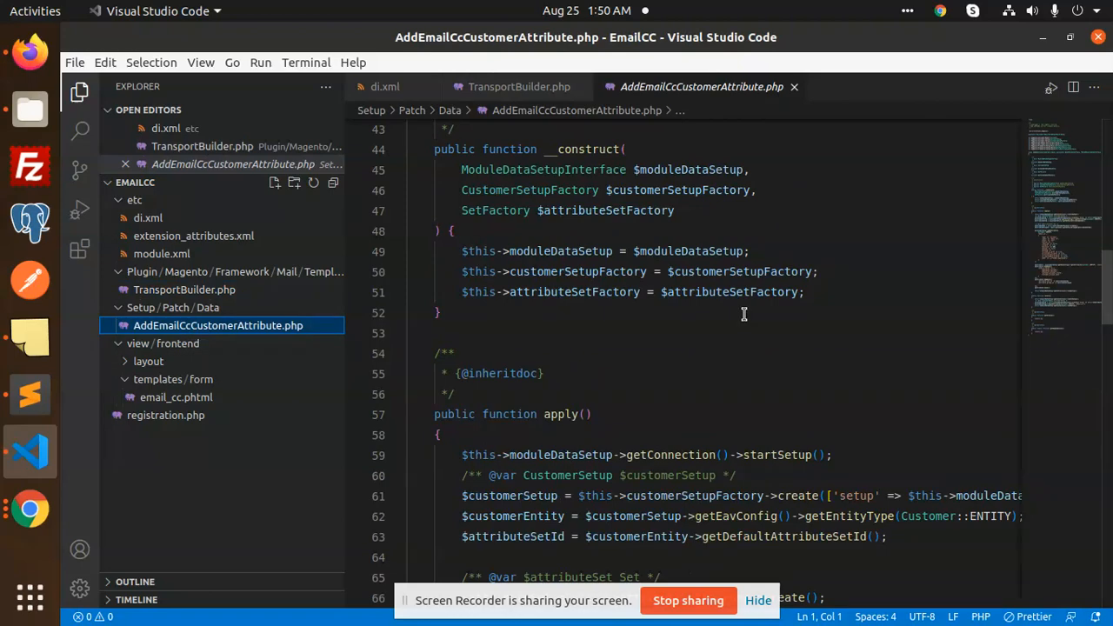
scroll(744, 314, "down", 9)
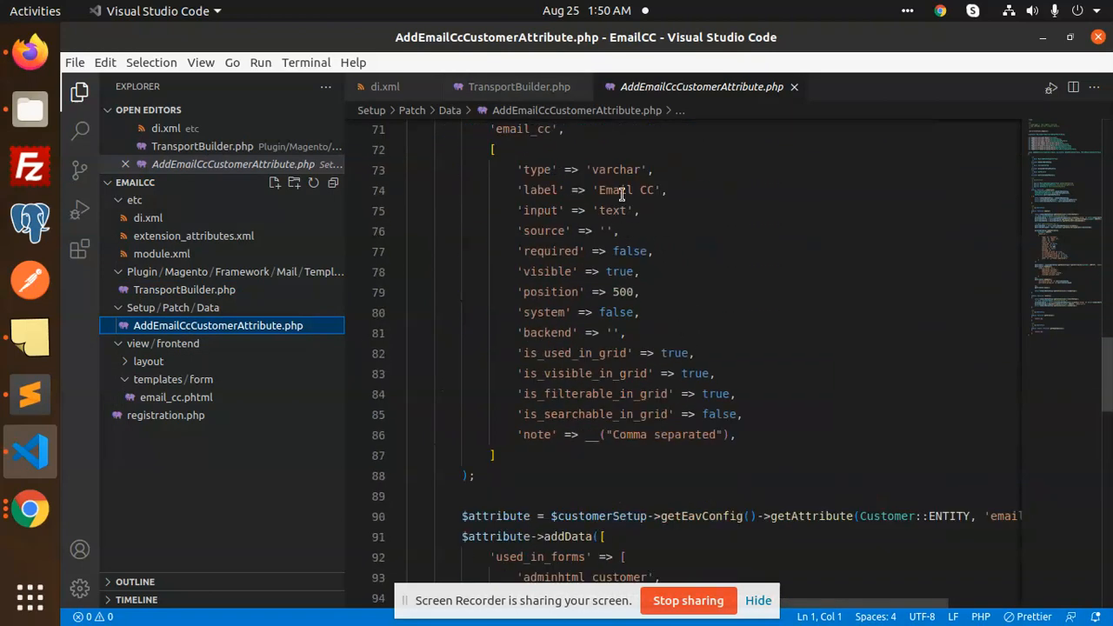
double_click(622, 193)
scroll(661, 324, "down", 2)
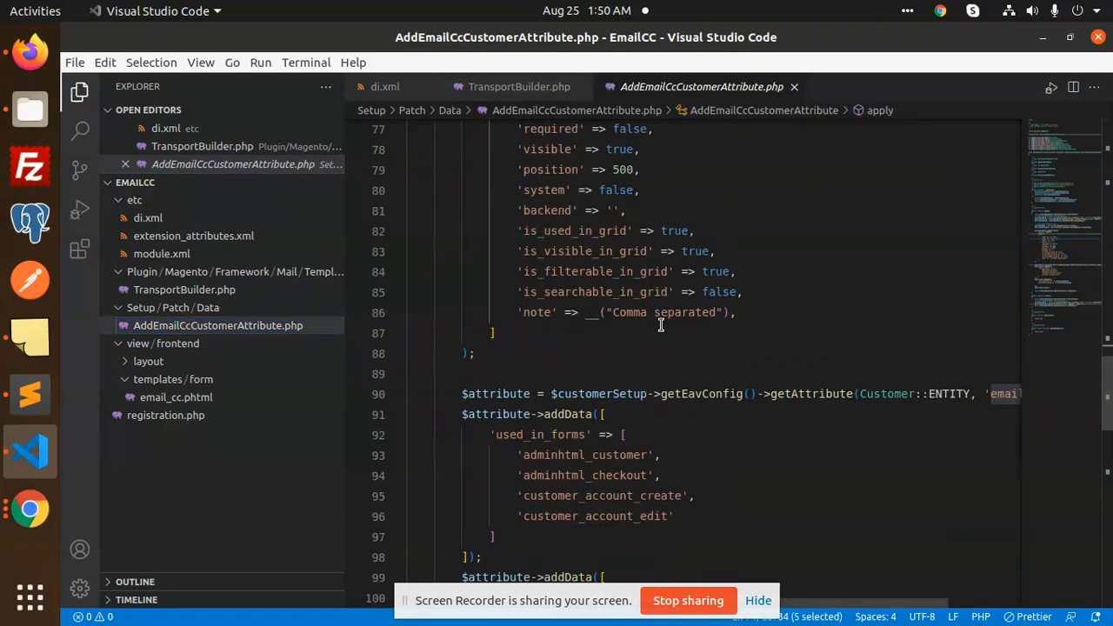
scroll(656, 370, "down", 7)
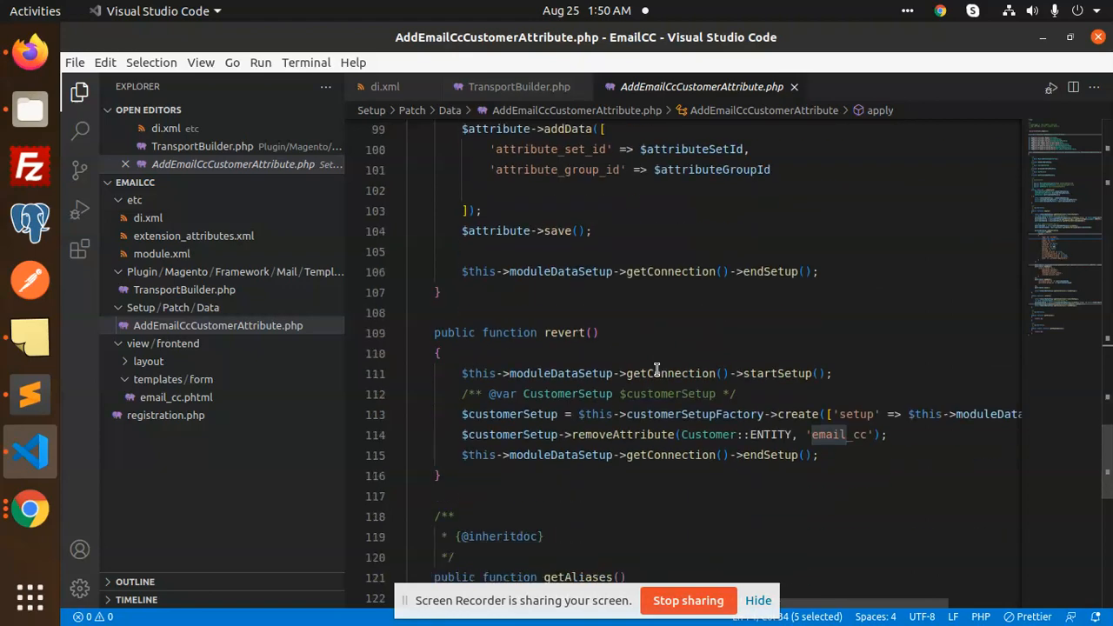
scroll(656, 369, "down", 8)
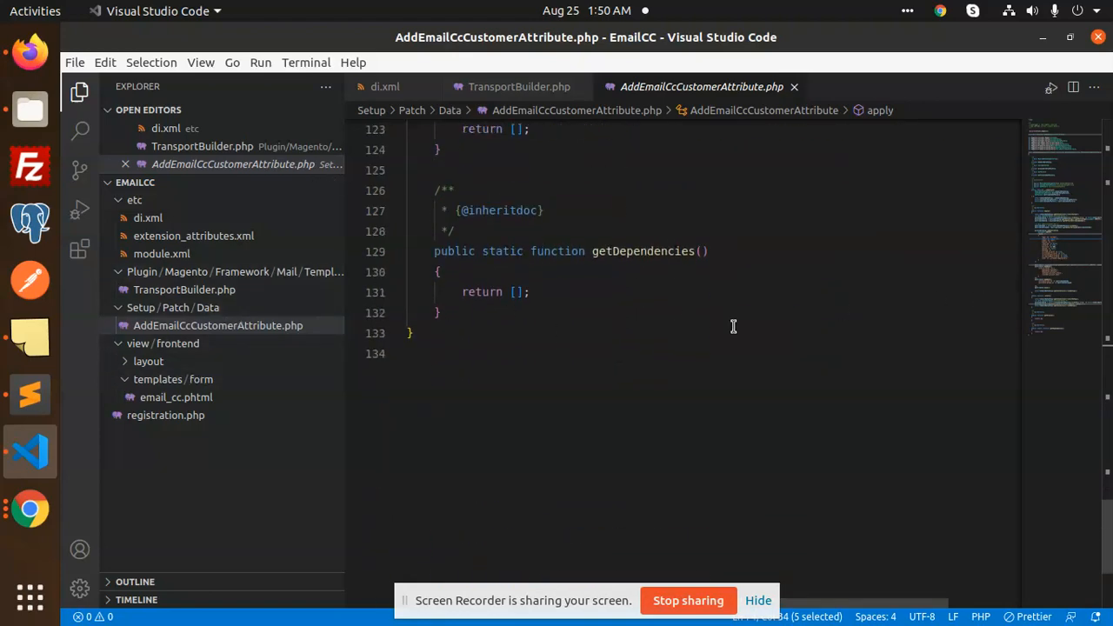
left_click(188, 401)
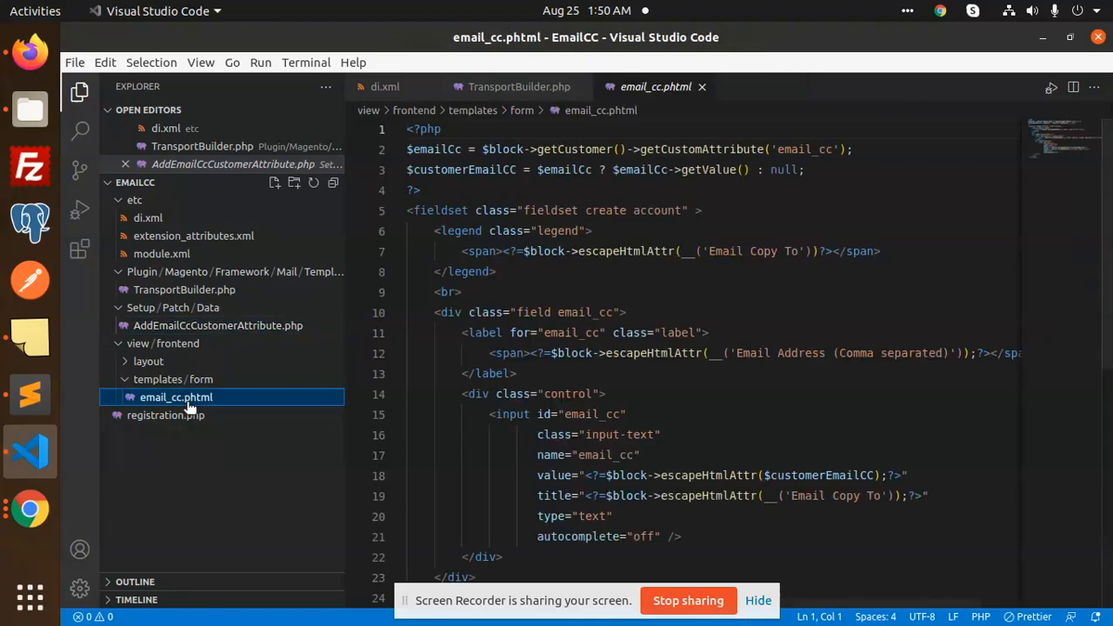
left_click(598, 252)
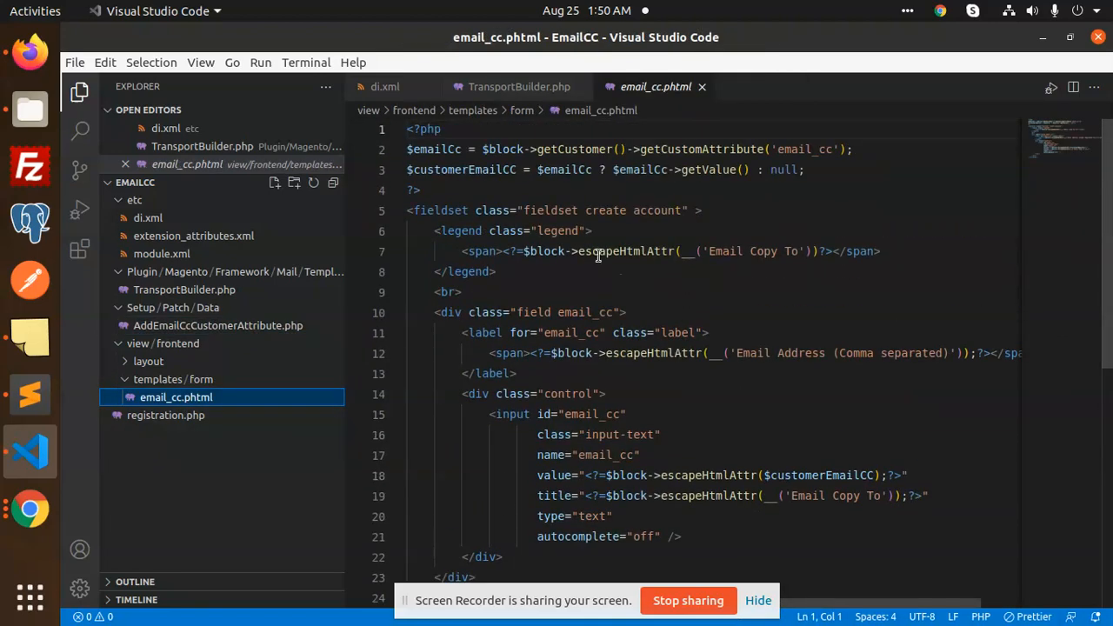
double_click(761, 252)
scroll(733, 360, "down", 1)
double_click(803, 312)
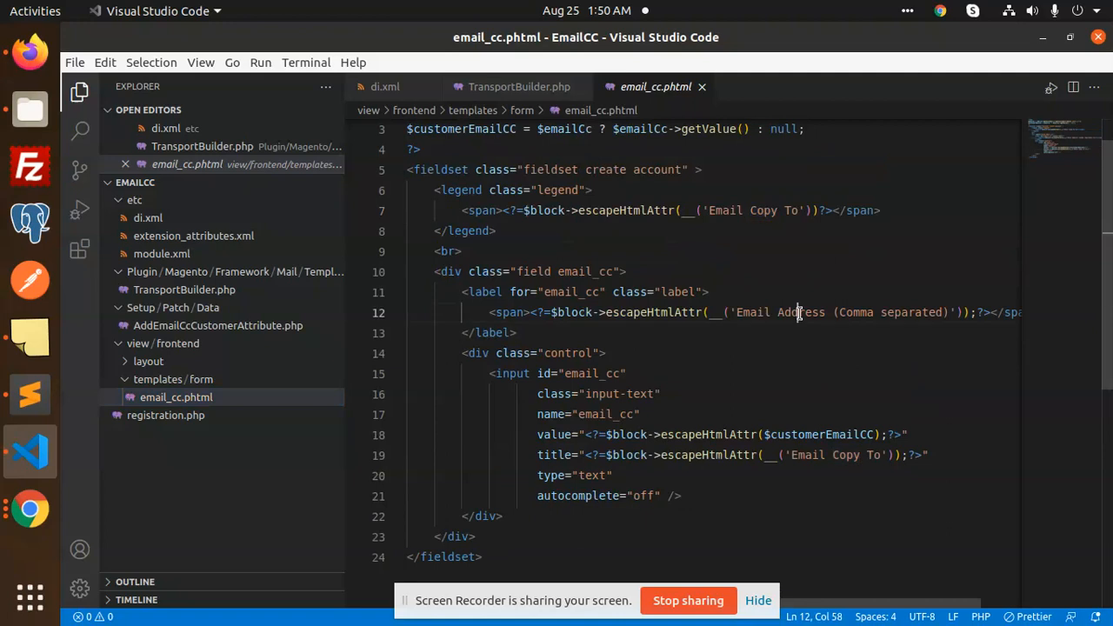
double_click(911, 312)
scroll(738, 386, "down", 2)
double_click(709, 373)
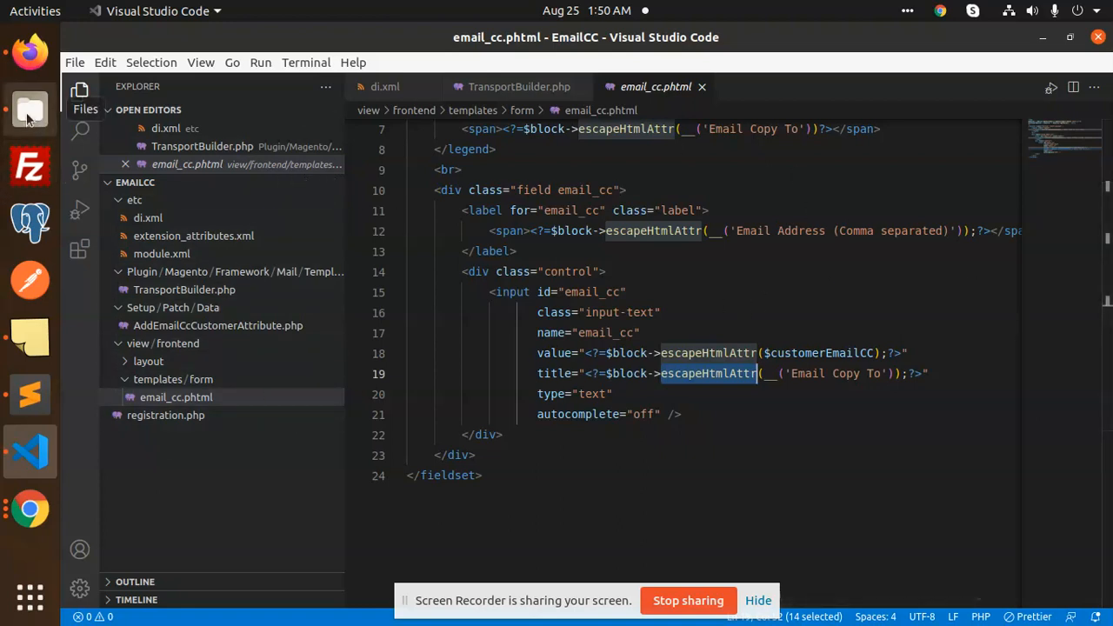
left_click(29, 336)
Copy the setup:di:compile command and open a terminal in project-community-edition
left_click_drag(812, 99, 605, 94)
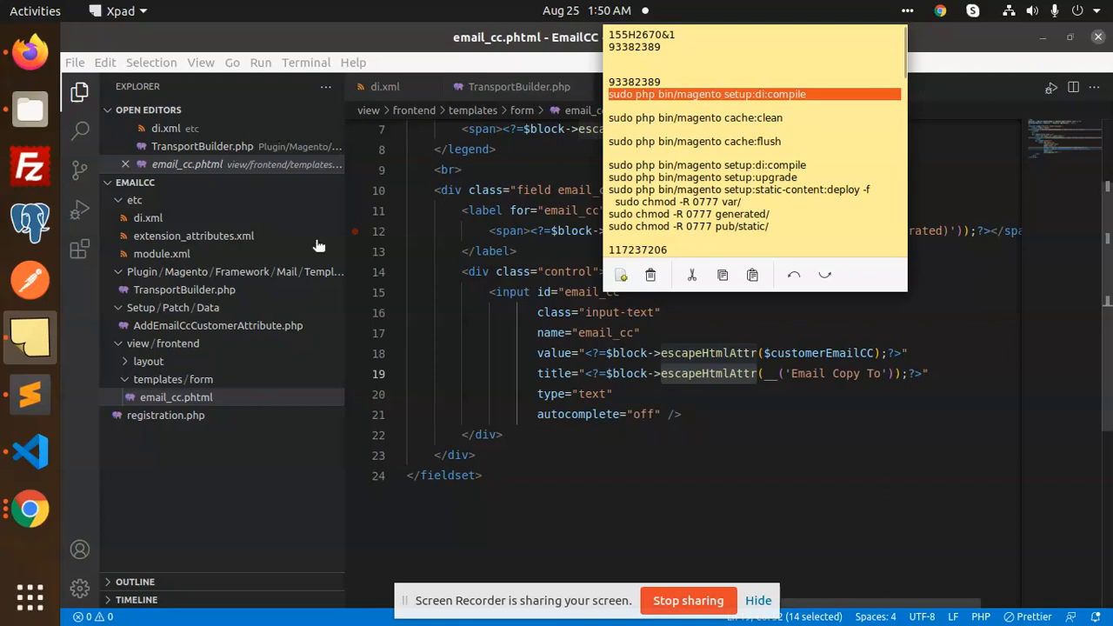
left_click(29, 110)
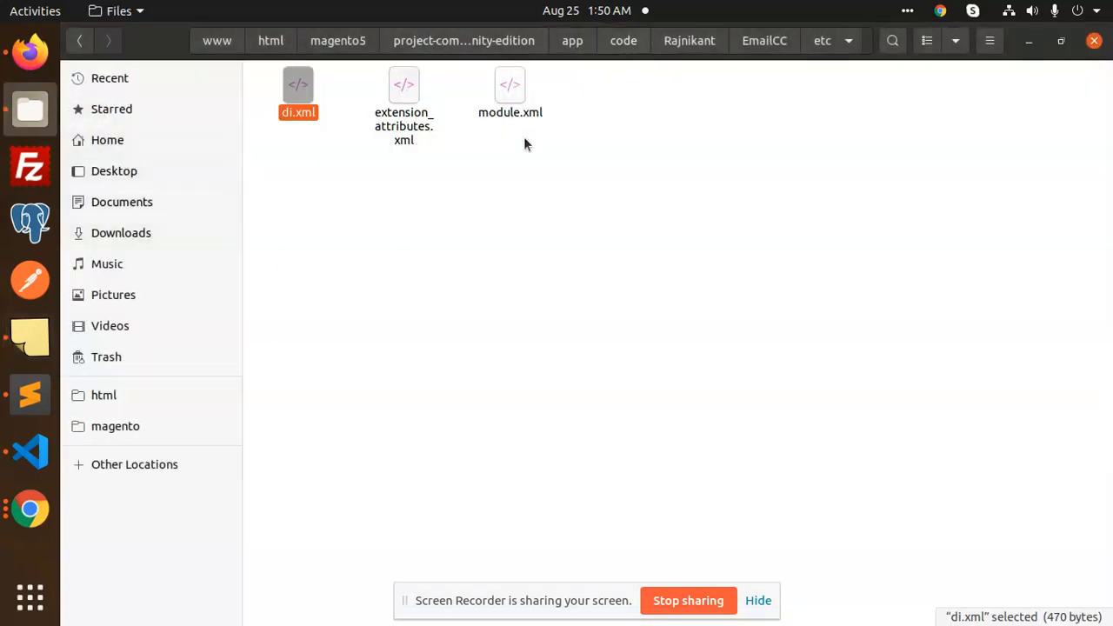
left_click(443, 41)
right_click(768, 369)
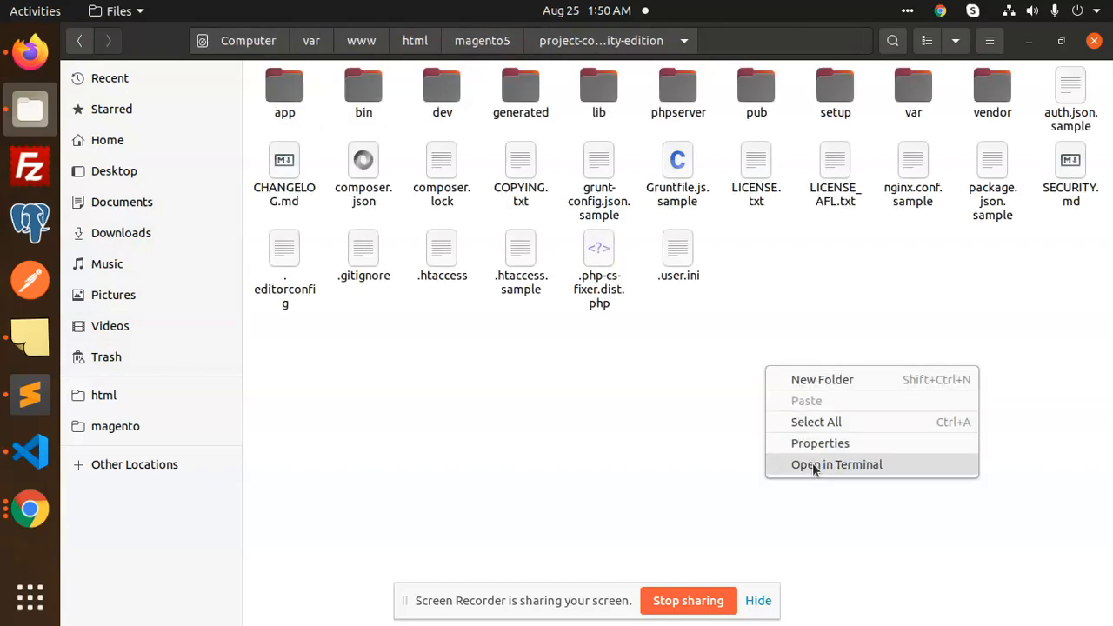
left_click(816, 465)
Maximize the terminal and paste sudo php bin/magento setup:di:compile to run it
left_click(646, 82)
right_click(636, 254)
left_click(688, 304)
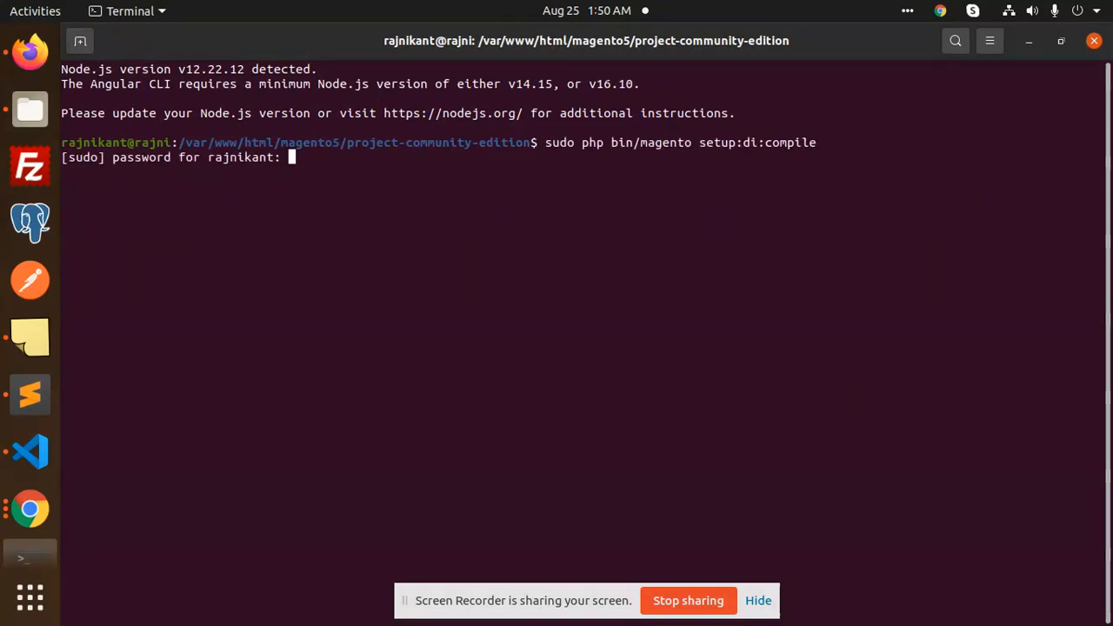
Submit the sudo password to run the compile, then paste and run sudo php bin/magento setup:upgrade
key("Return")
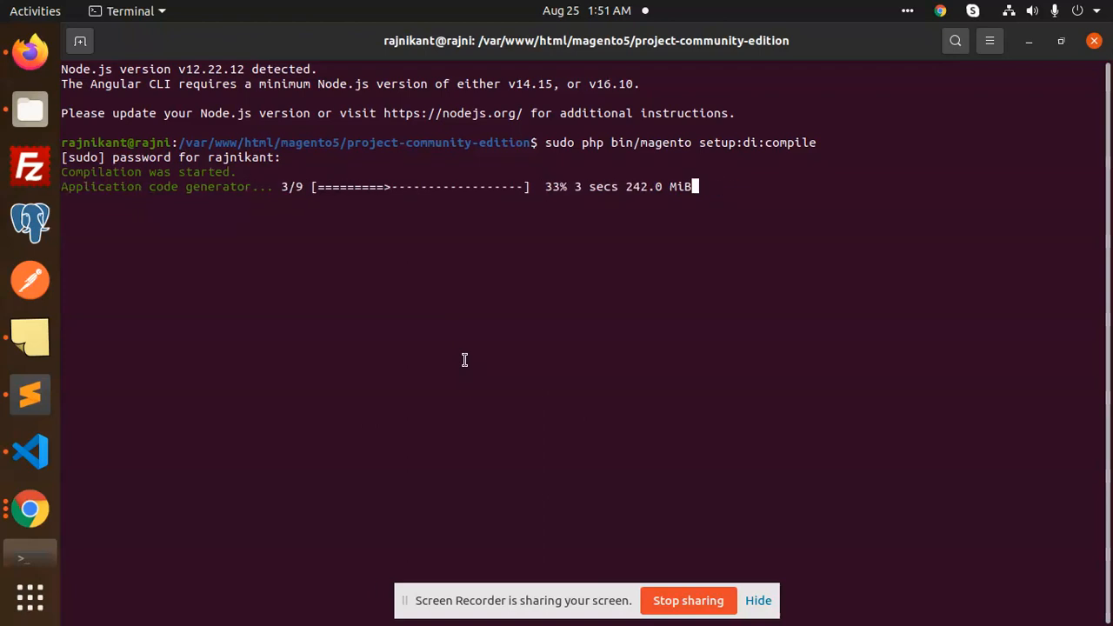
left_click(30, 338)
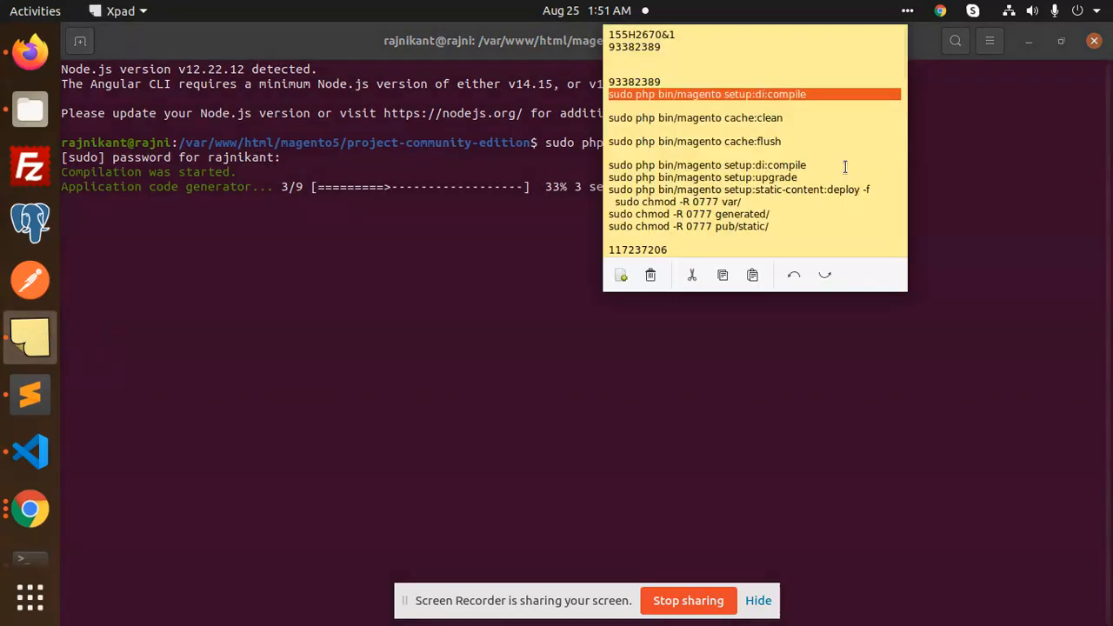
left_click_drag(800, 177, 609, 180)
left_click(533, 281)
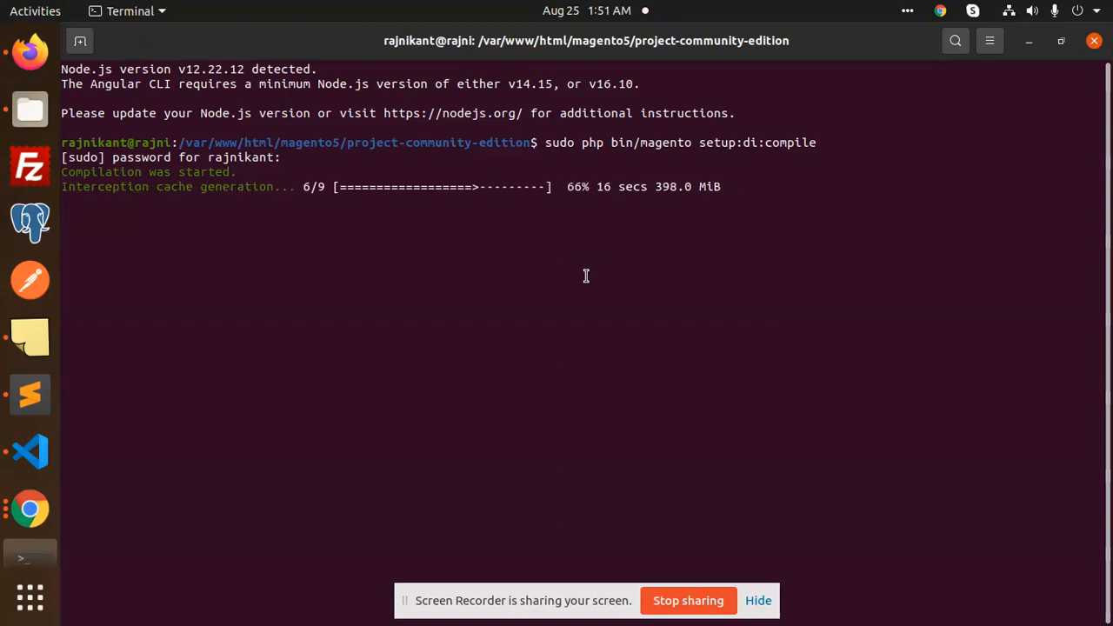
right_click(516, 271)
left_click(554, 324)
key("Return")
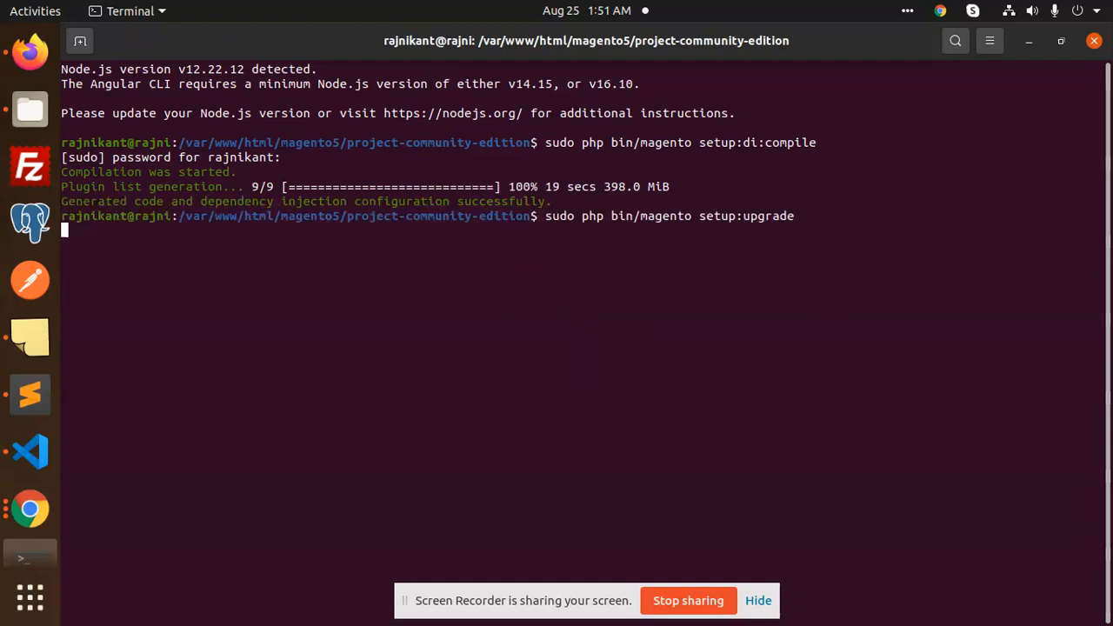
Copy and run setup:static-content:deploy -f in the terminal
left_click(28, 340)
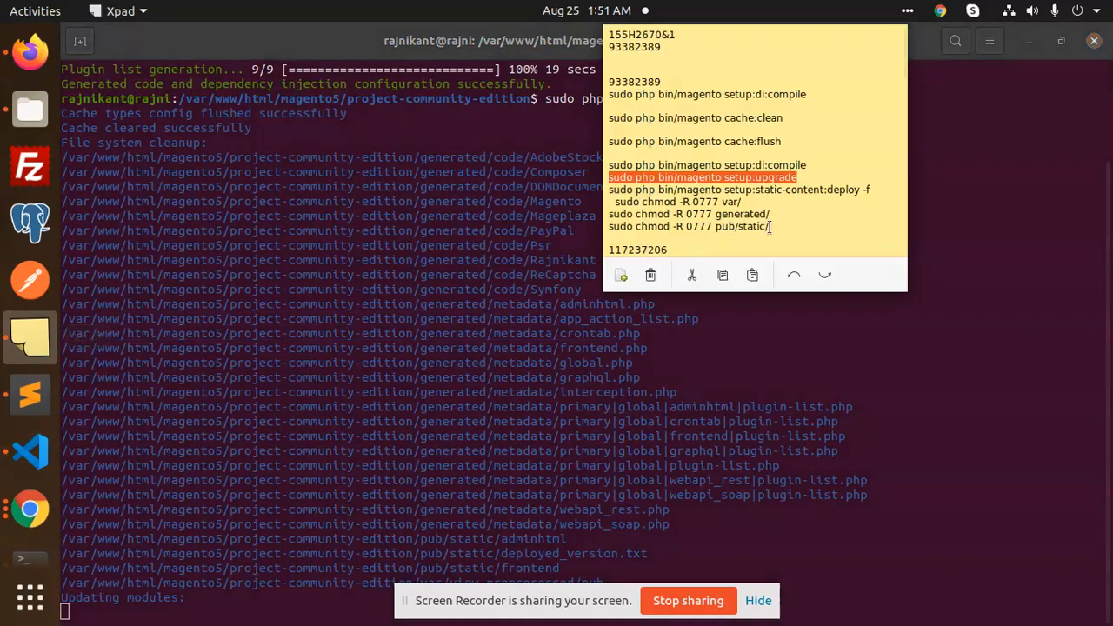
left_click_drag(870, 189, 608, 192)
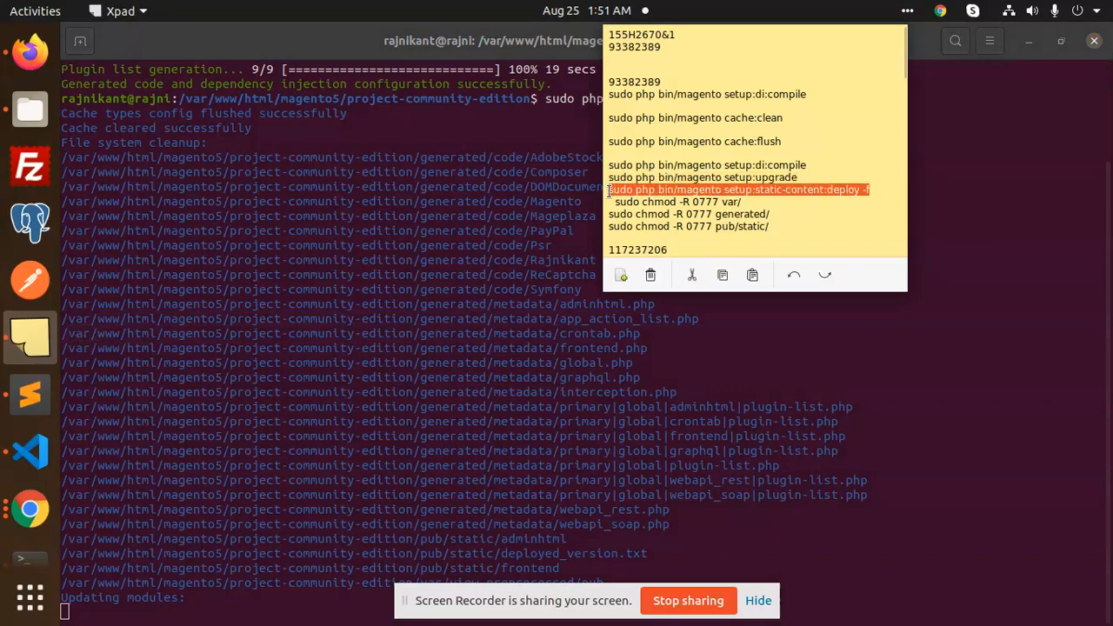
left_click(816, 354)
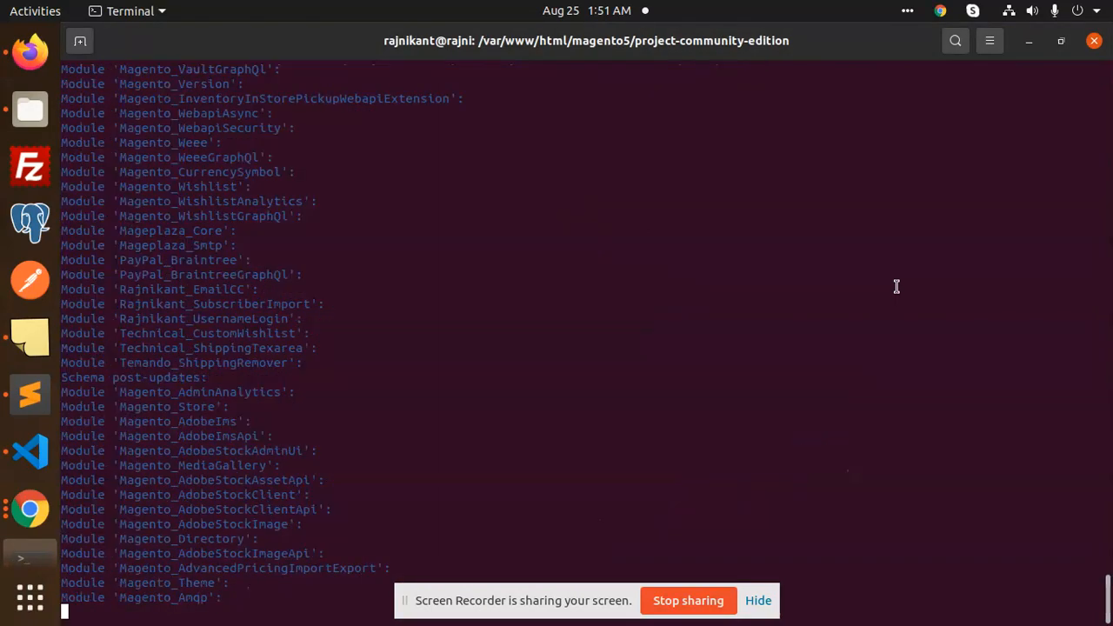
right_click(733, 259)
left_click(770, 309)
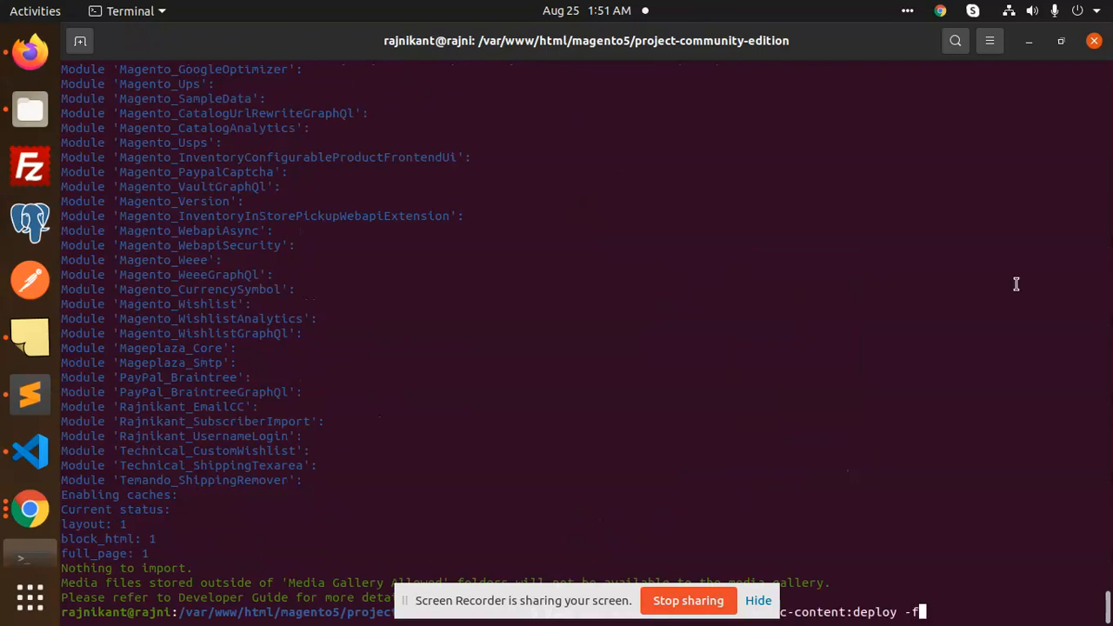
key("Return")
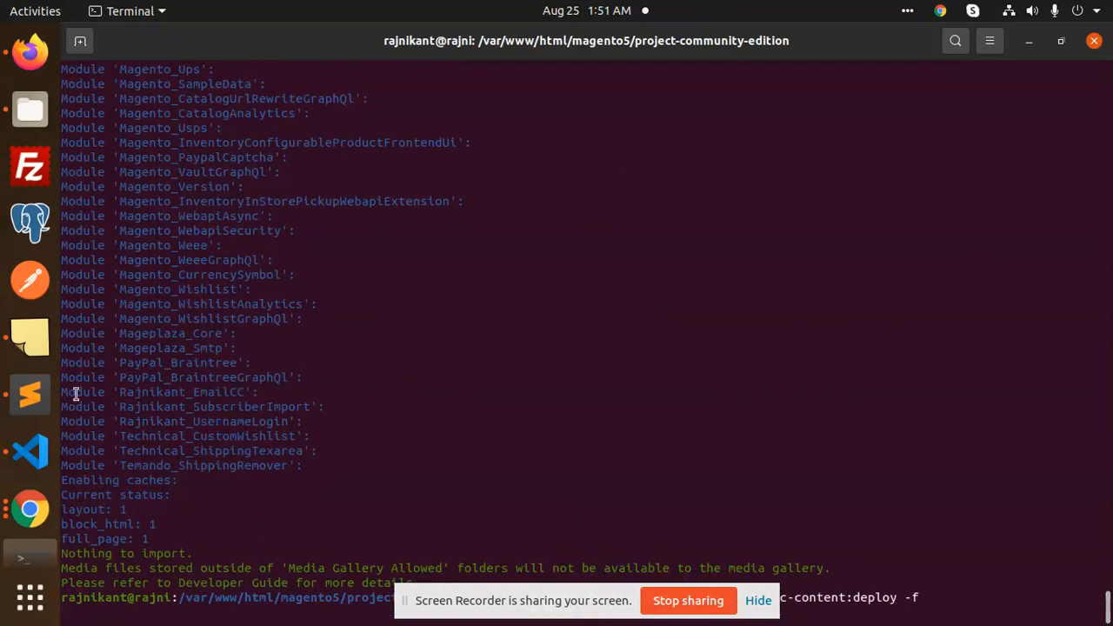
Paste and run the chmod 0777 commands for var, generated and pub/static
left_click(30, 336)
left_click_drag(770, 227, 593, 197)
key("ctrl+c")
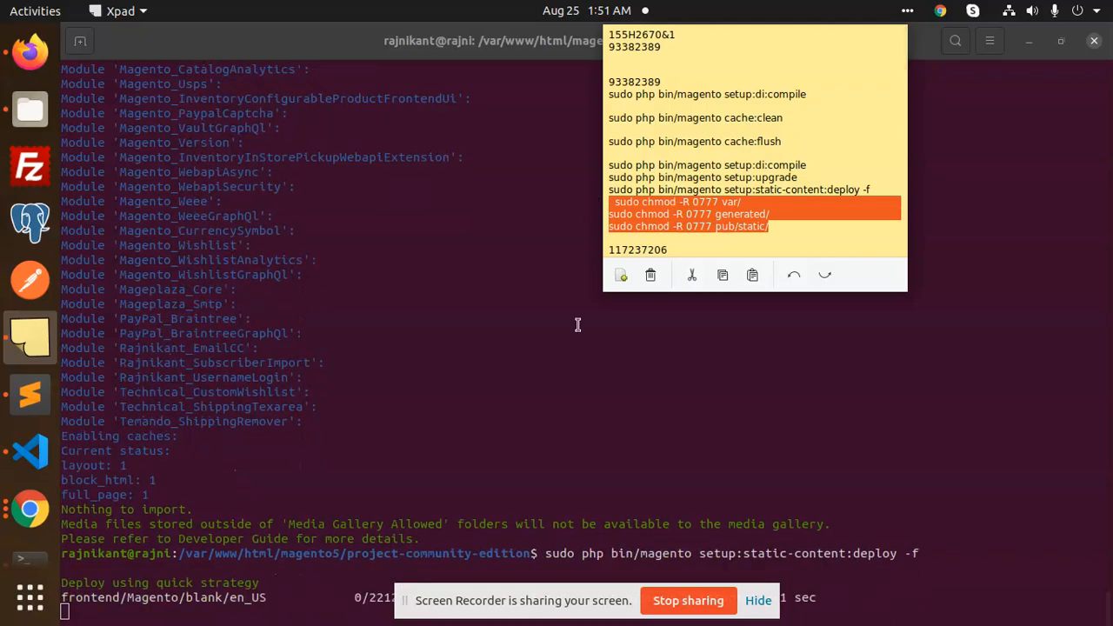
left_click(551, 388)
left_click(535, 614)
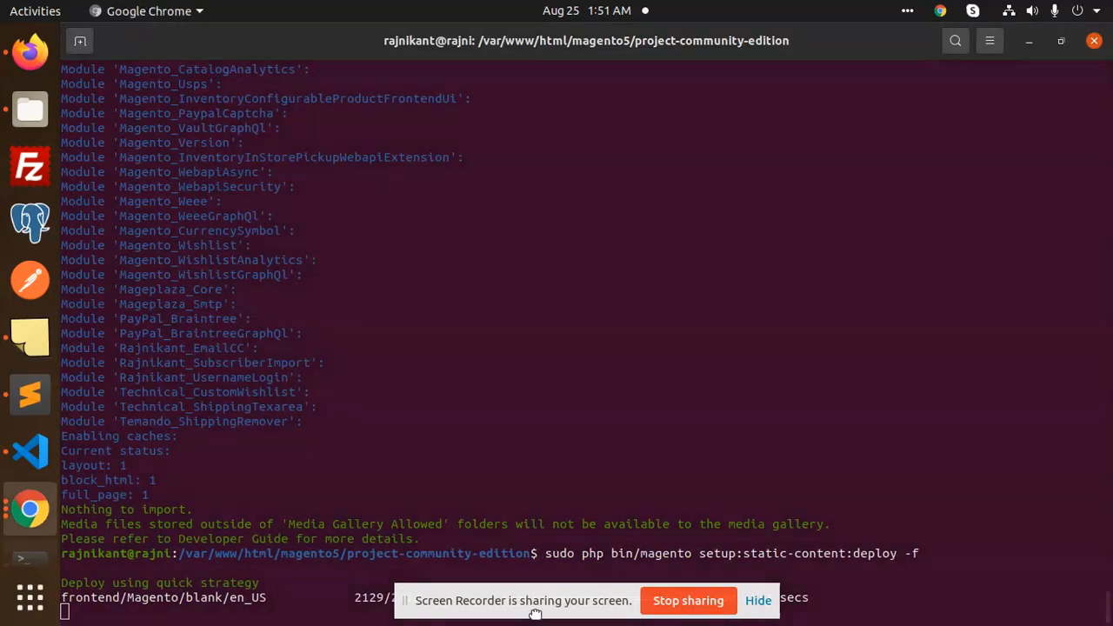
left_click_drag(535, 614, 715, 306)
left_click(796, 388)
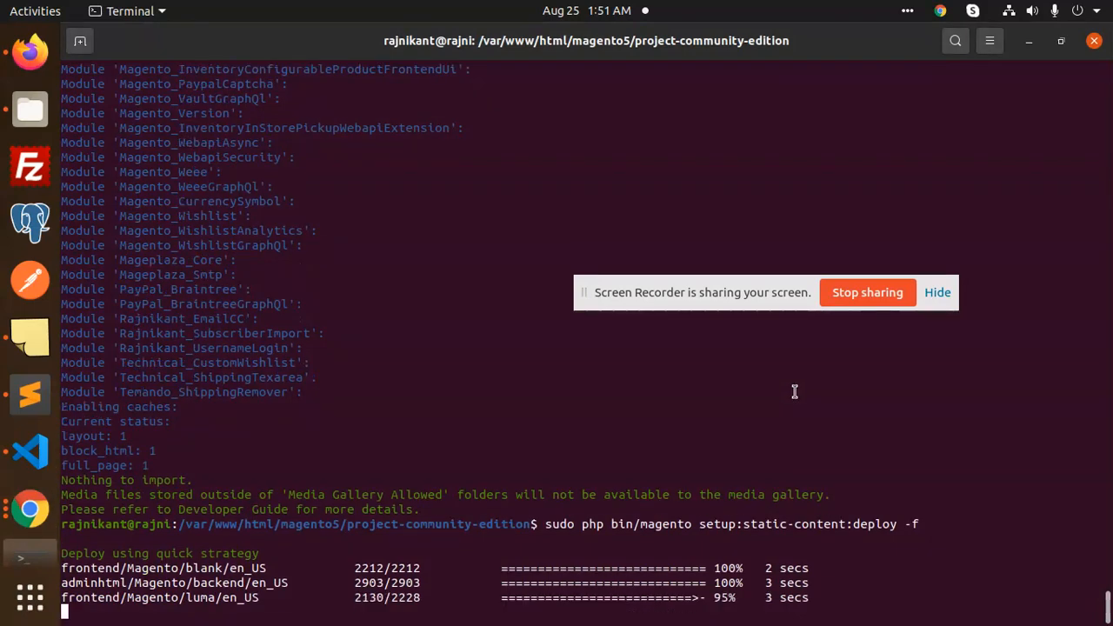
right_click(422, 348)
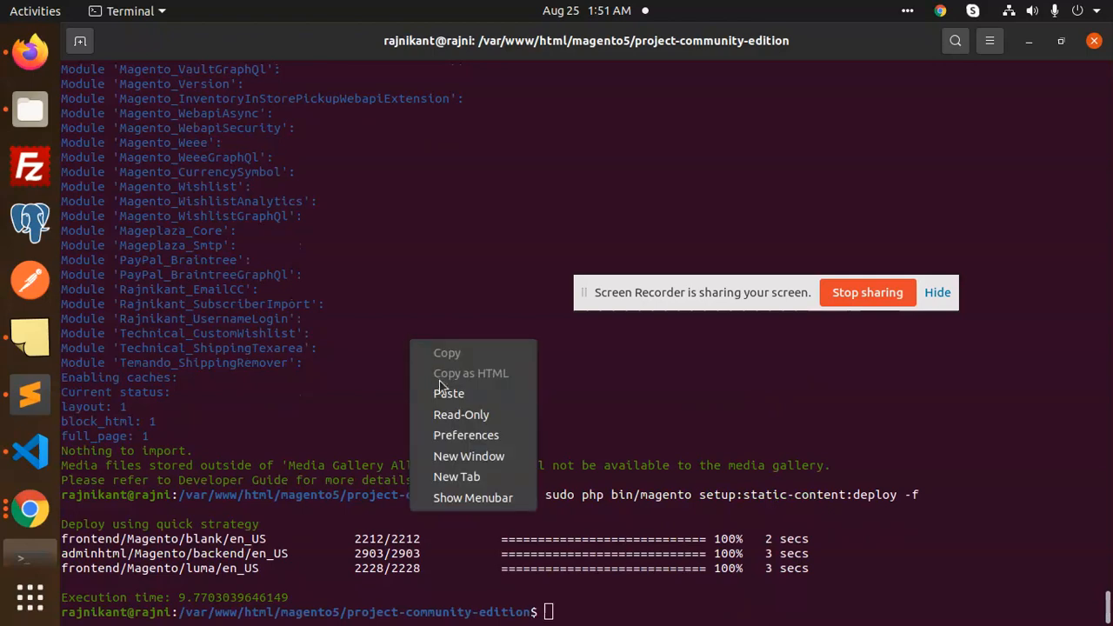
left_click(439, 389)
key("Return")
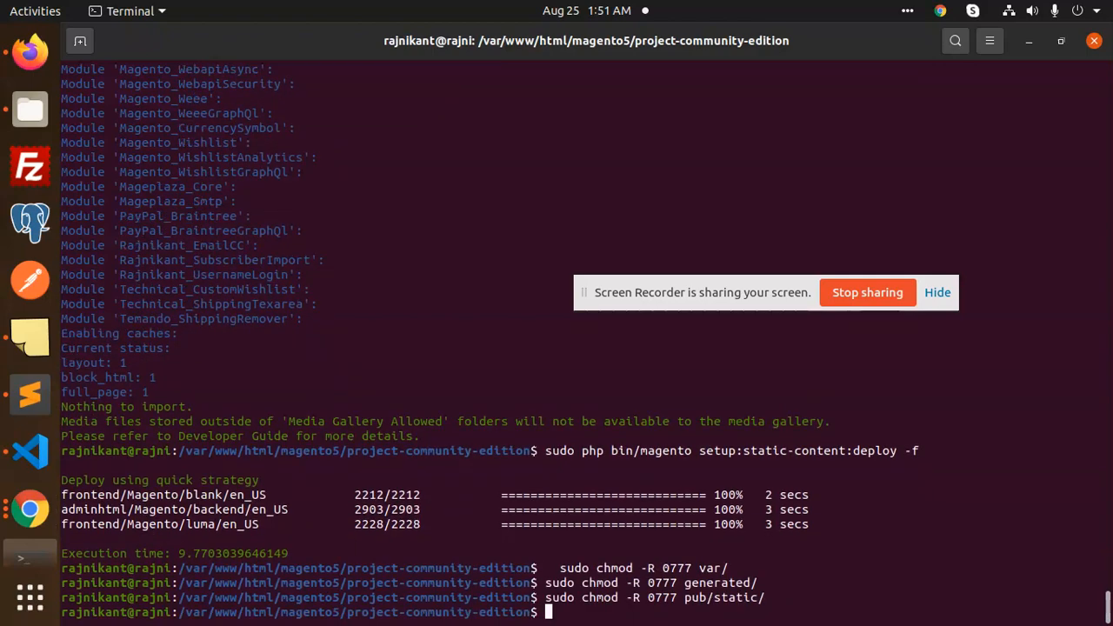
Open the localhost/magento5 admin login in a new Firefox tab and sign in with the saved login
left_click(30, 51)
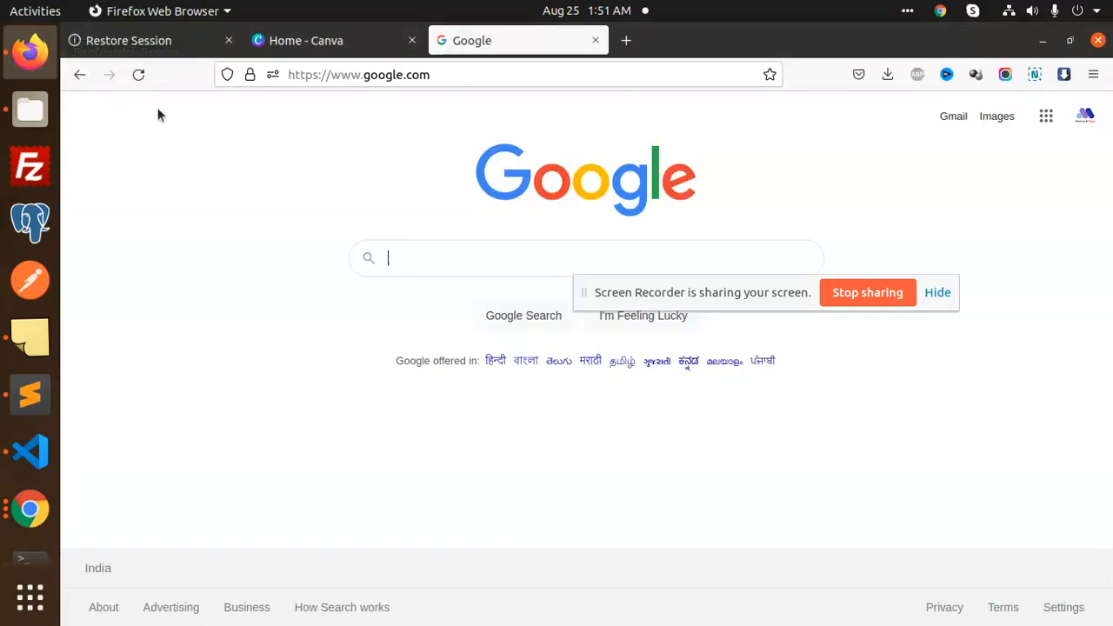
left_click(626, 40)
left_click(606, 75)
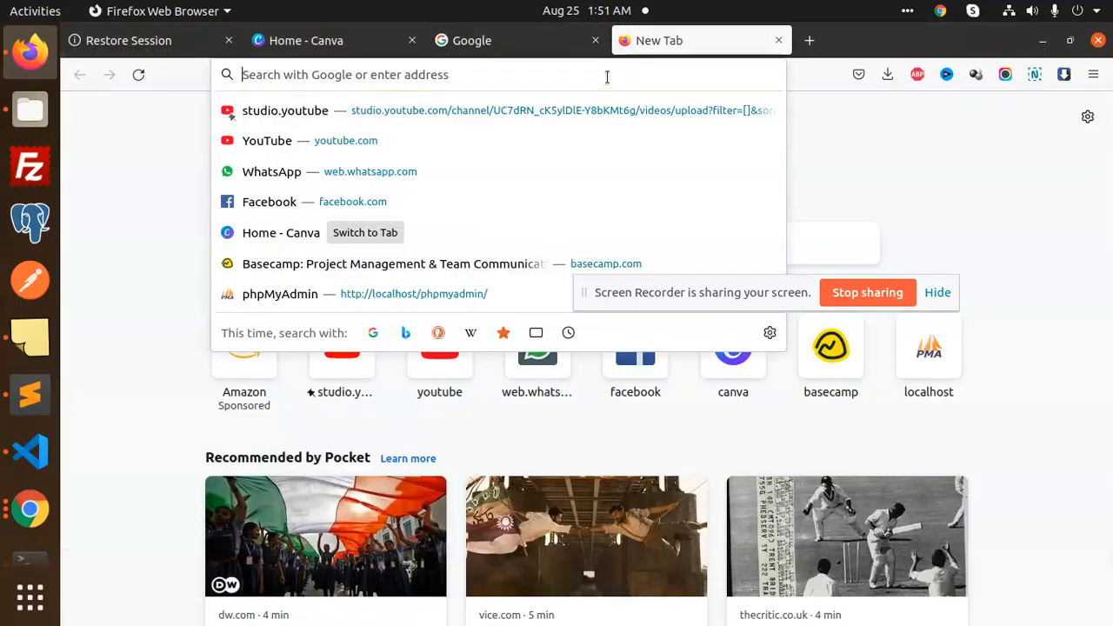
type("localhost/ma")
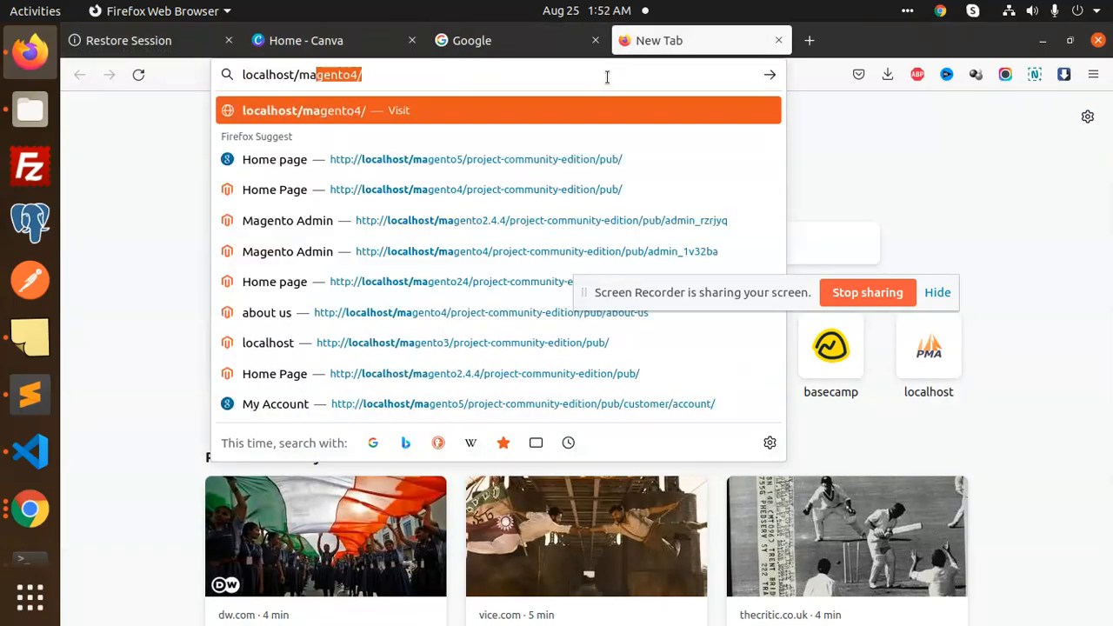
type("gento")
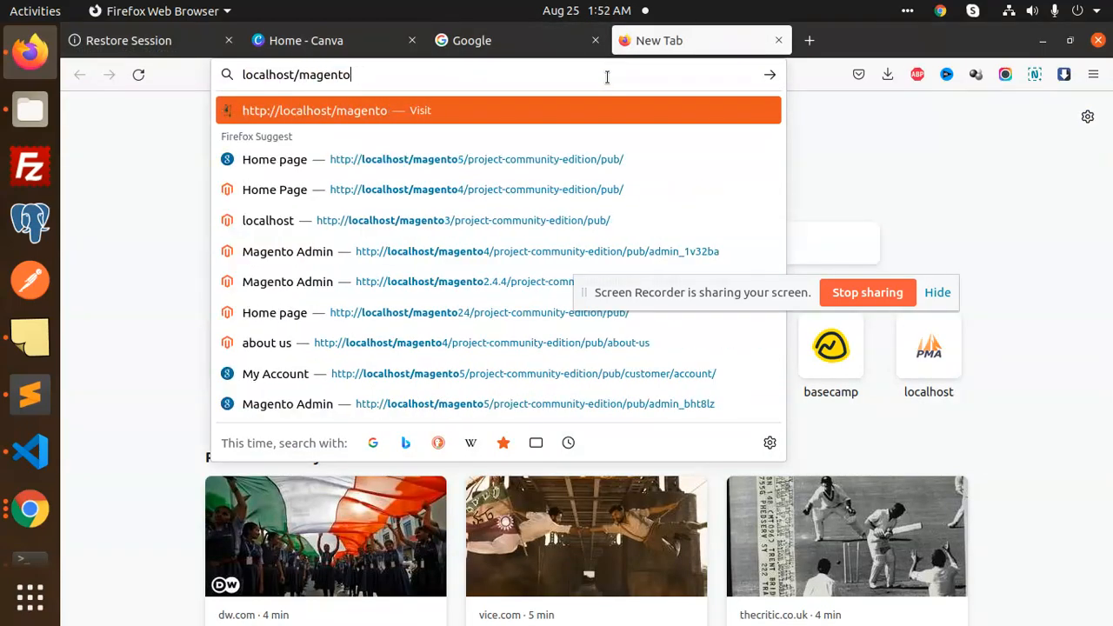
type("5")
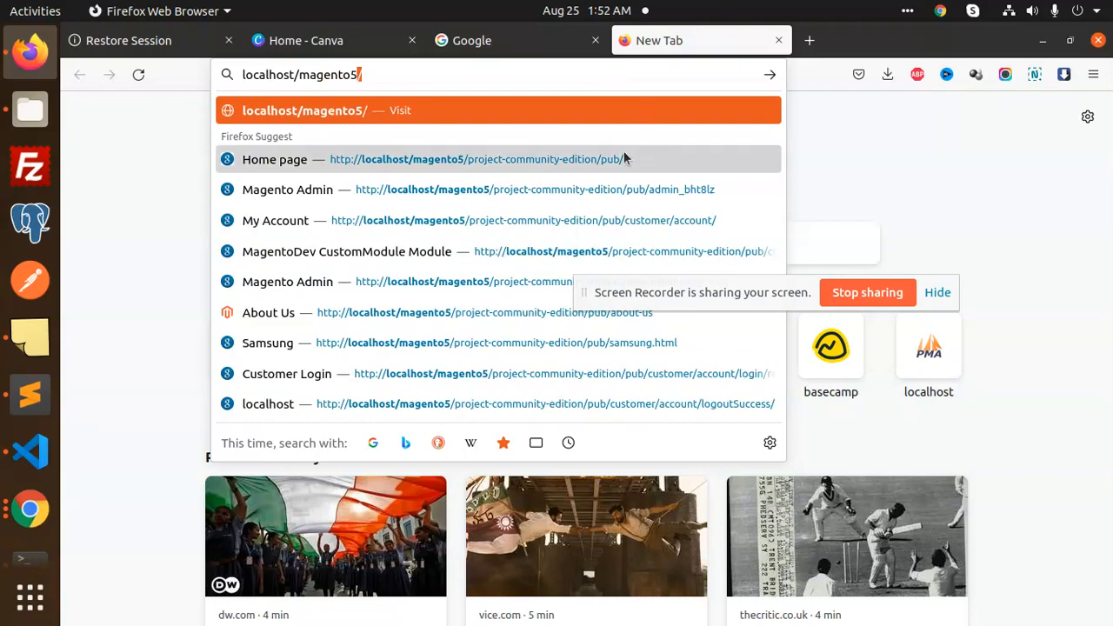
left_click(618, 189)
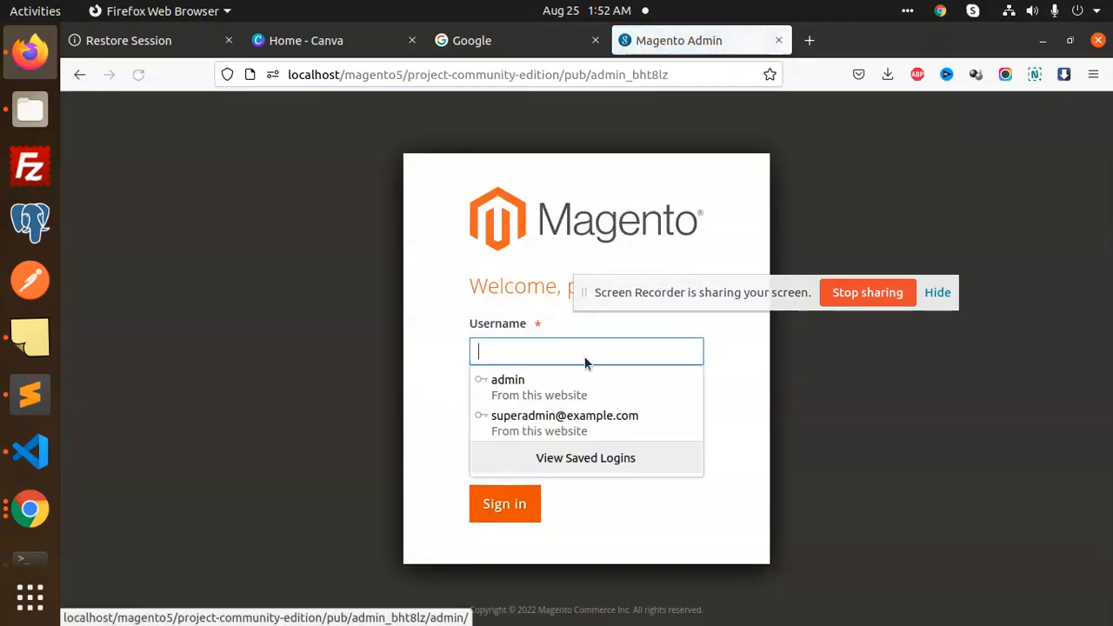
left_click(541, 388)
left_click(511, 496)
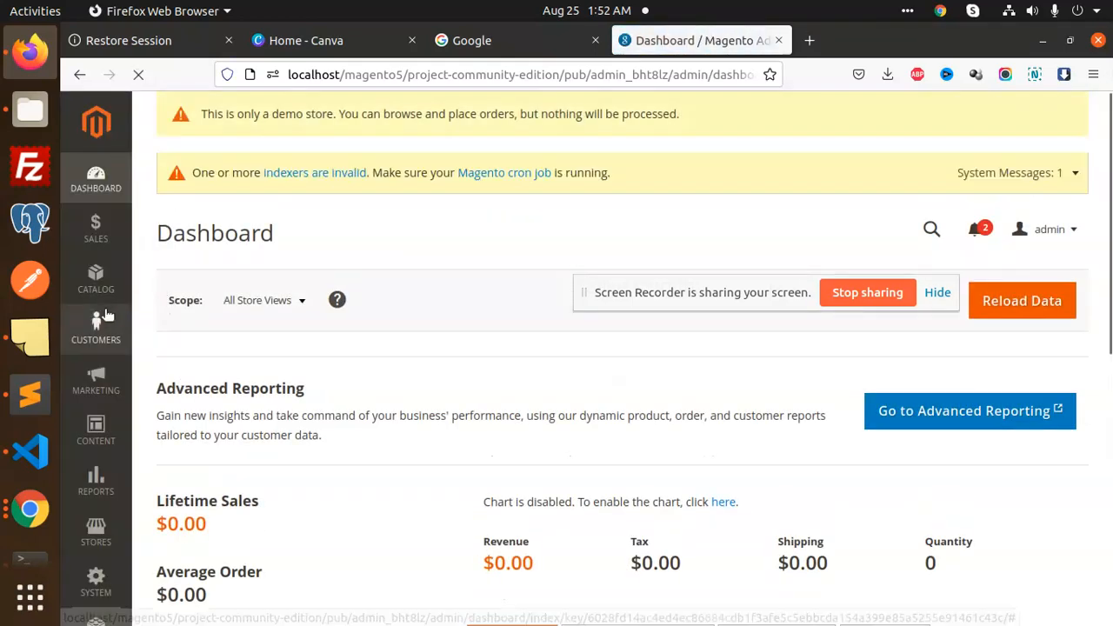
Go to Customers > All Customers and edit the third customer, registered Aug 17, 2022
left_click(96, 328)
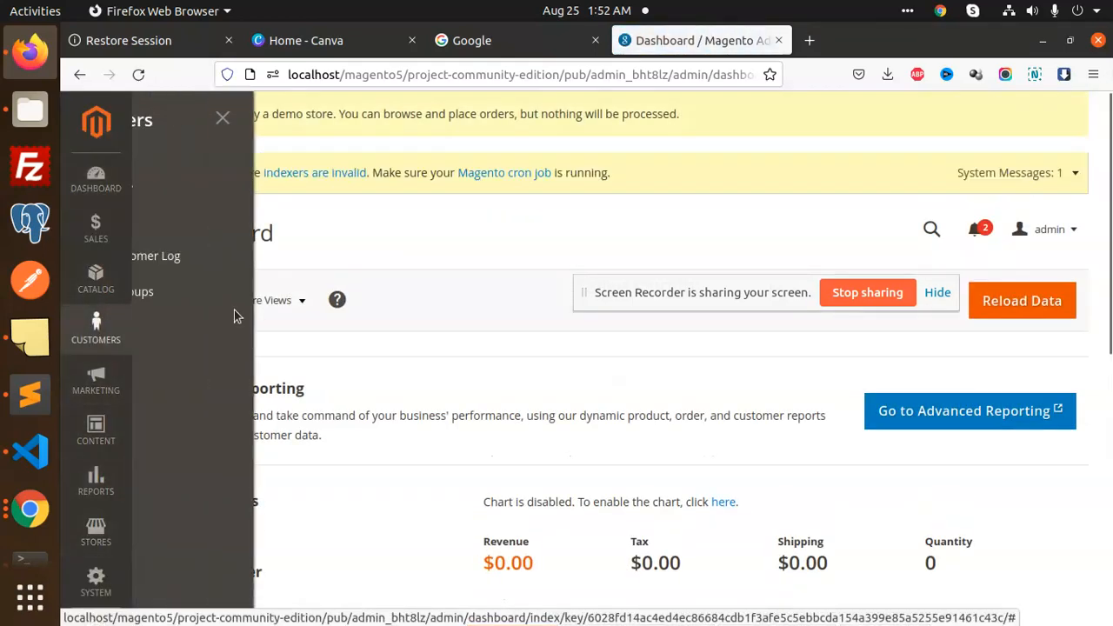
left_click(193, 184)
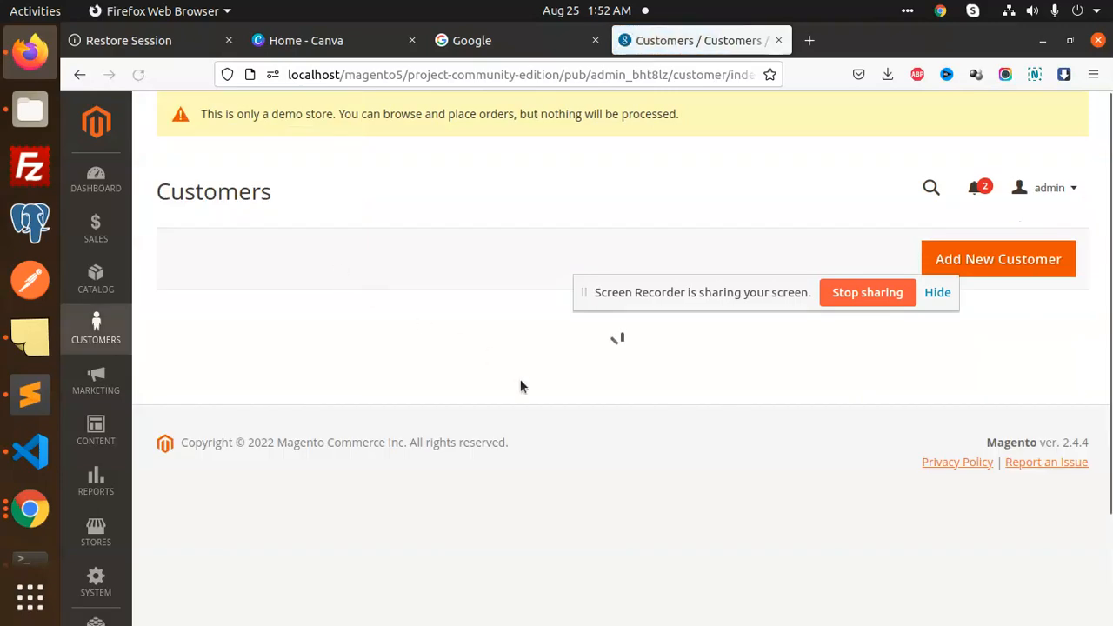
scroll(864, 526, "down", 2)
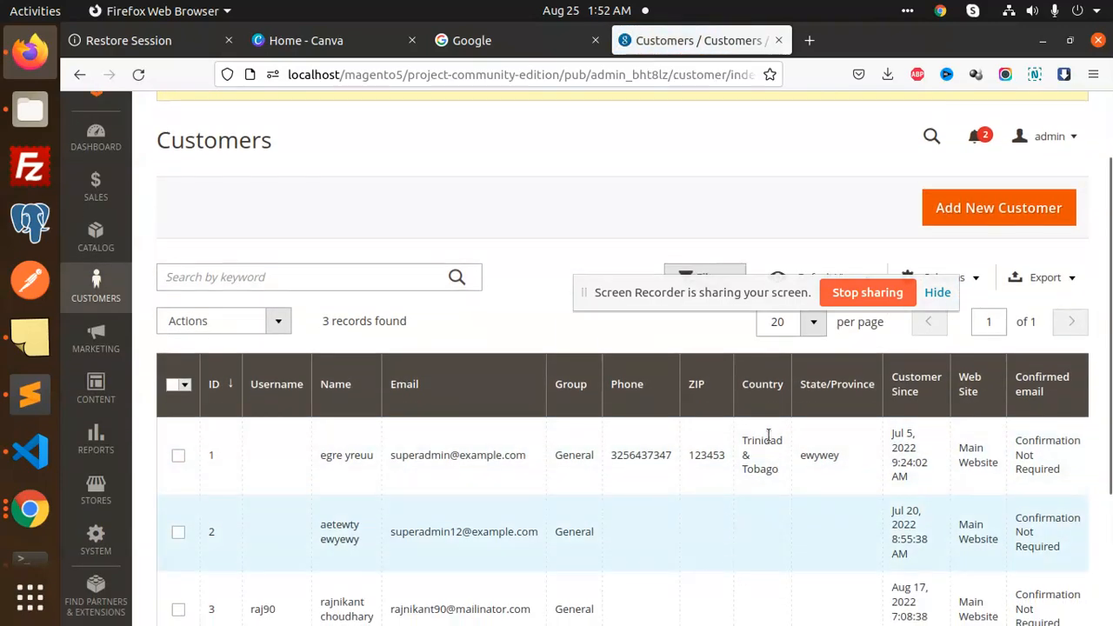
scroll(726, 427, "down", 2)
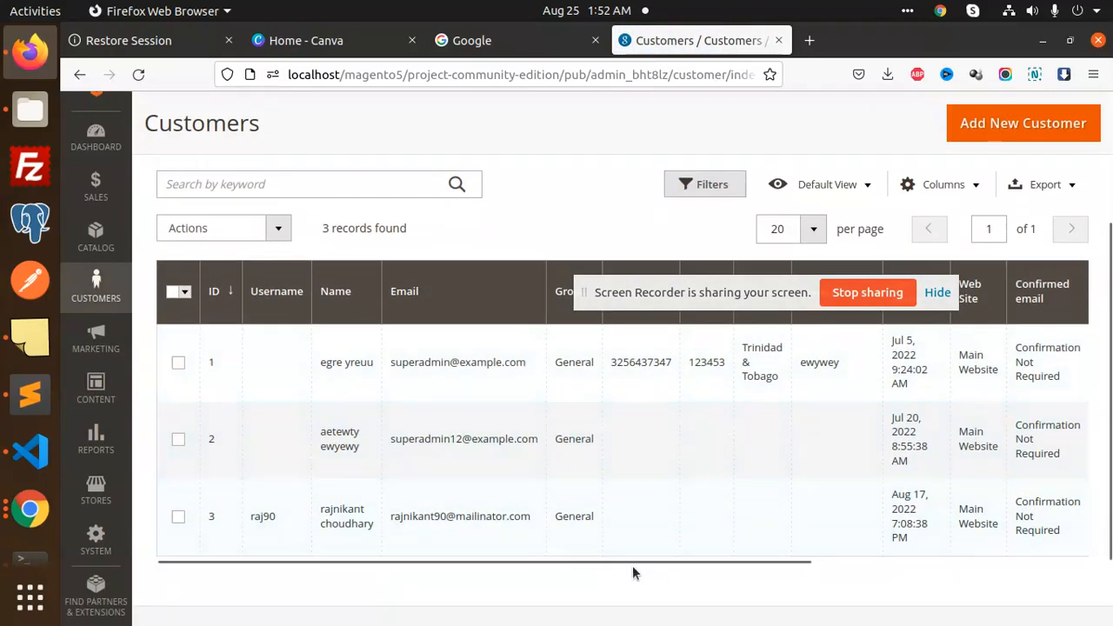
left_click_drag(632, 565, 908, 562)
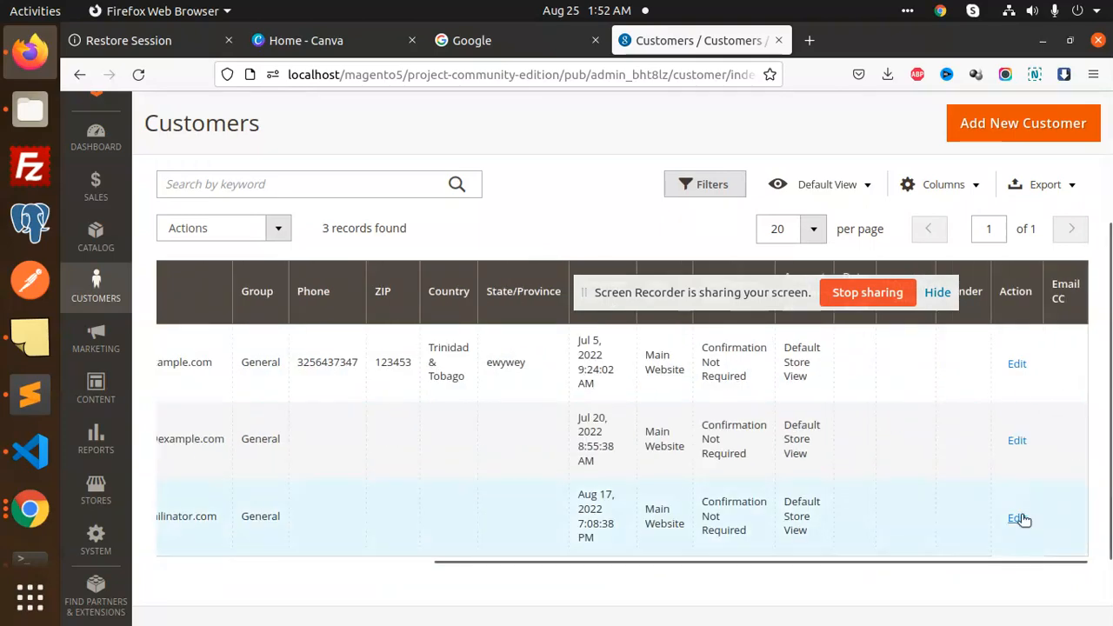
left_click(980, 514)
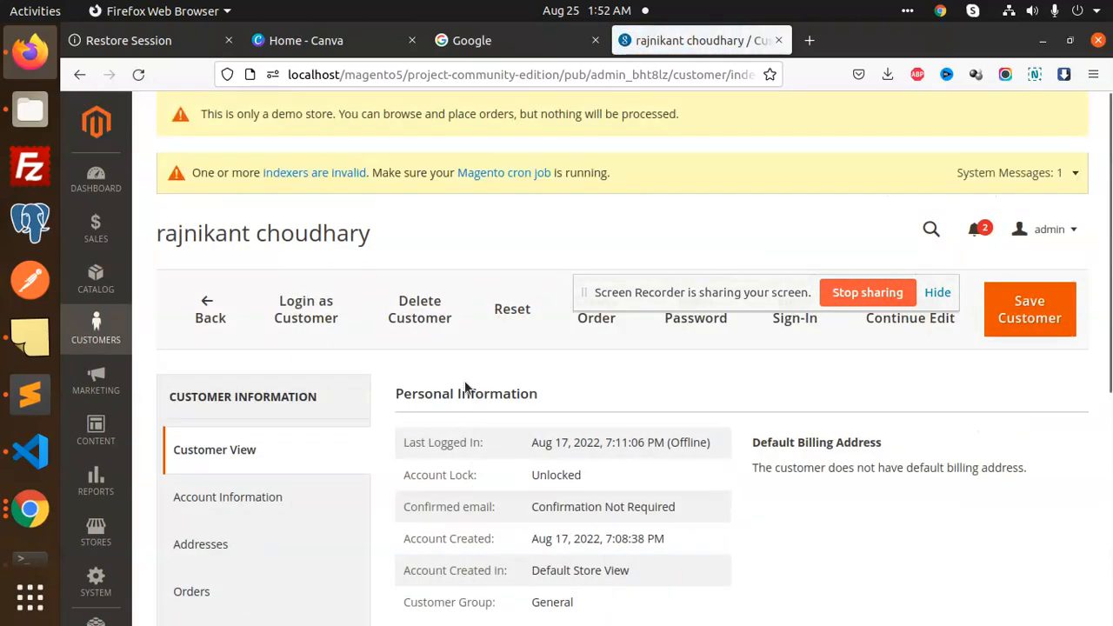
scroll(384, 445, "down", 2)
Enter two comma-separated mailinator.com addresses in Account Information's Email CC field and click Save Customer
left_click(303, 313)
scroll(696, 432, "down", 10)
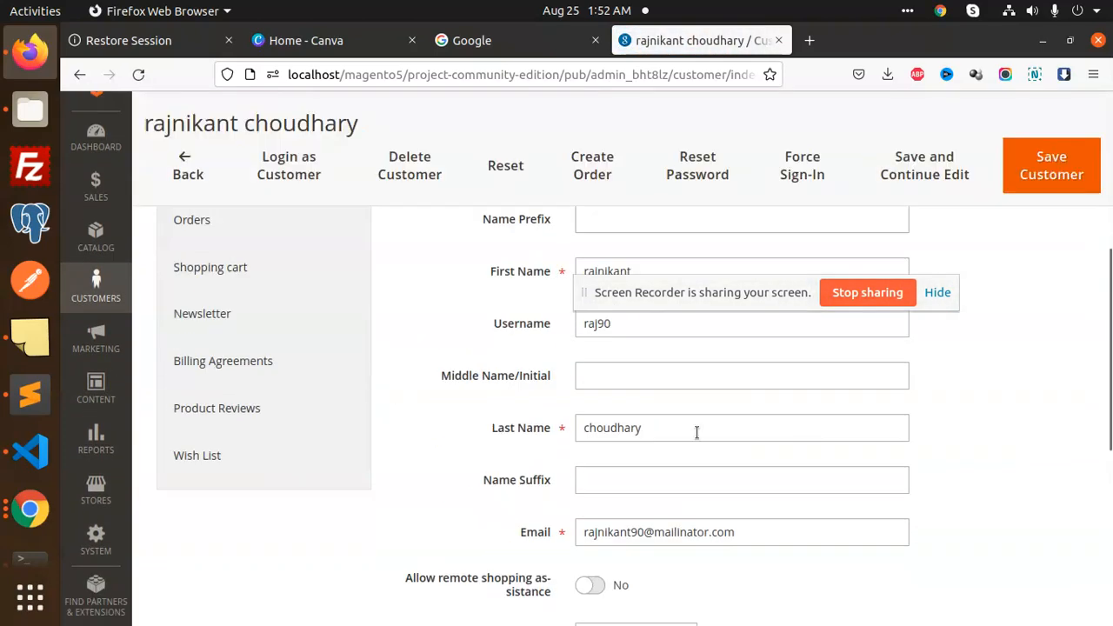
left_click(634, 422)
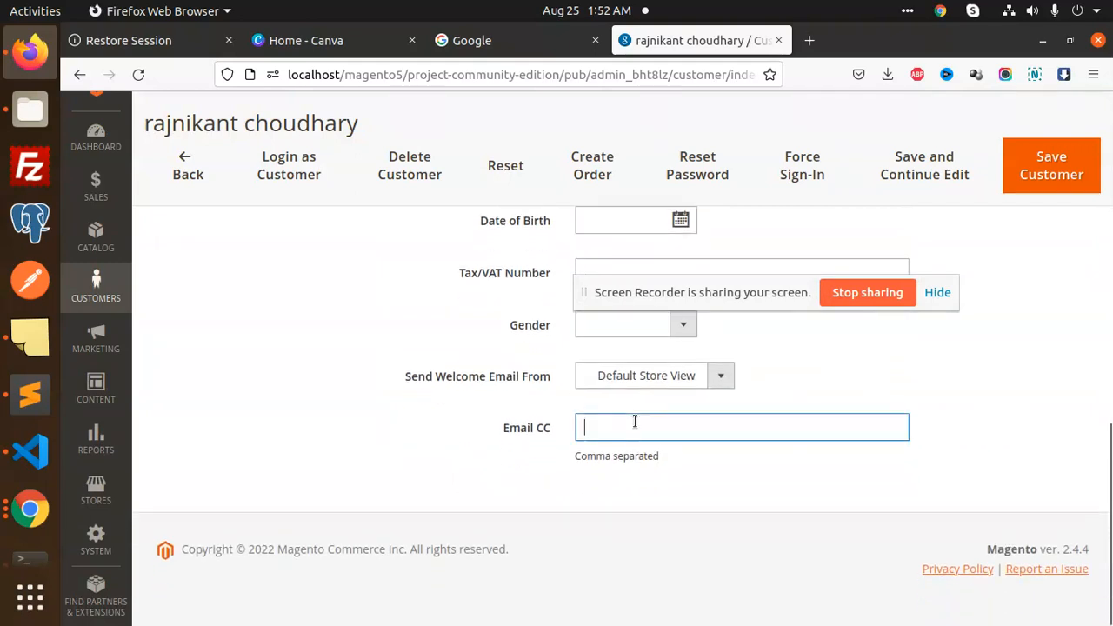
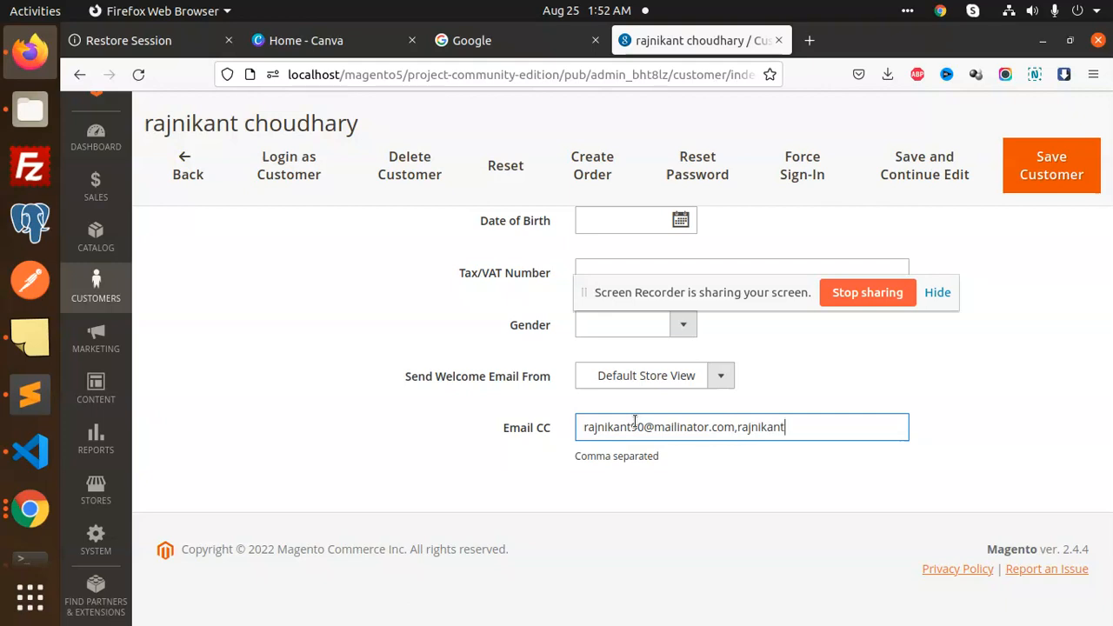
triple_click(741, 427)
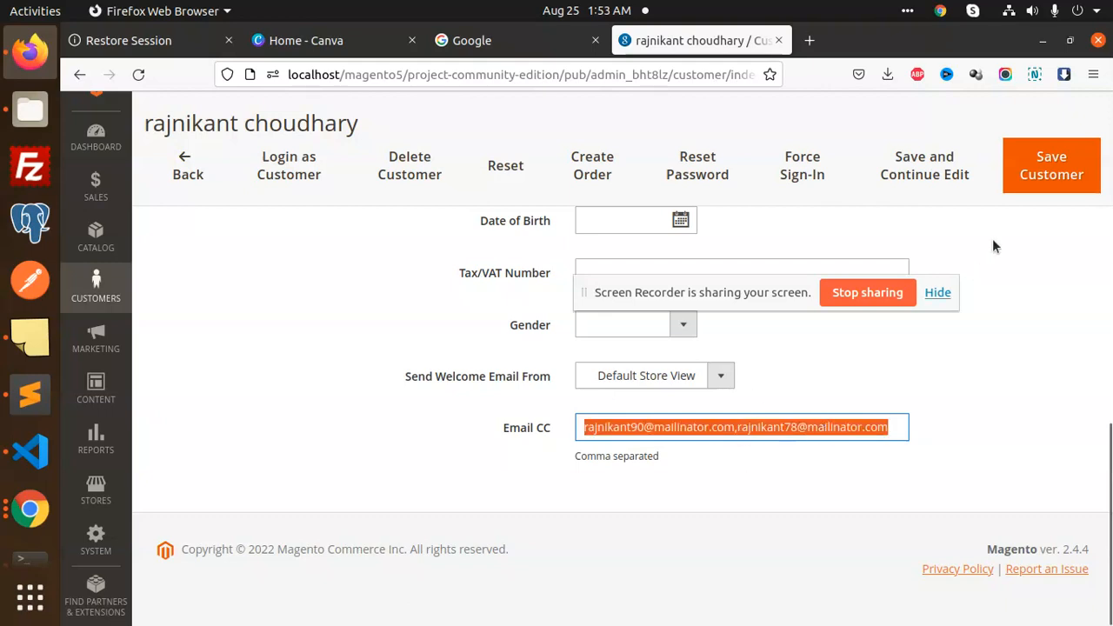
left_click(1036, 173)
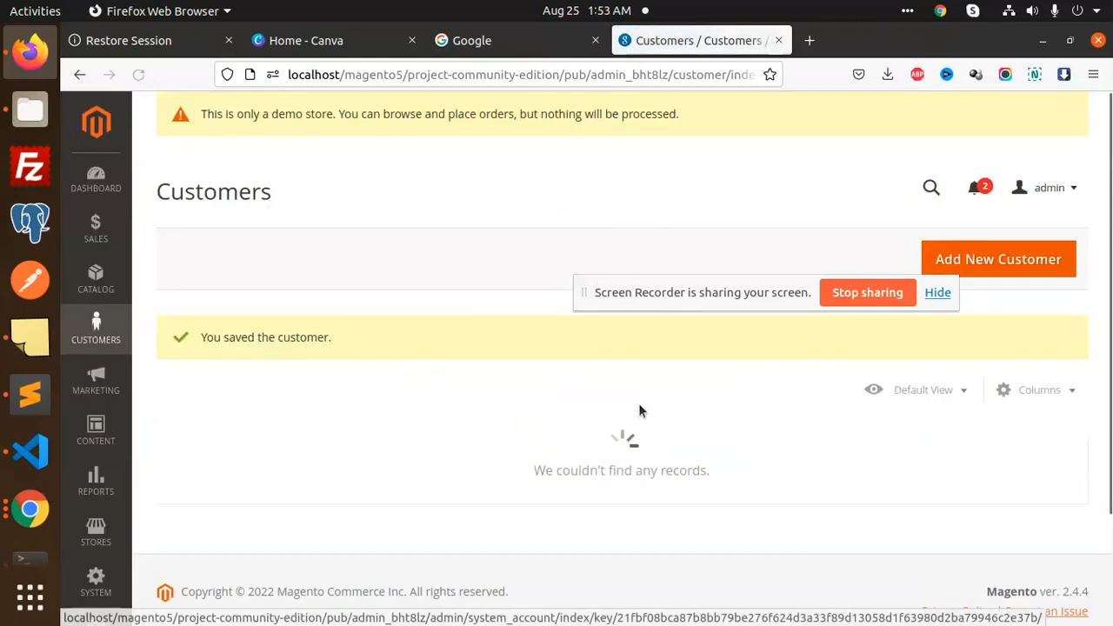
Check the grid's Email CC column shows both addresses, then click Edit on that customer again
scroll(736, 491, "down", 3)
scroll(684, 461, "down", 3)
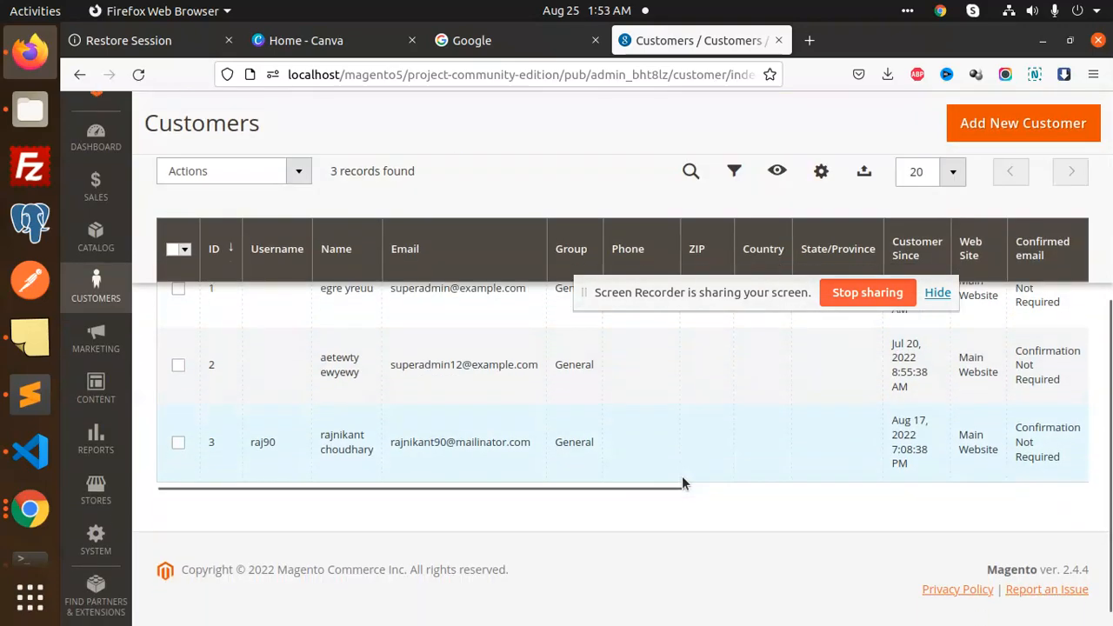
left_click_drag(639, 471, 1031, 436)
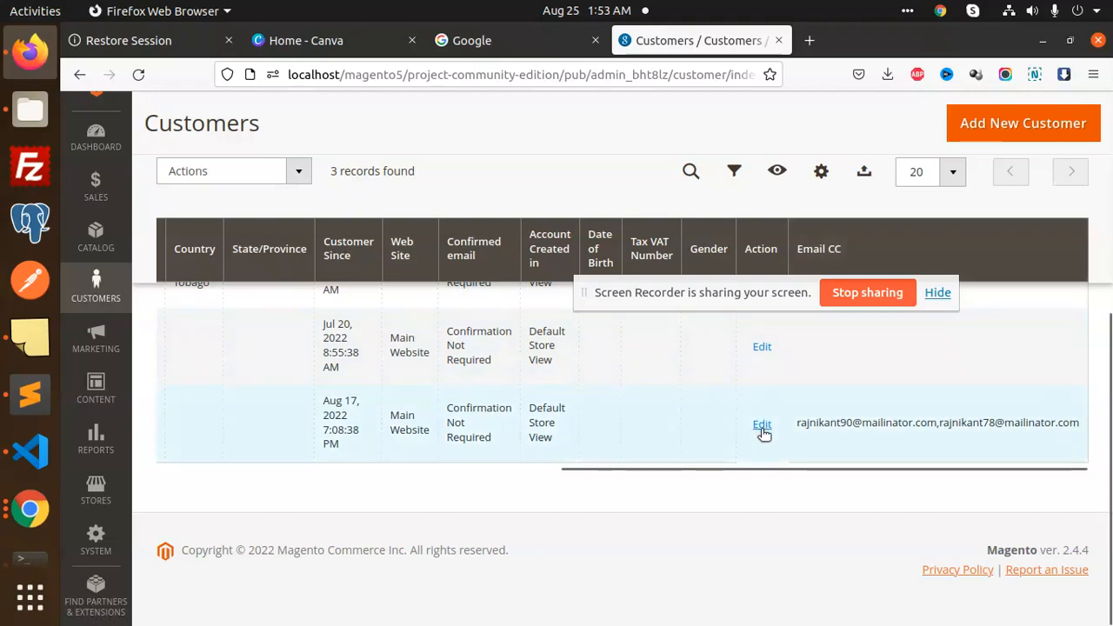
left_click(762, 425)
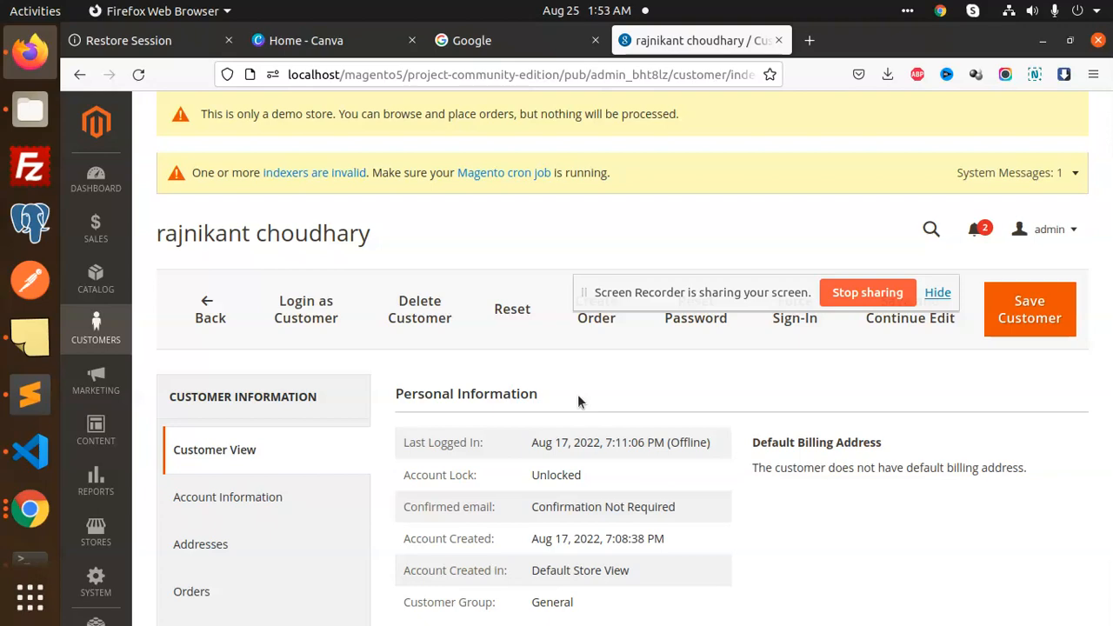
Confirm the customer's Email CC field still holds both saved addresses, then open the Stores menu
scroll(600, 408, "down", 5)
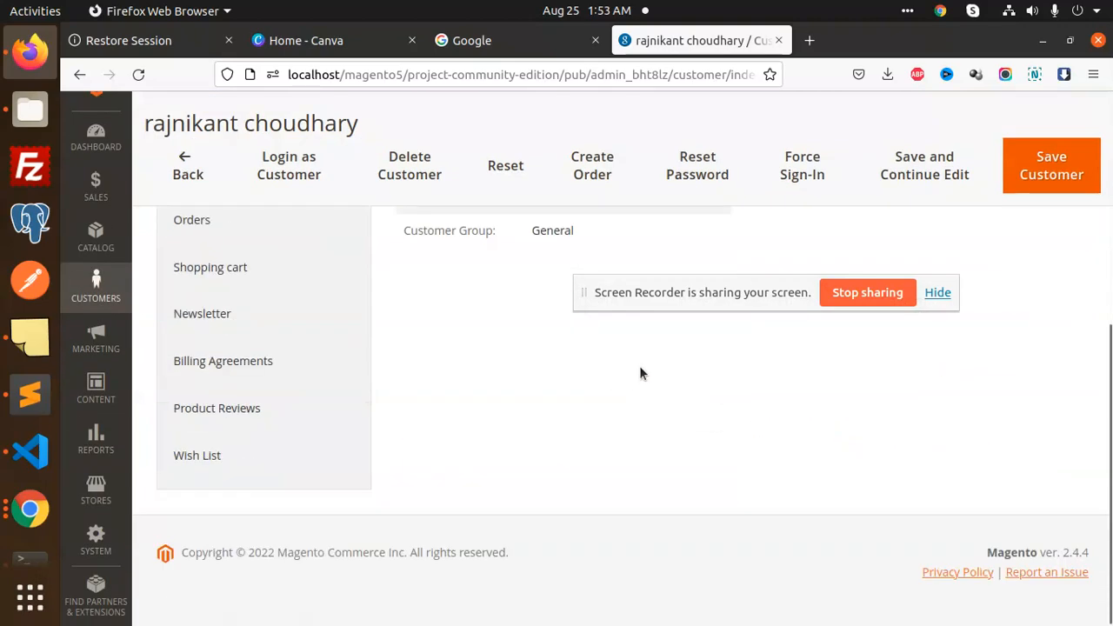
scroll(521, 435, "up", 3)
left_click(231, 330)
scroll(739, 461, "down", 8)
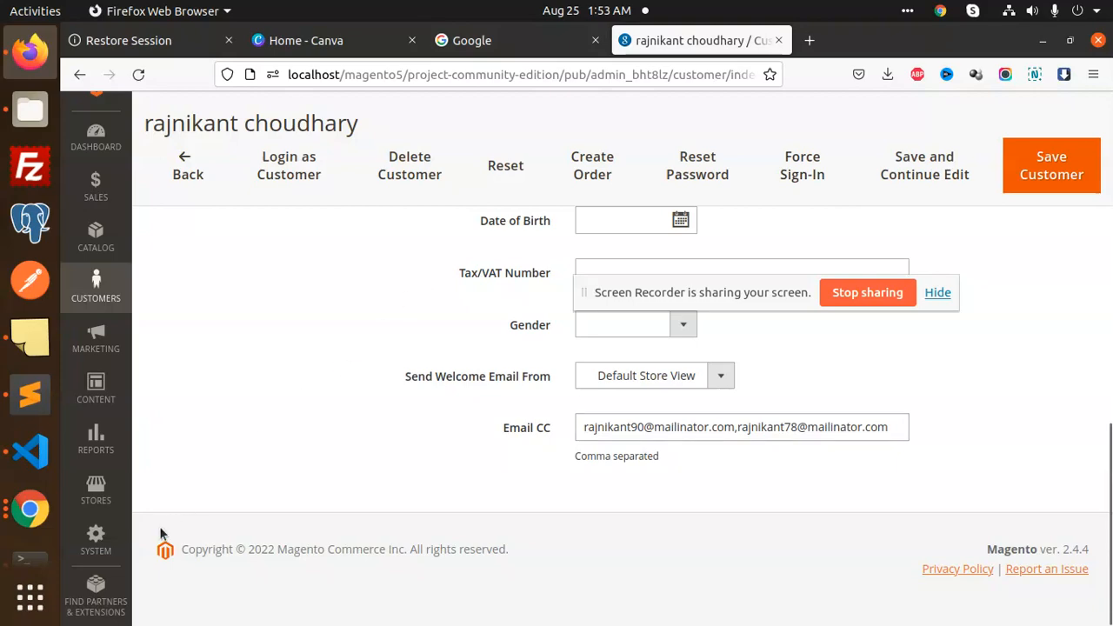
left_click(95, 491)
Open Stores Configuration and expand Mageplaza Extensions to reveal its SMTP and Information sections
left_click(222, 267)
scroll(304, 472, "down", 6)
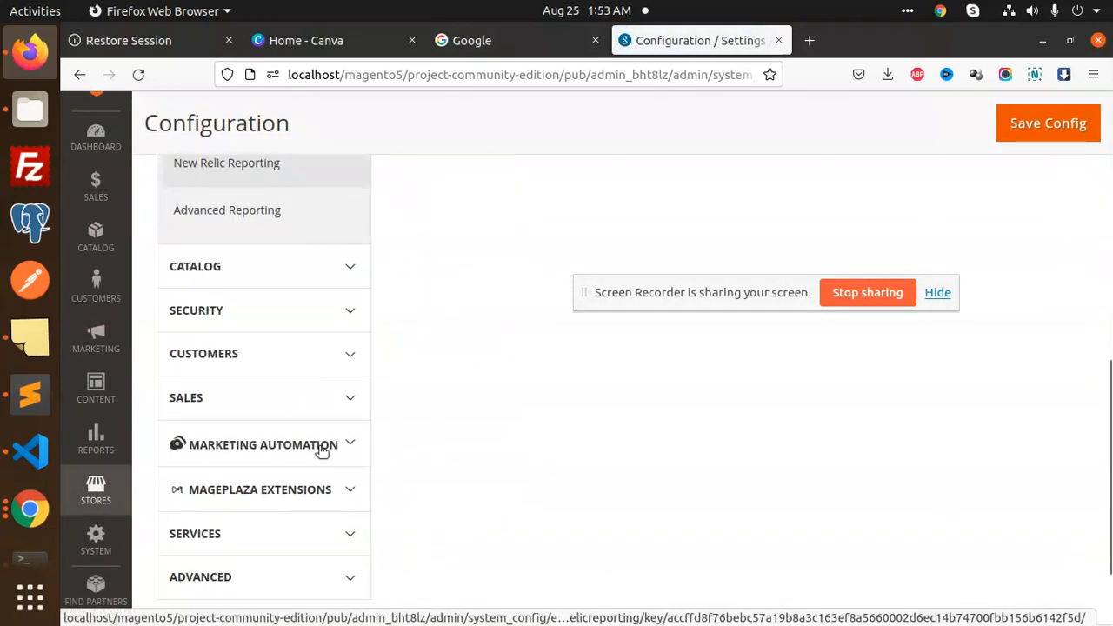
scroll(315, 466, "down", 2)
scroll(331, 447, "up", 5)
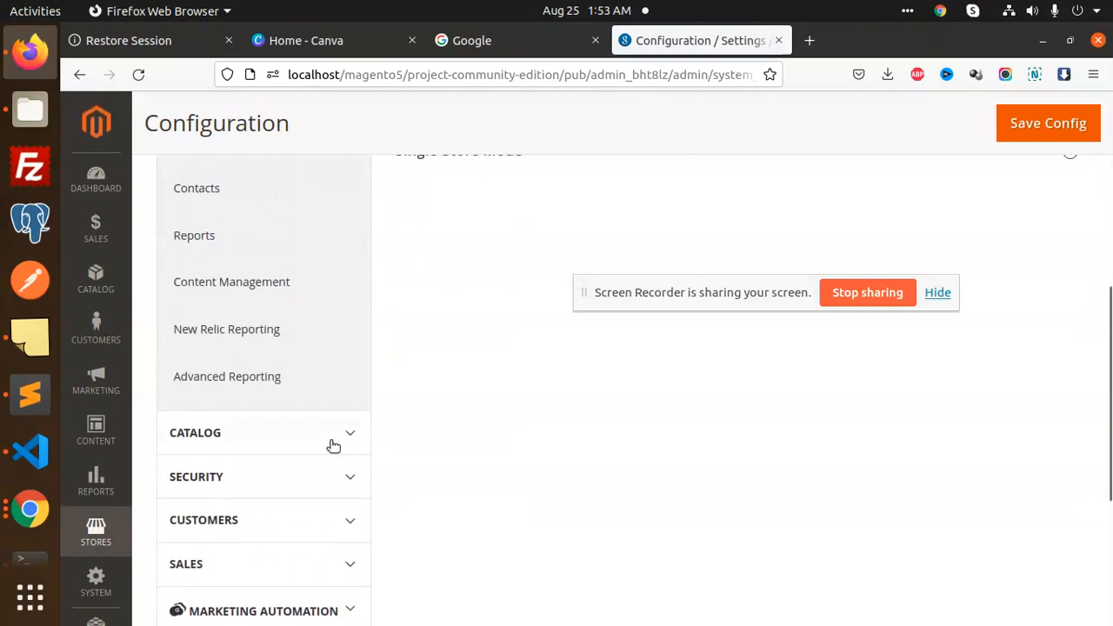
scroll(331, 445, "up", 4)
scroll(329, 459, "down", 7)
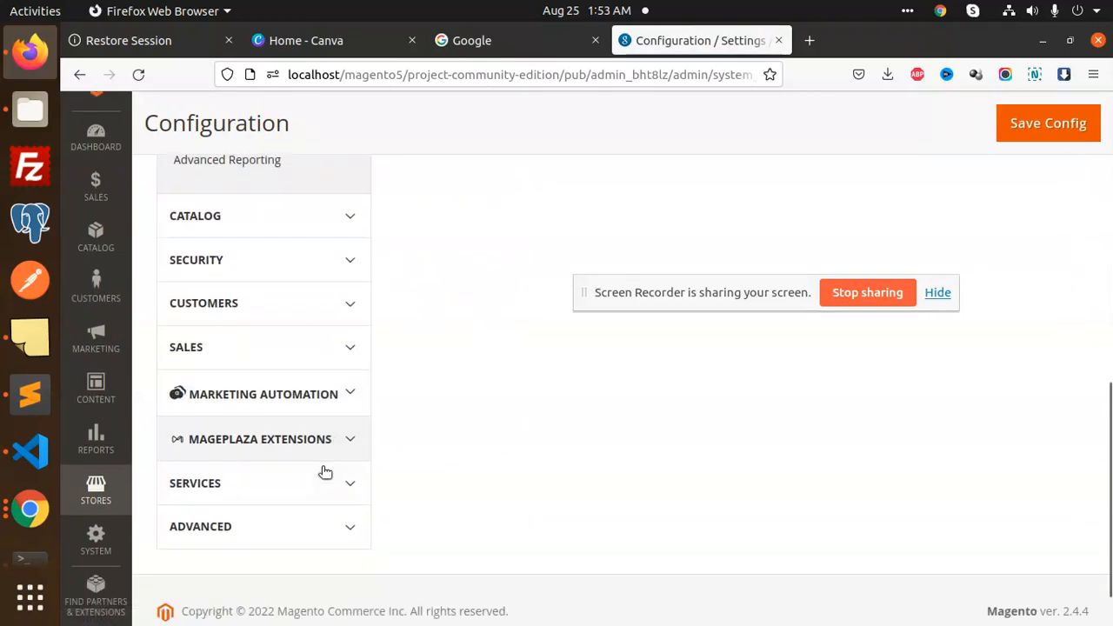
scroll(324, 472, "down", 2)
left_click(338, 387)
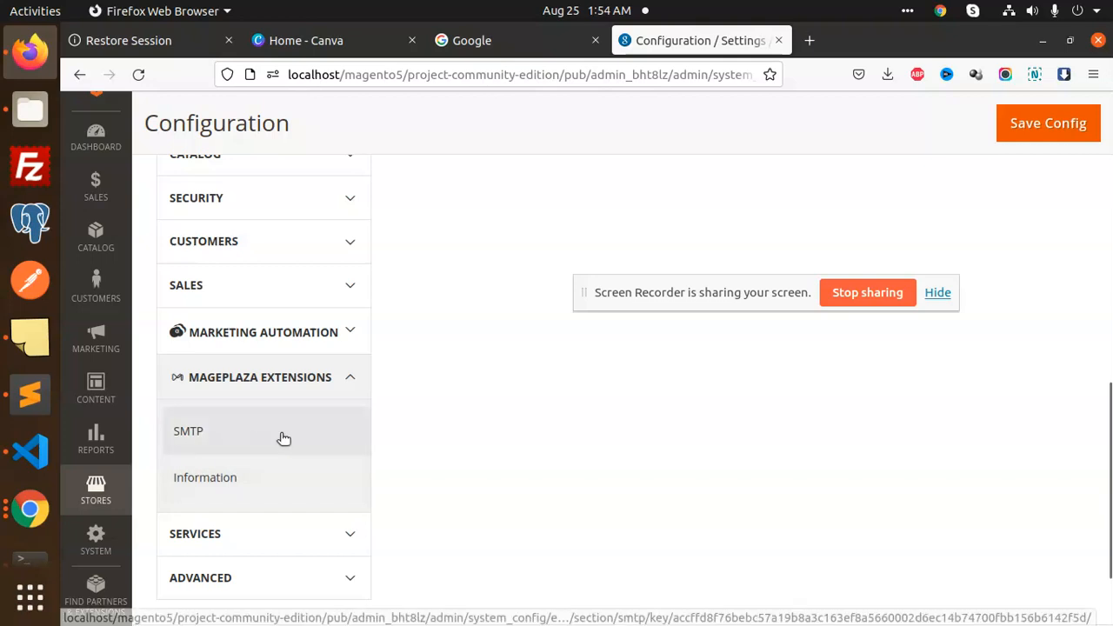
scroll(461, 430, "up", 3)
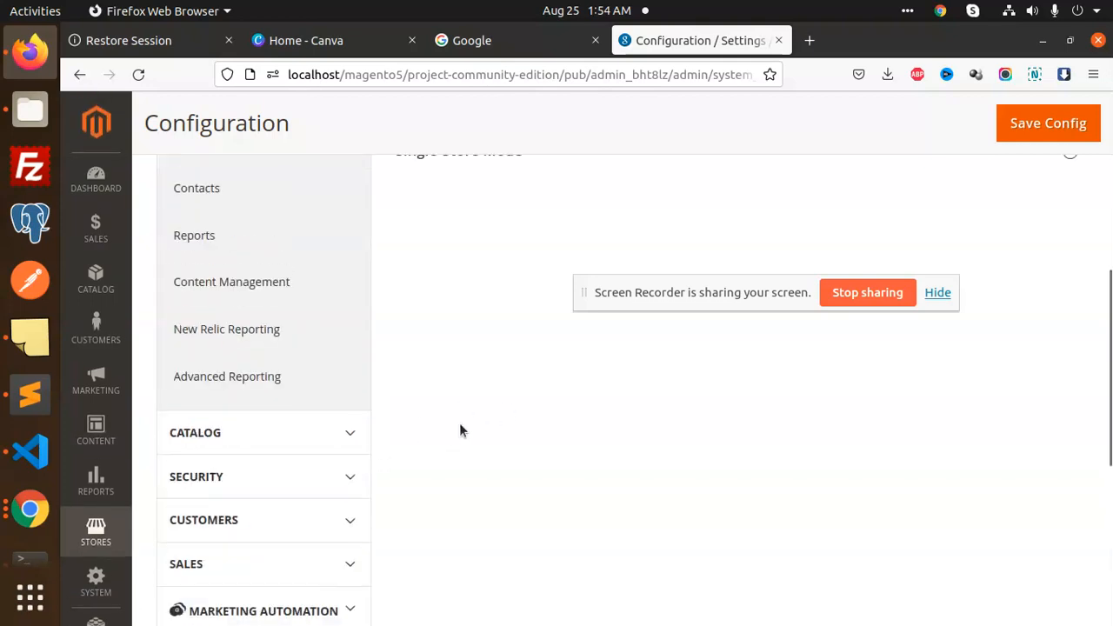
scroll(460, 424, "up", 6)
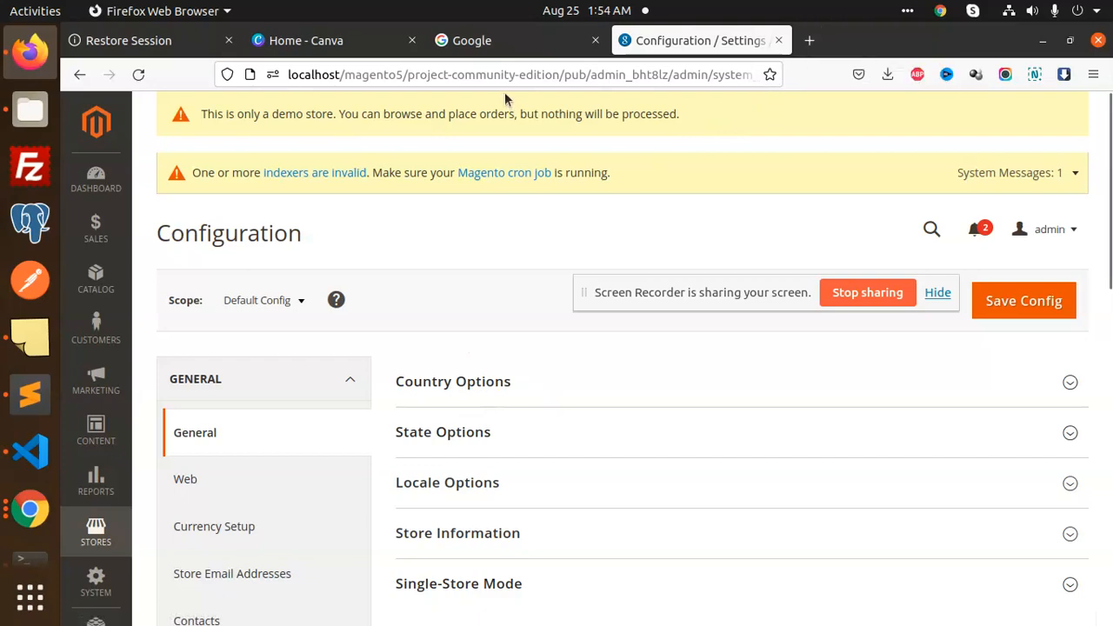
Load the storefront in a new tab by pasting the store's base URL
left_click_drag(589, 76, 226, 80)
key("ctrl+c")
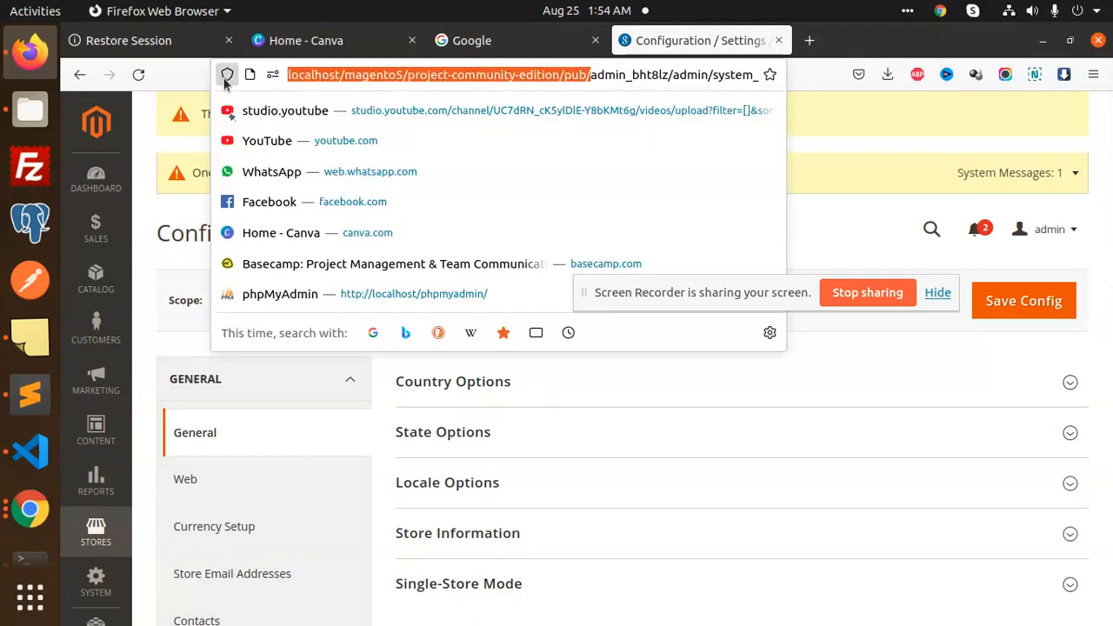
key("ctrl+t")
right_click(534, 75)
left_click(576, 195)
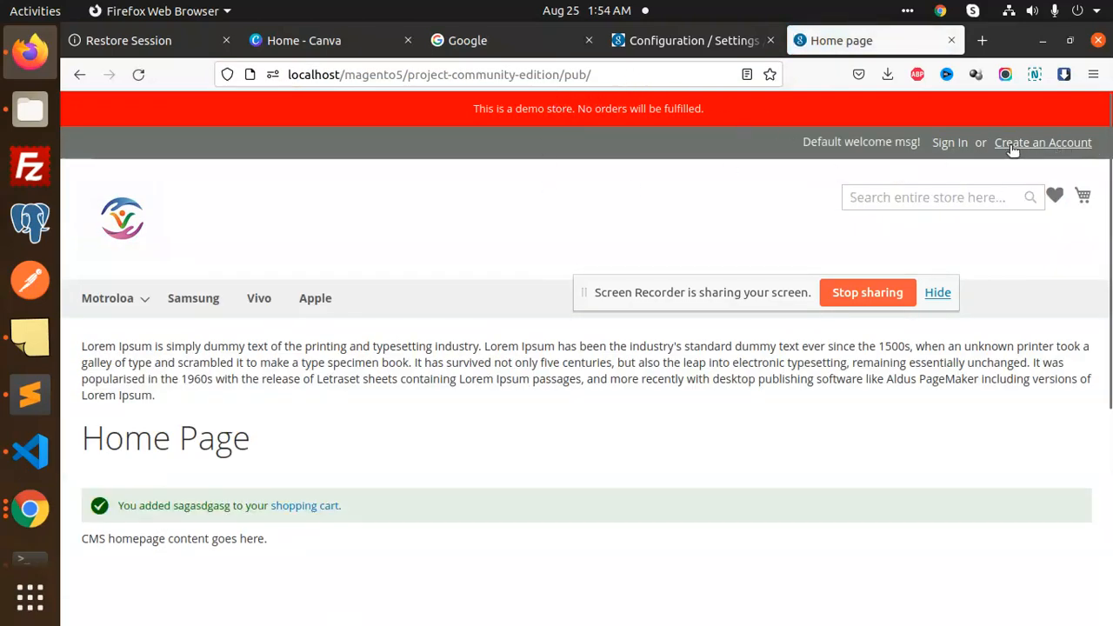
Sign in to the storefront with a saved customer login
left_click(949, 144)
left_click(634, 40)
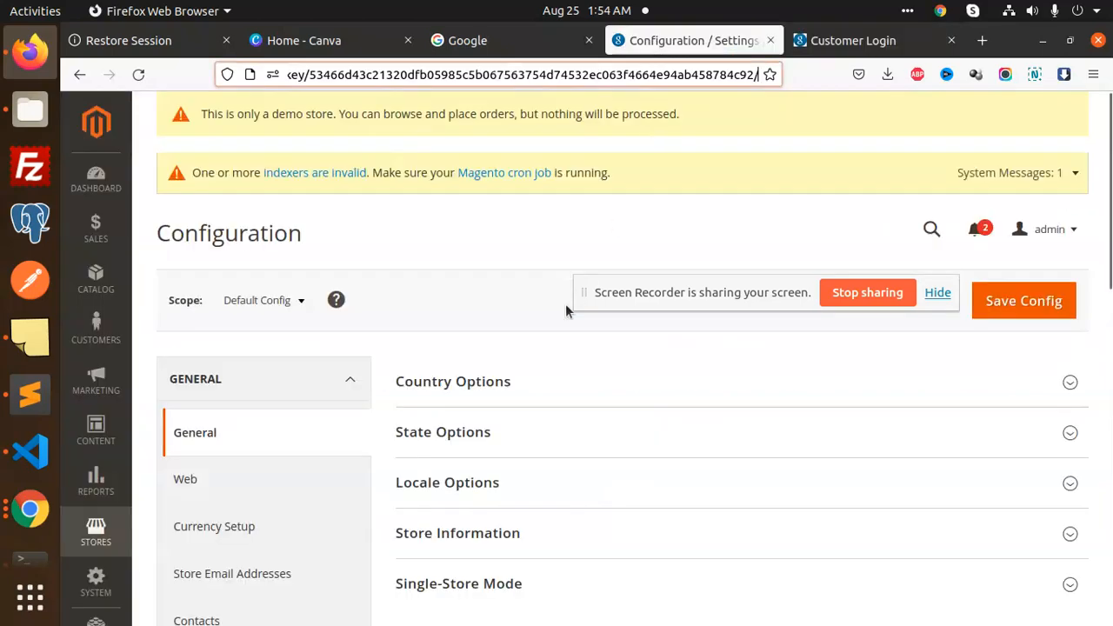
left_click(852, 40)
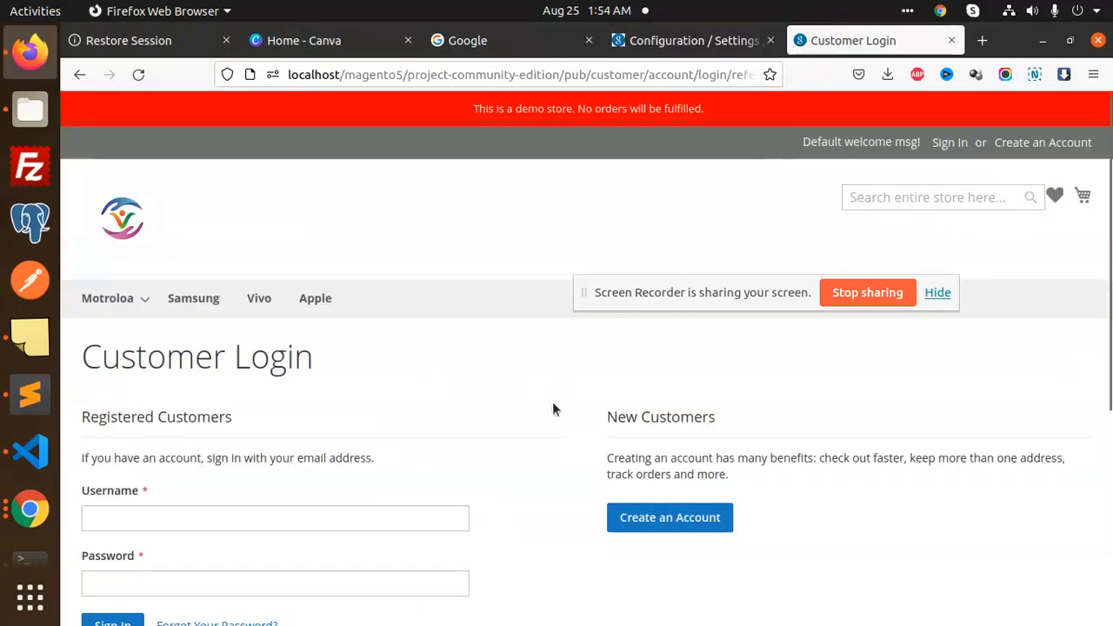
scroll(391, 413, "down", 2)
left_click(197, 419)
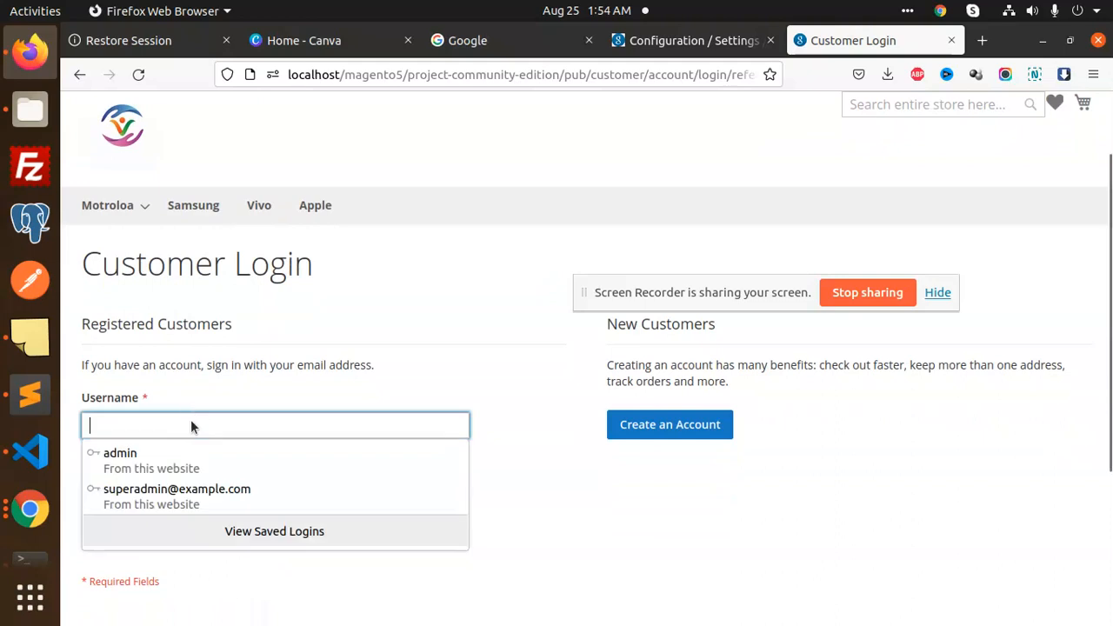
left_click(174, 493)
left_click(112, 532)
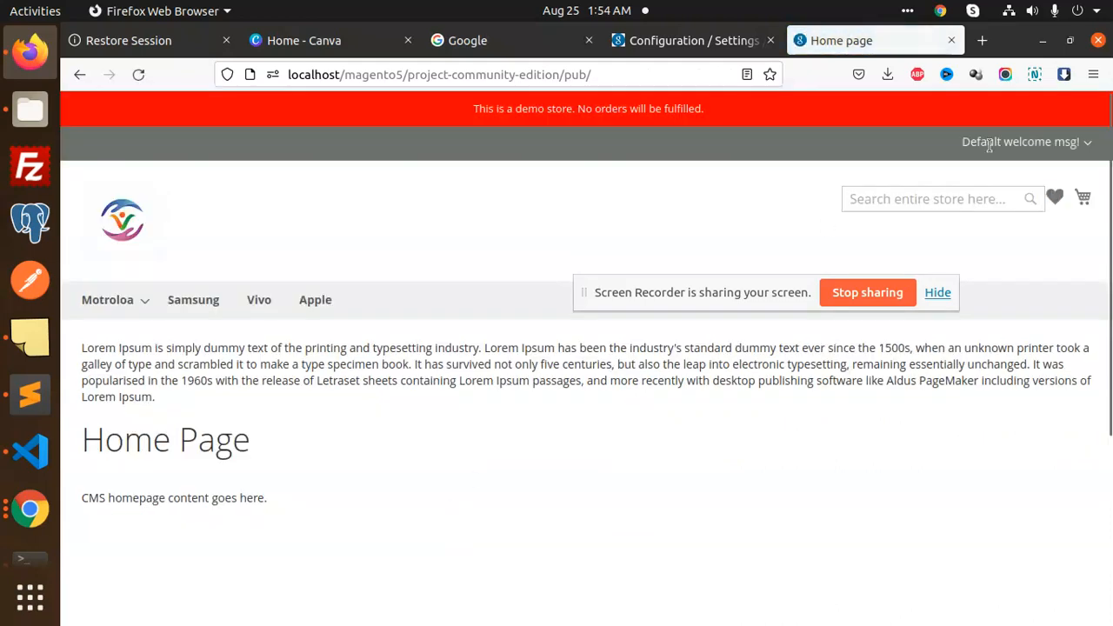
Go to My Account and open the Edit Account Information page
left_click(1087, 145)
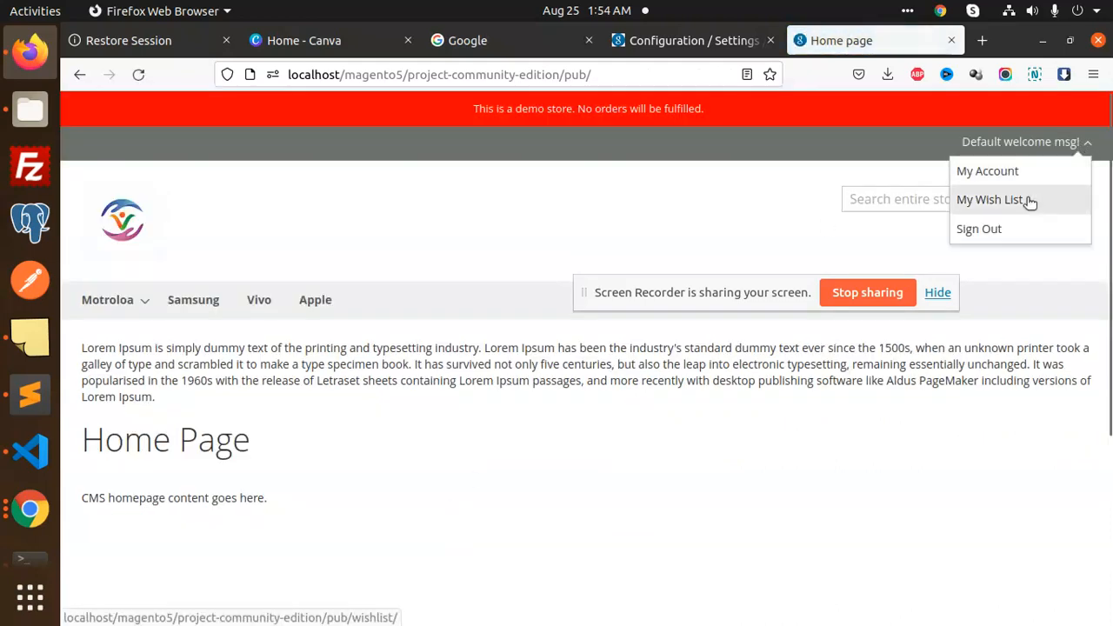
left_click(1000, 172)
scroll(340, 398, "down", 5)
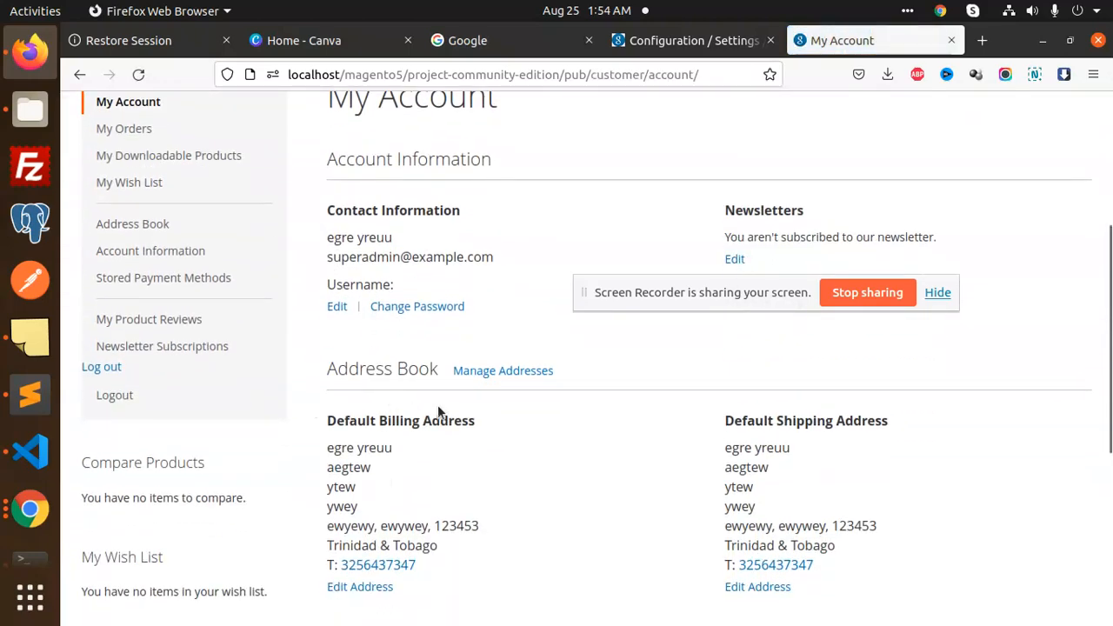
scroll(461, 409, "down", 3)
scroll(599, 369, "up", 2)
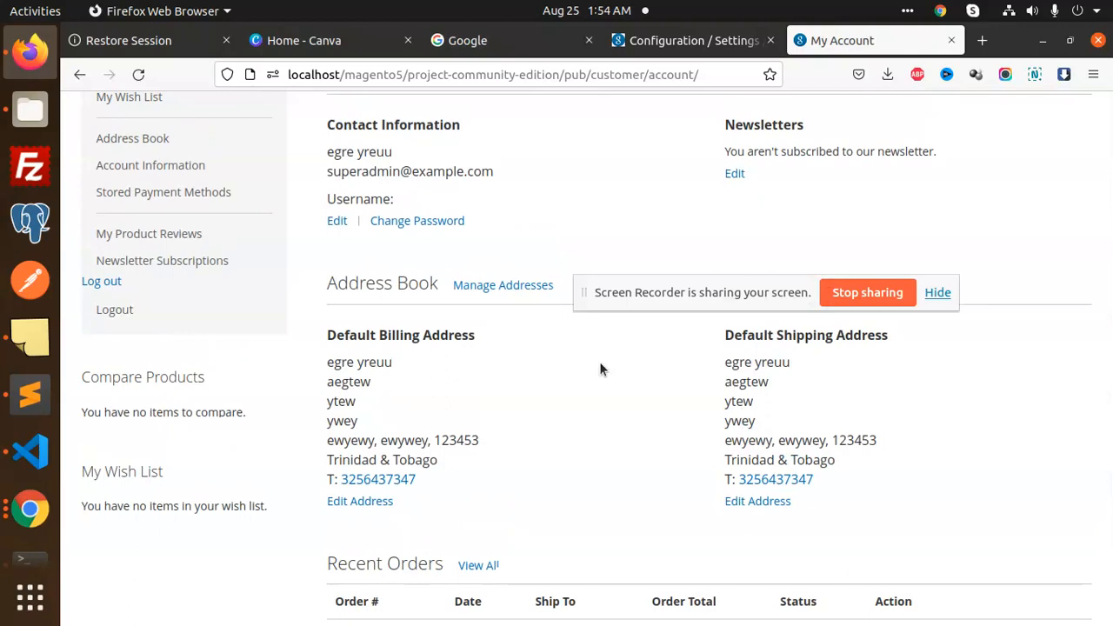
scroll(600, 368, "up", 2)
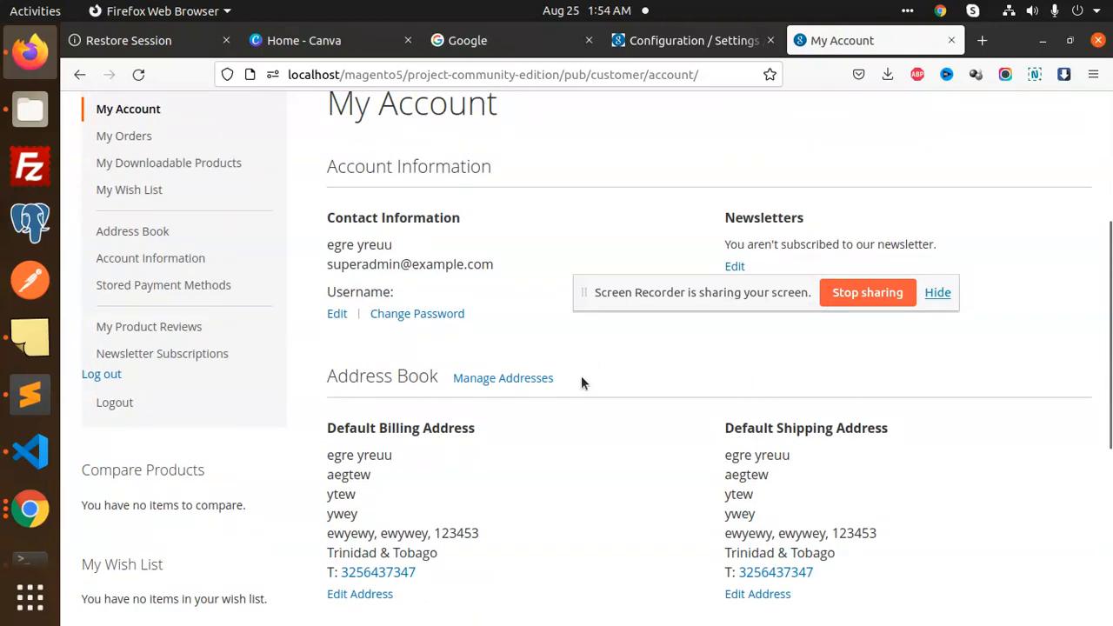
left_click(339, 313)
scroll(483, 388, "down", 2)
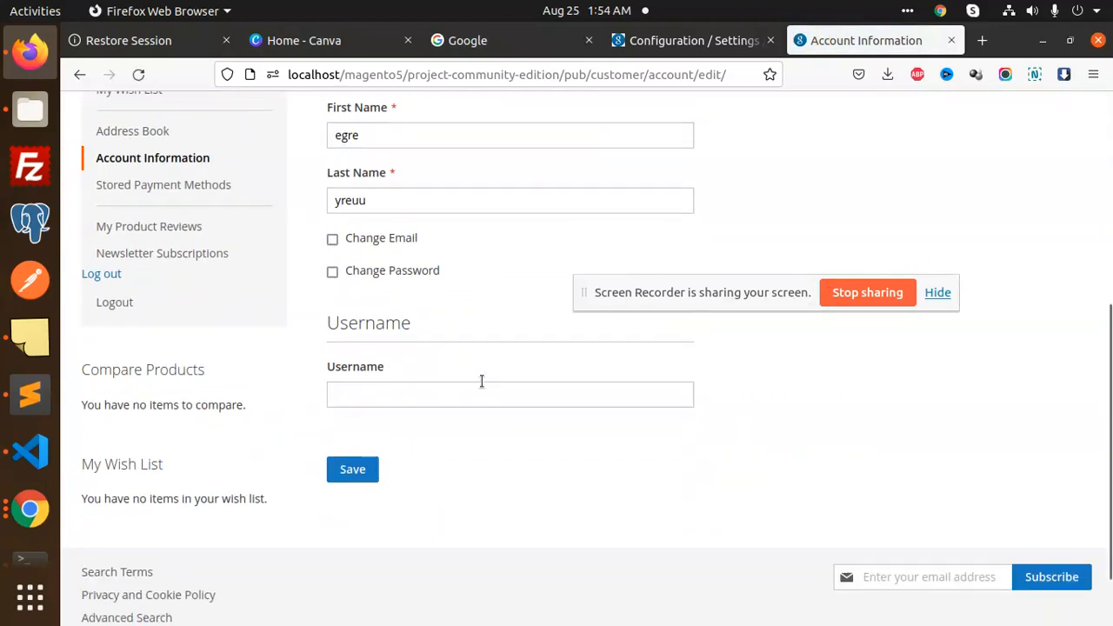
scroll(483, 388, "up", 2)
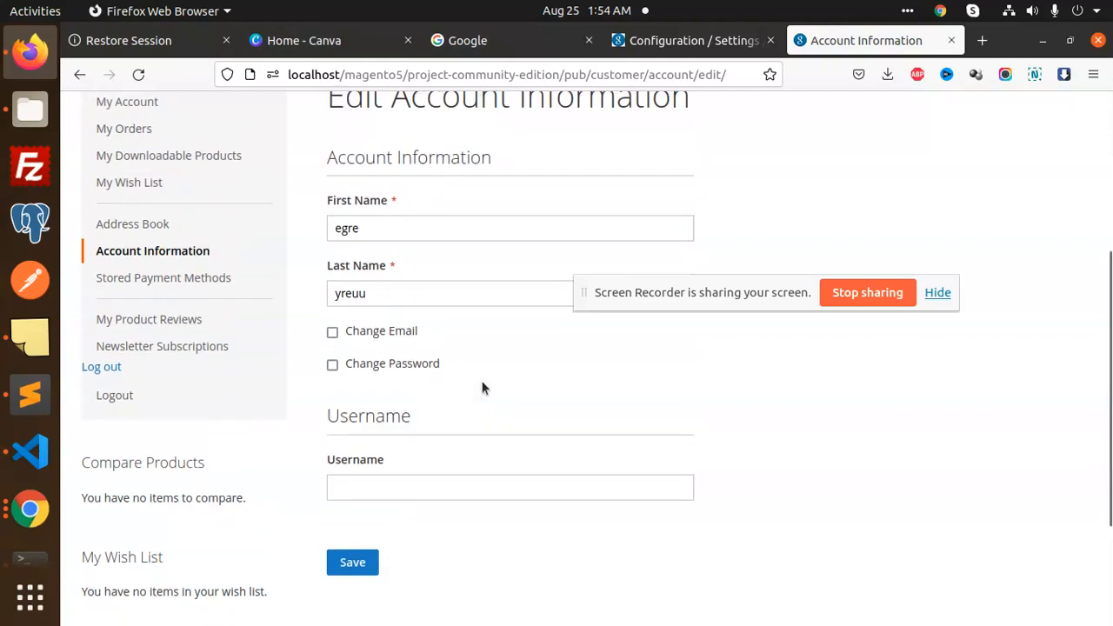
left_click(713, 43)
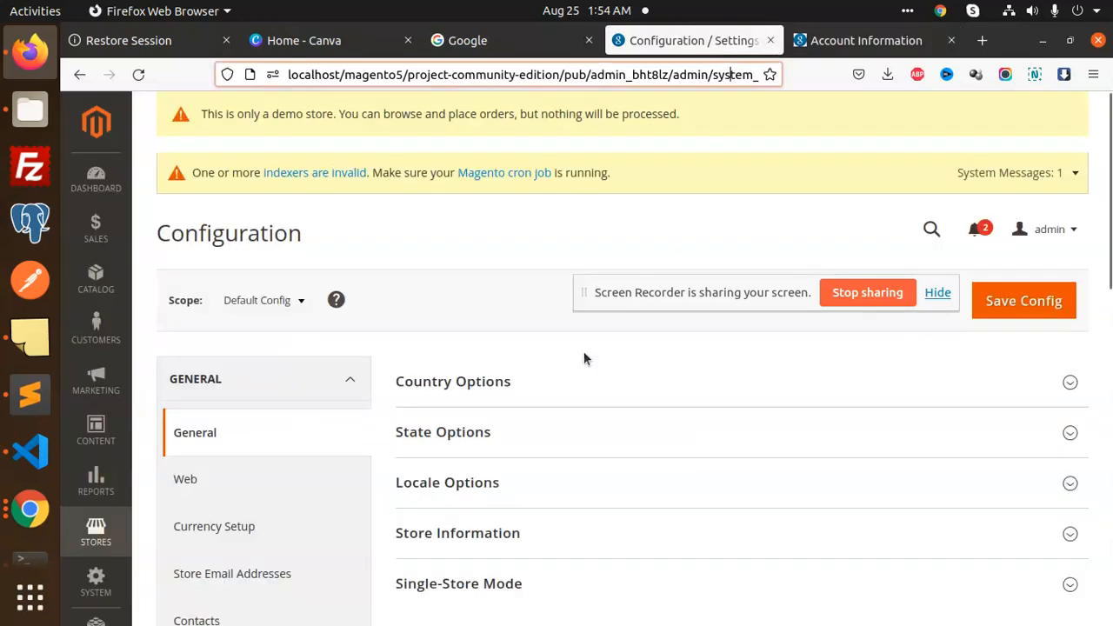
Open the first customer's record for editing from Customers > All Customers
left_click(95, 329)
left_click(216, 186)
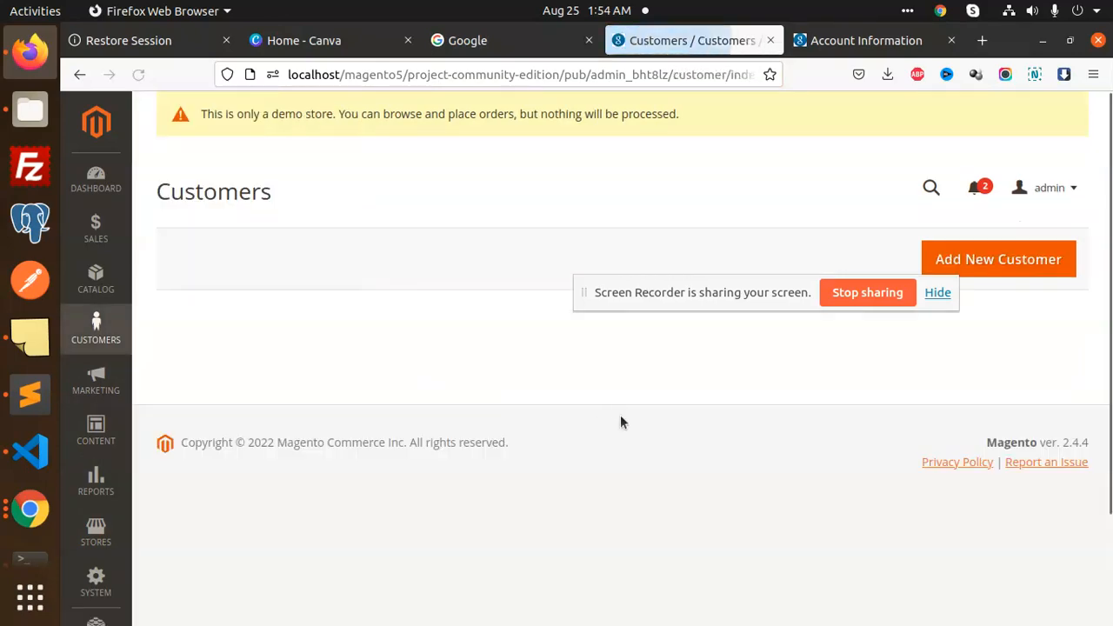
scroll(532, 427, "down", 2)
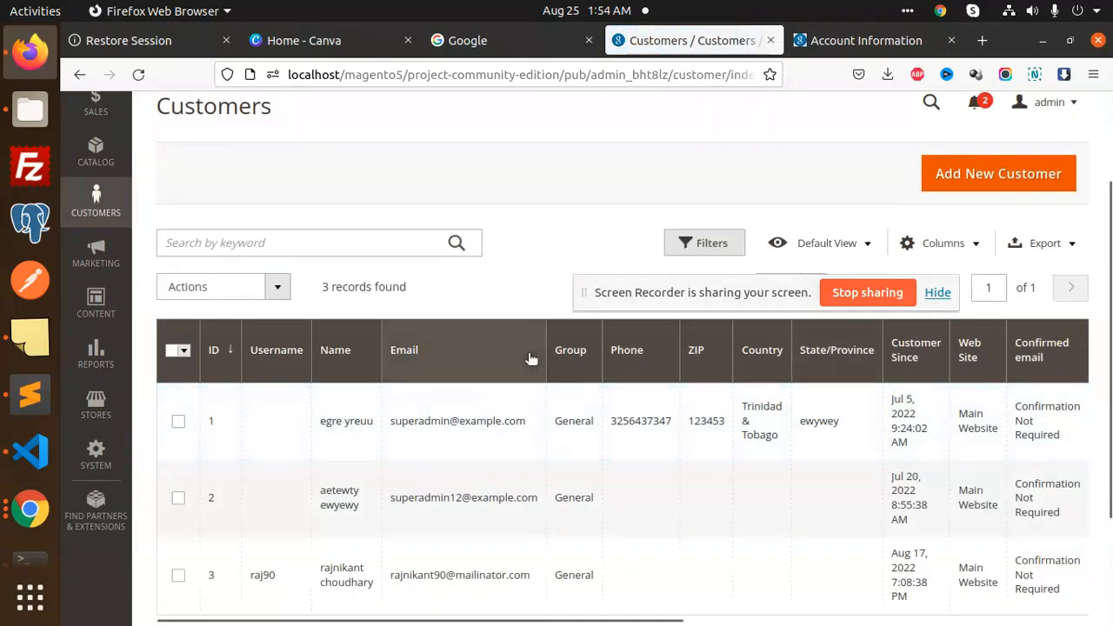
scroll(527, 360, "down", 2)
left_click_drag(614, 531, 1018, 531)
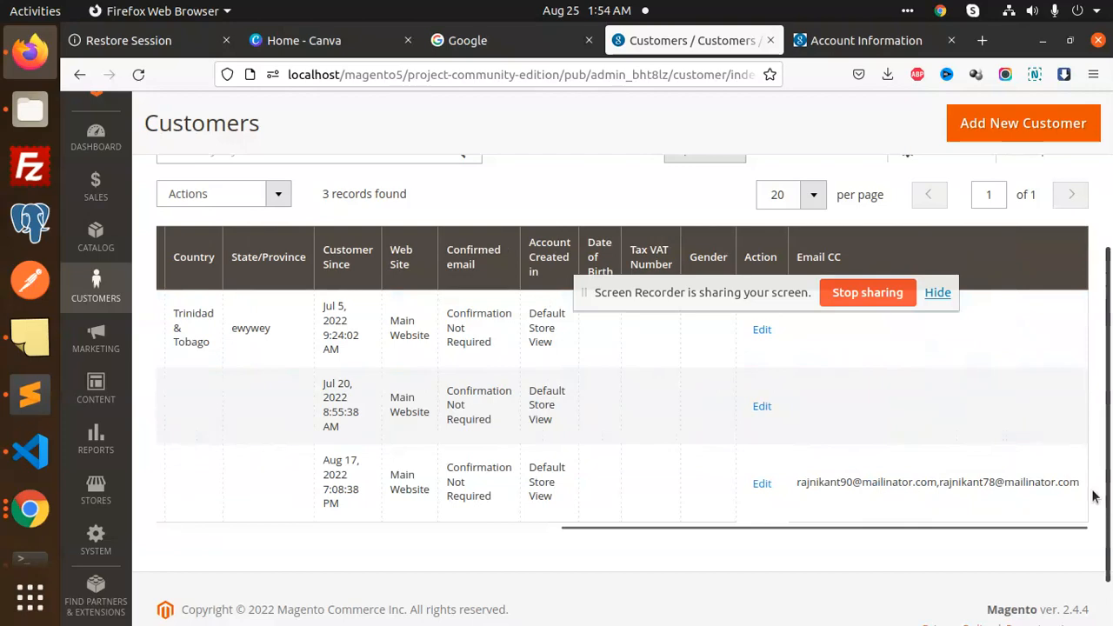
left_click(760, 328)
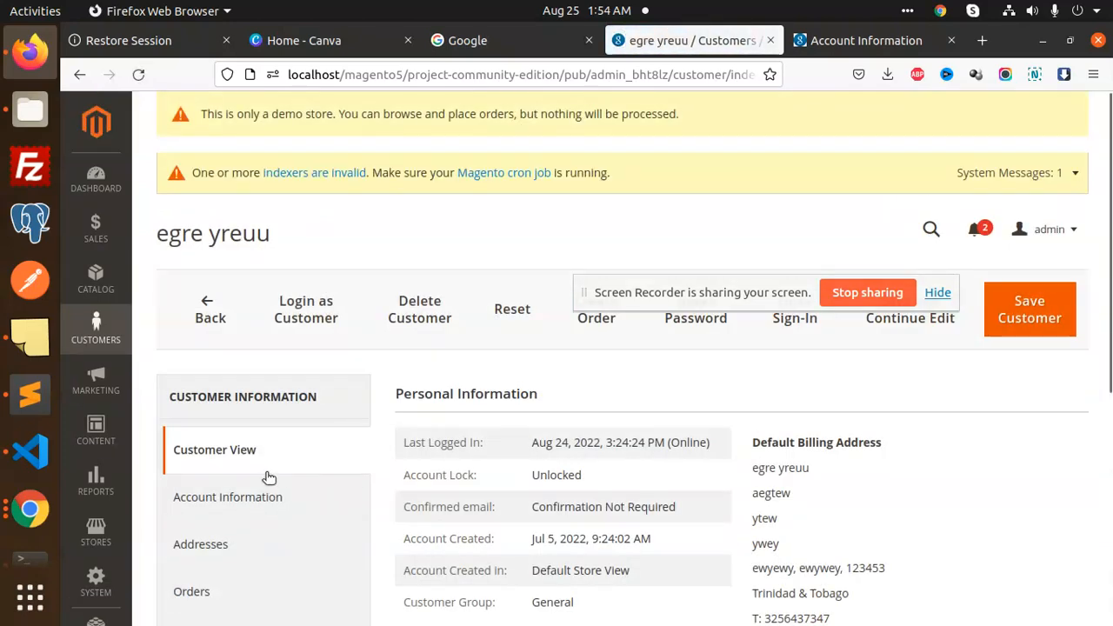
Enter two comma-separated addresses in the Account Information Email CC field and save the customer
scroll(267, 461, "down", 4)
scroll(264, 448, "up", 2)
left_click(265, 313)
scroll(738, 502, "down", 10)
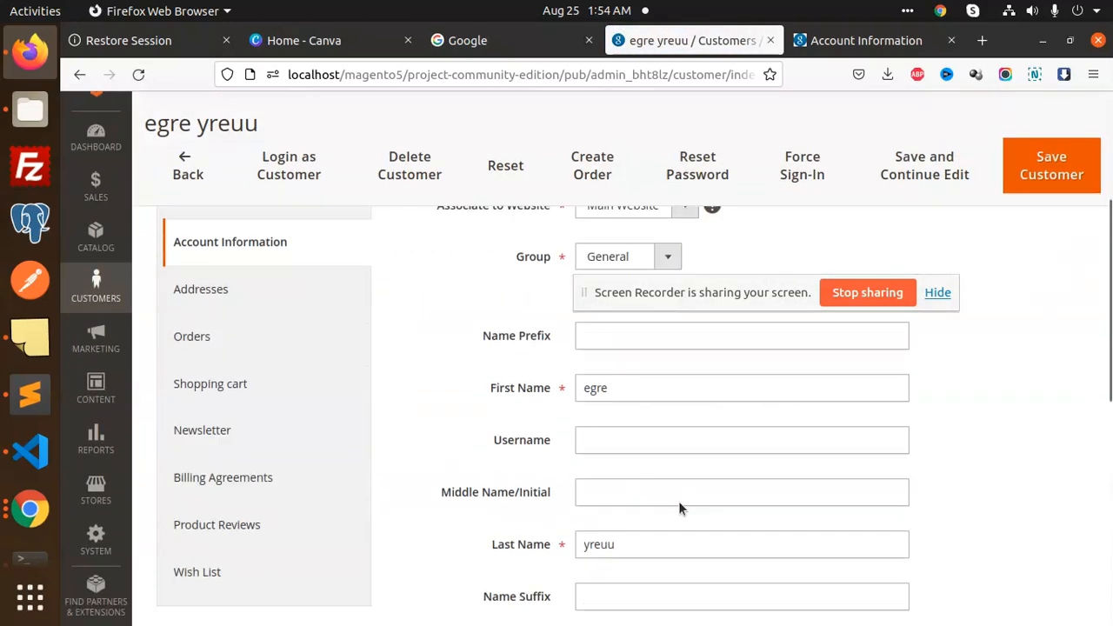
left_click(621, 429)
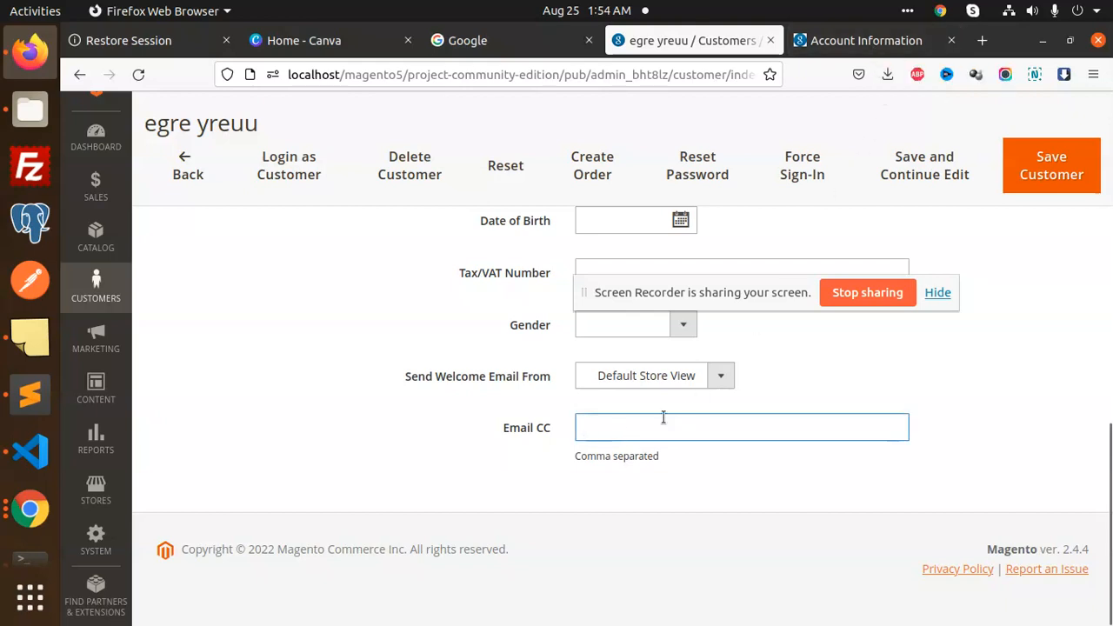
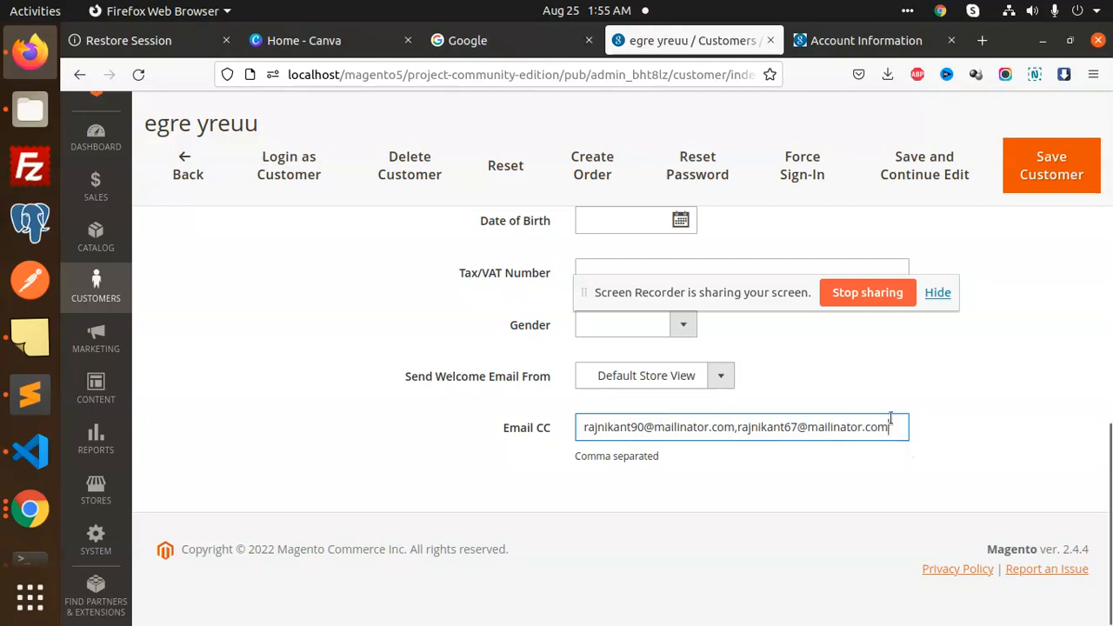
left_click(1027, 185)
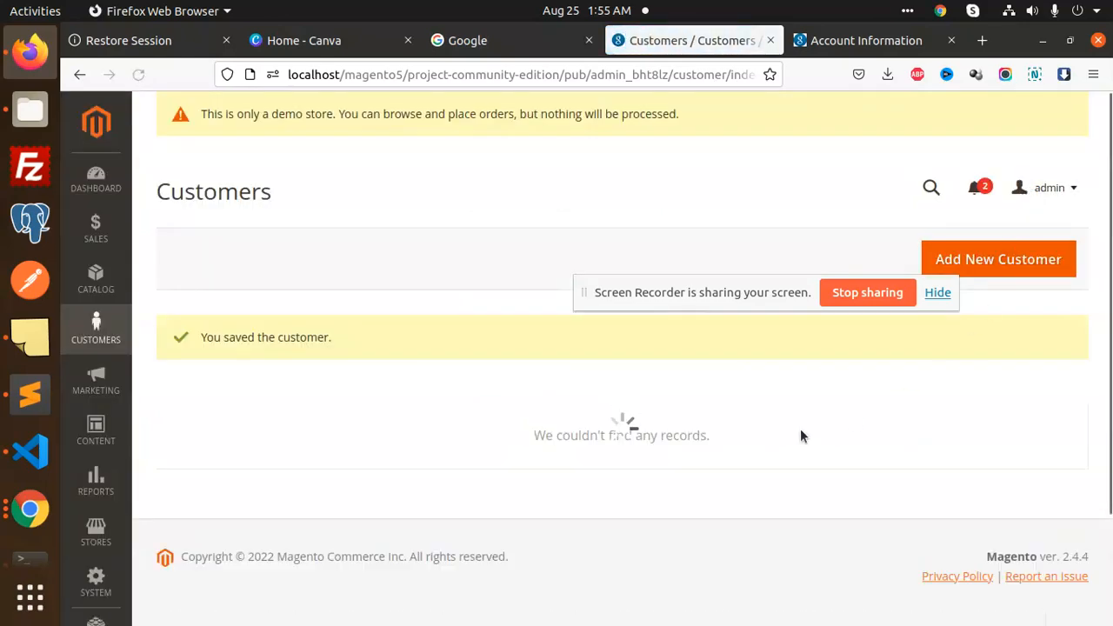
Open System > Cache Management in a new tab and flush the Magento cache
scroll(95, 530, "down", 5)
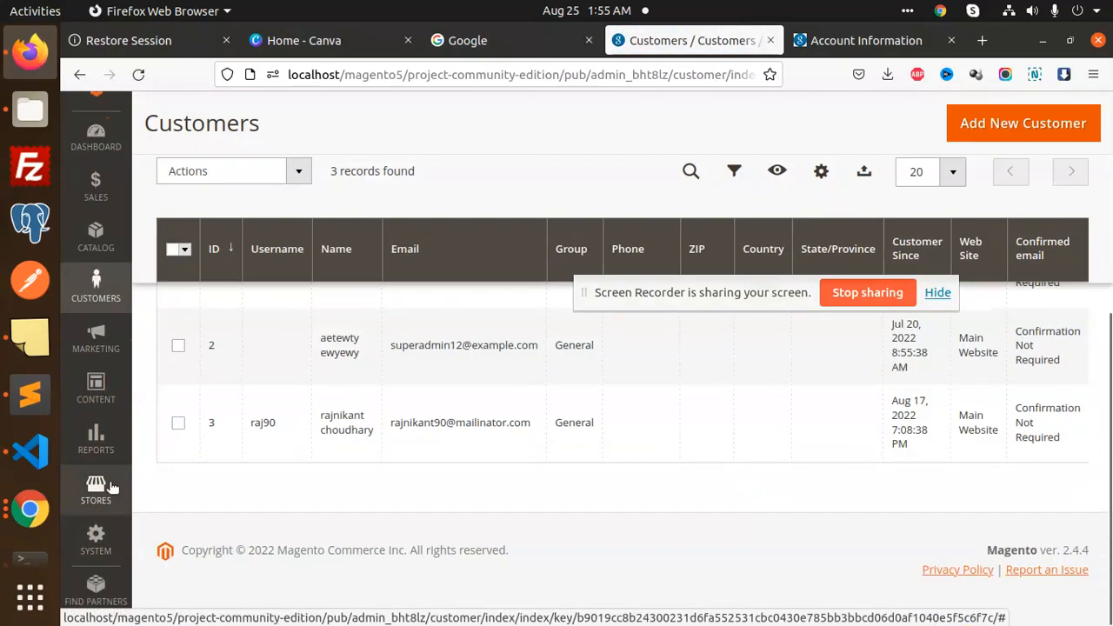
left_click(99, 507)
left_click(96, 540)
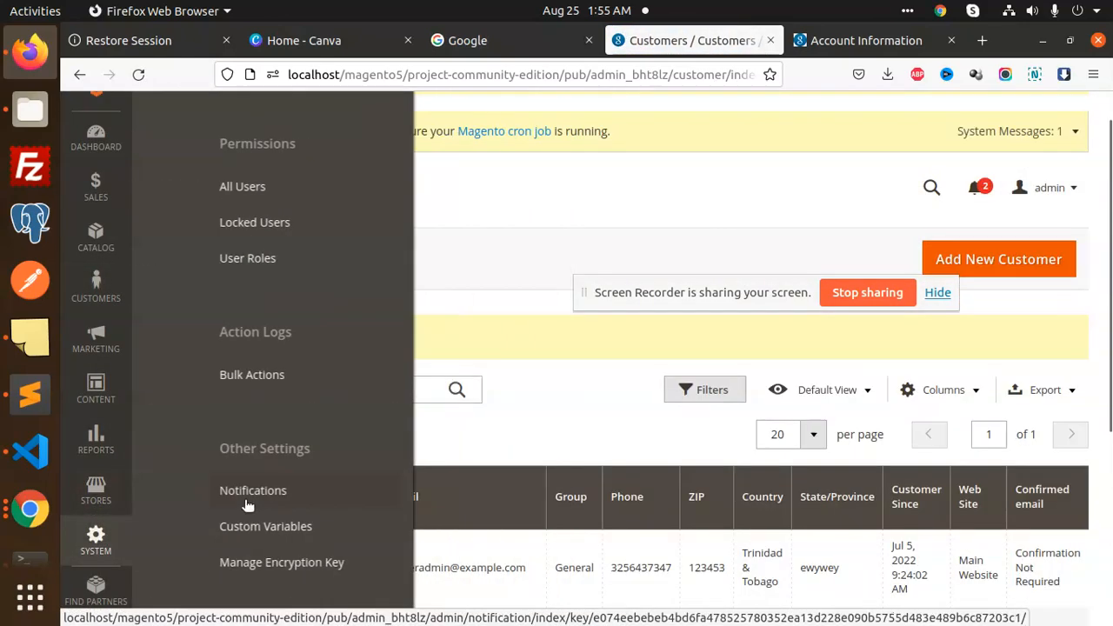
middle_click(180, 522)
left_click(739, 40)
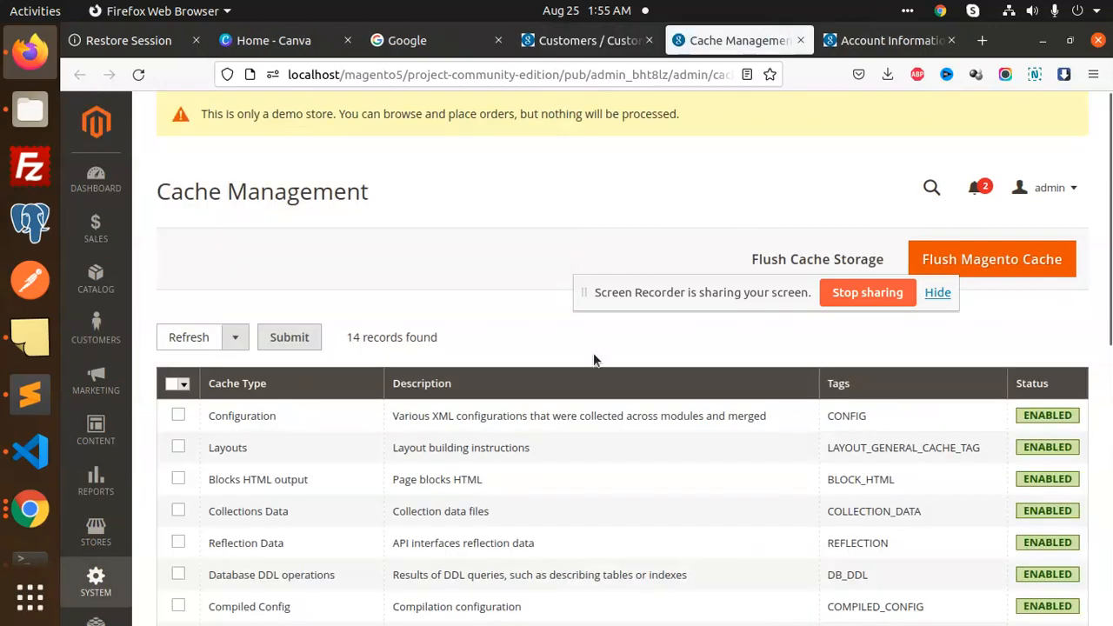
left_click(969, 295)
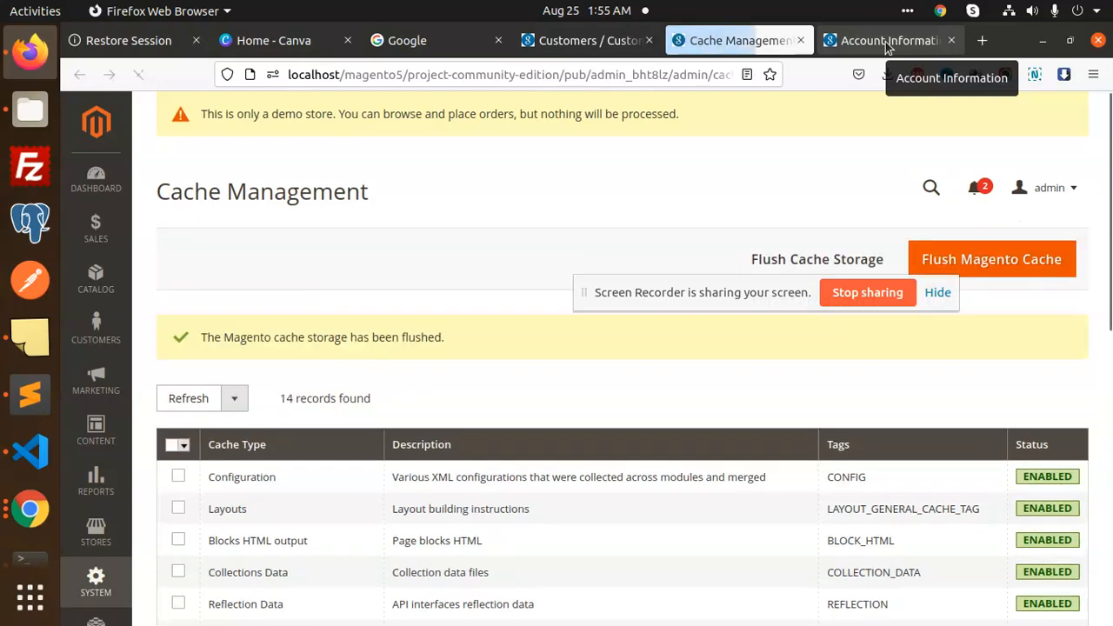
On the storefront, add the test one and test3 products to the cart
left_click(887, 41)
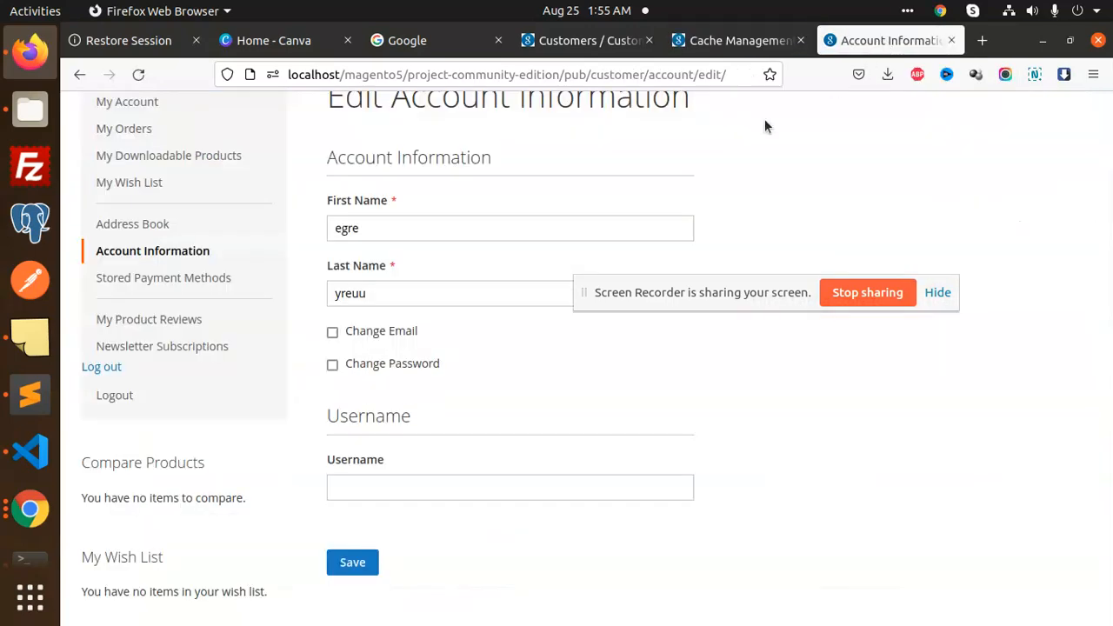
scroll(209, 256, "up", 4)
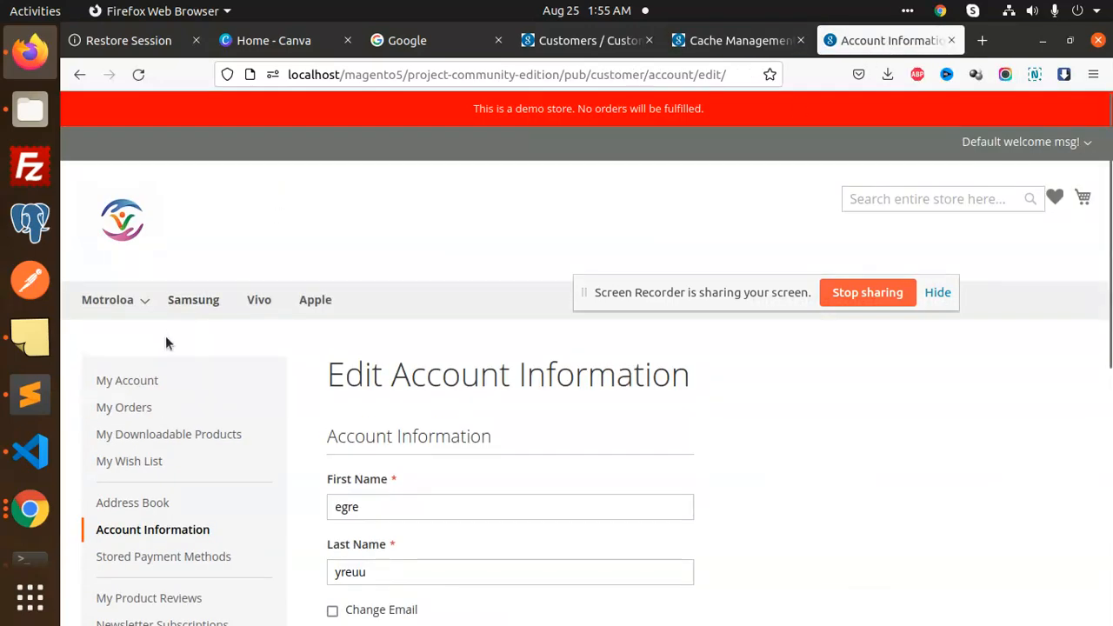
mouse_move(137, 304)
mouse_move(137, 337)
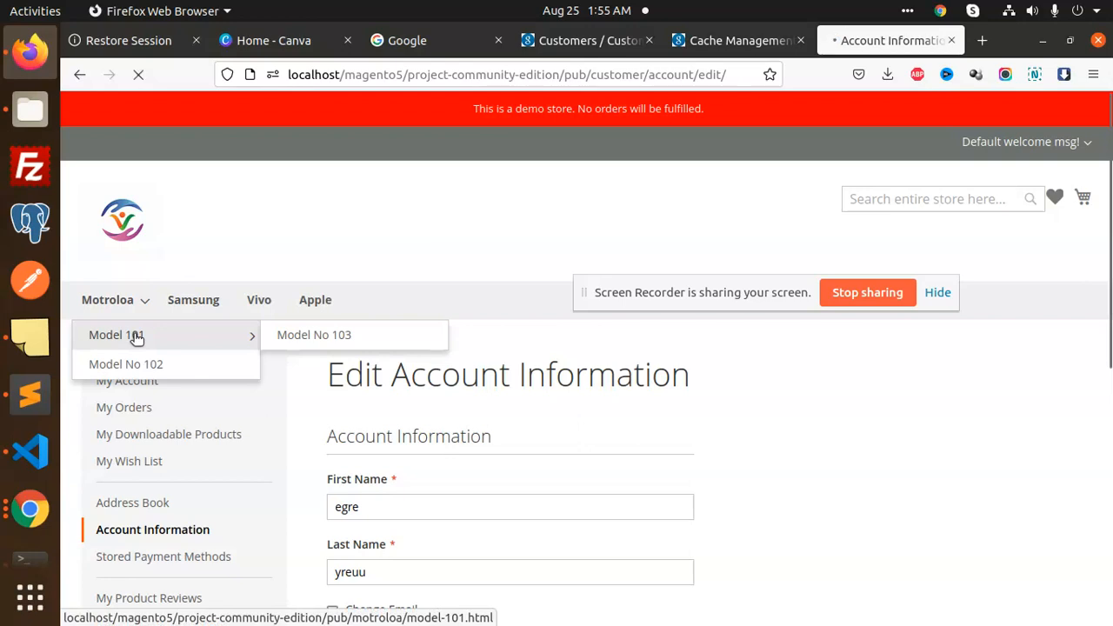
scroll(435, 363, "down", 5)
left_click(350, 520)
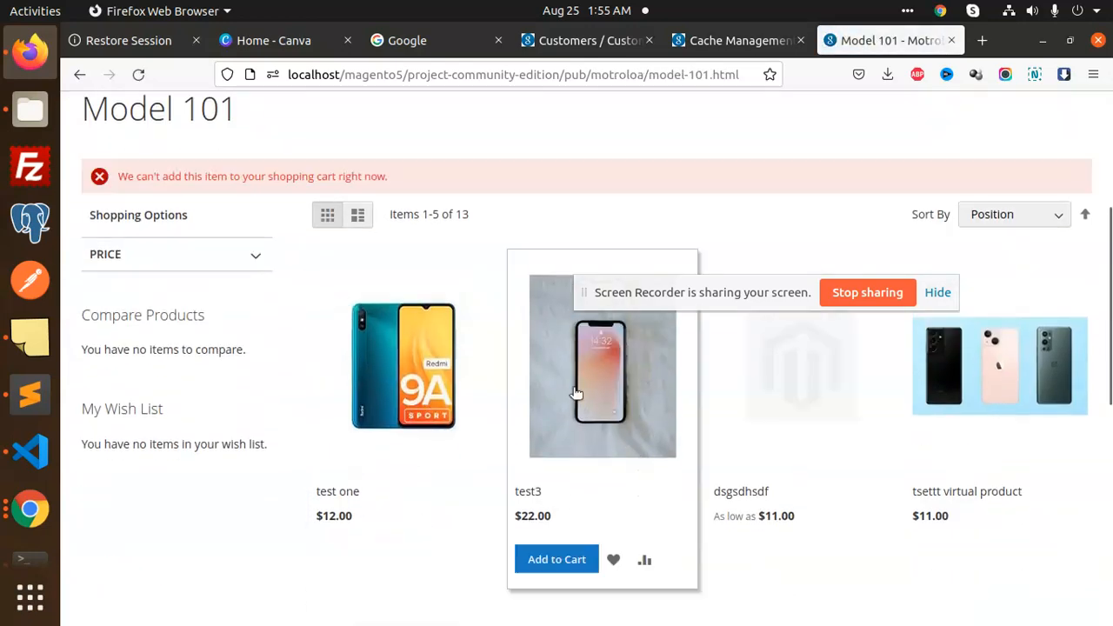
left_click(572, 561)
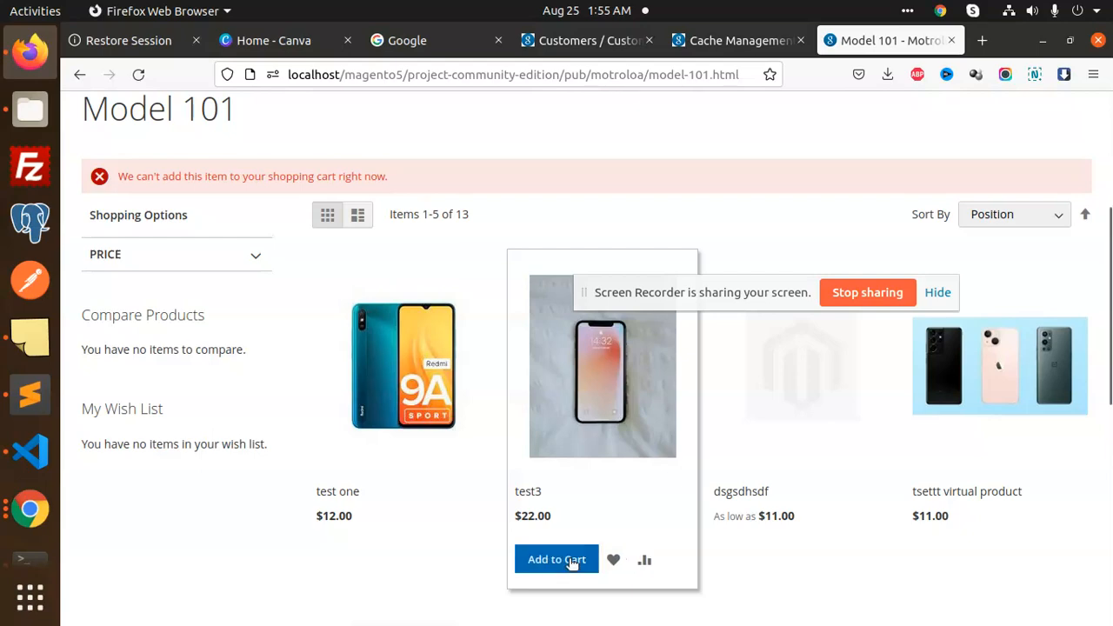
Open the Samsung category and add the testing one and tset2 products to the cart
scroll(633, 454, "up", 5)
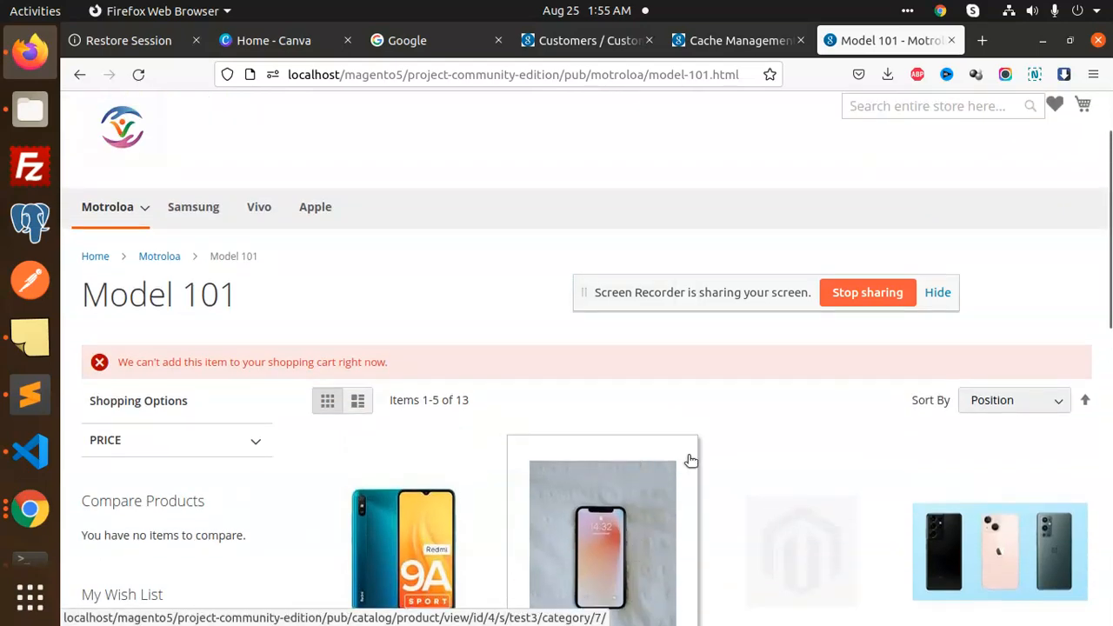
scroll(688, 455, "down", 5)
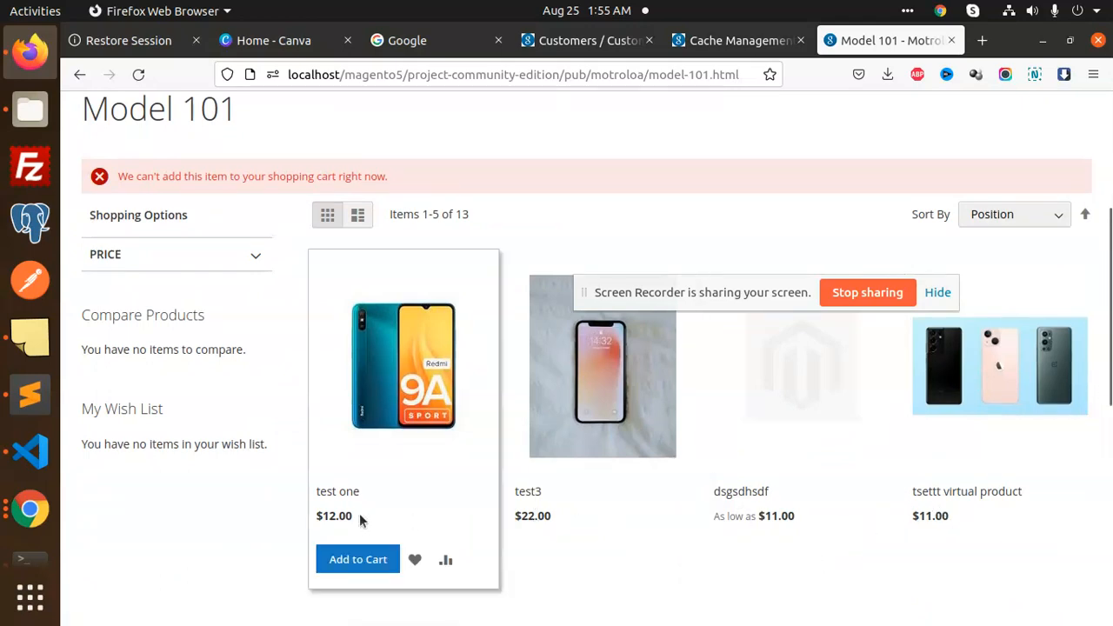
scroll(186, 159, "up", 4)
left_click(220, 210)
scroll(614, 385, "down", 8)
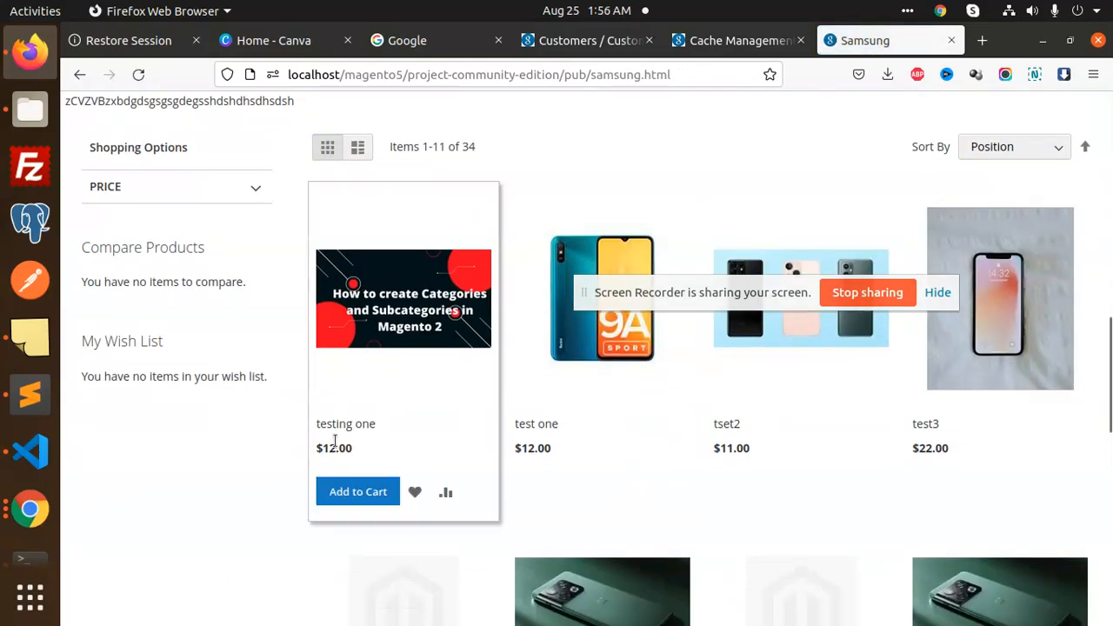
left_click(344, 489)
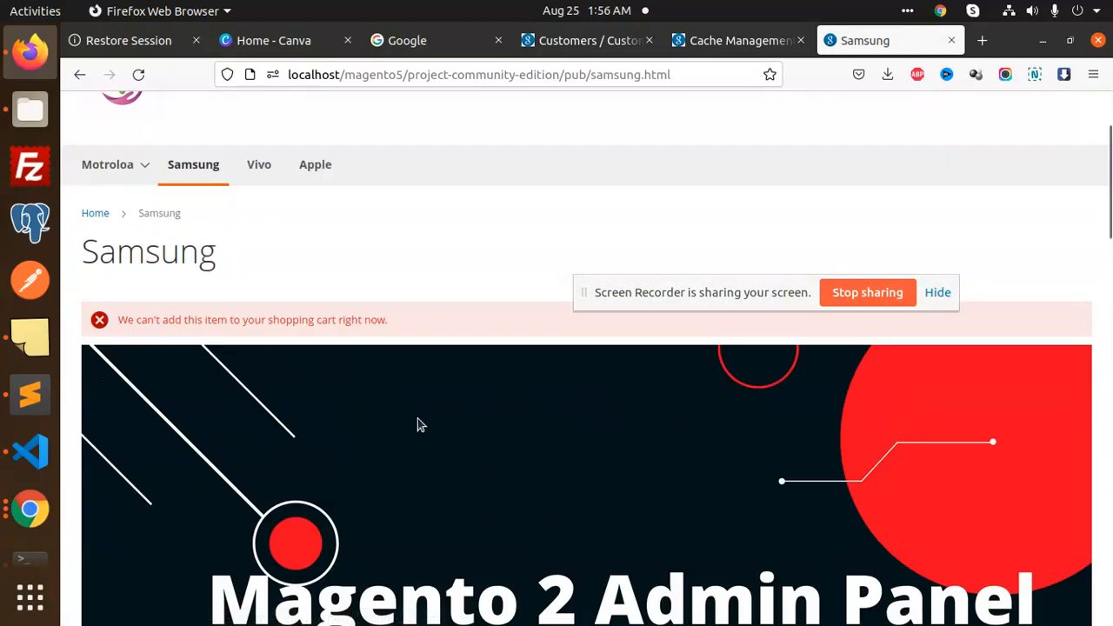
scroll(513, 387, "up", 3)
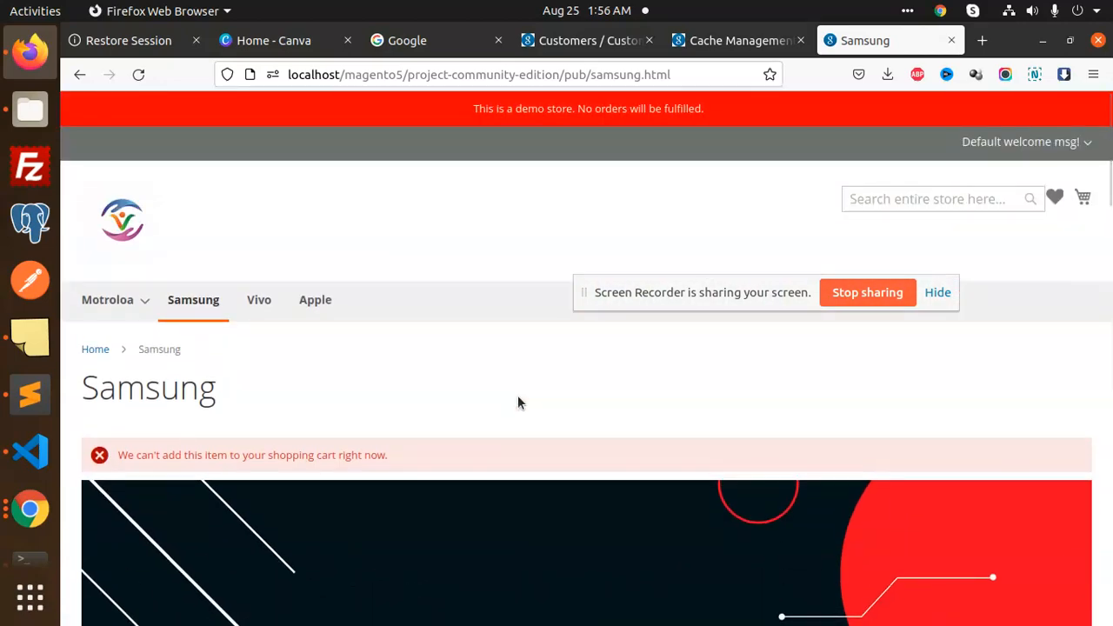
scroll(517, 402, "down", 15)
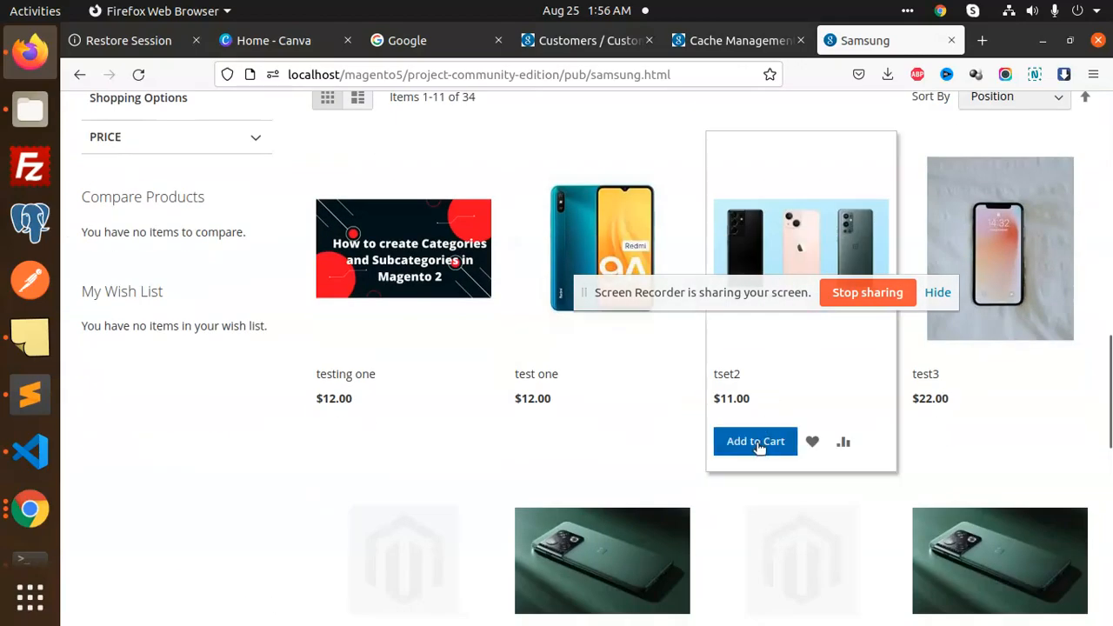
left_click(755, 442)
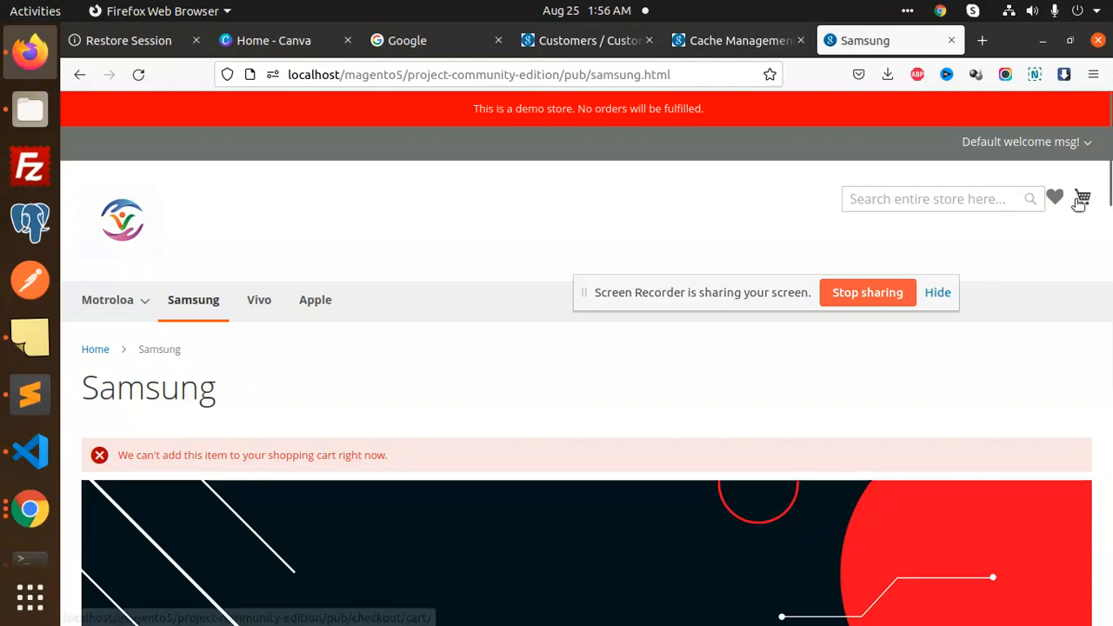
Review the shopping cart contents and browse to page 3 of Samsung products
left_click(1080, 200)
scroll(859, 386, "down", 10)
scroll(750, 475, "down", 12)
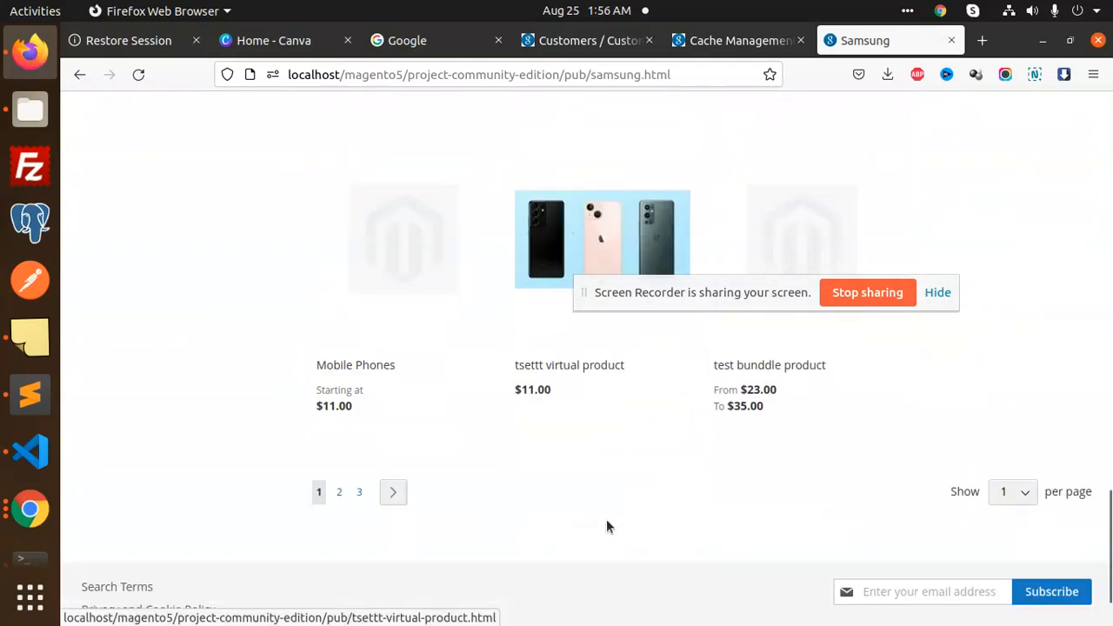
mouse_move(391, 405)
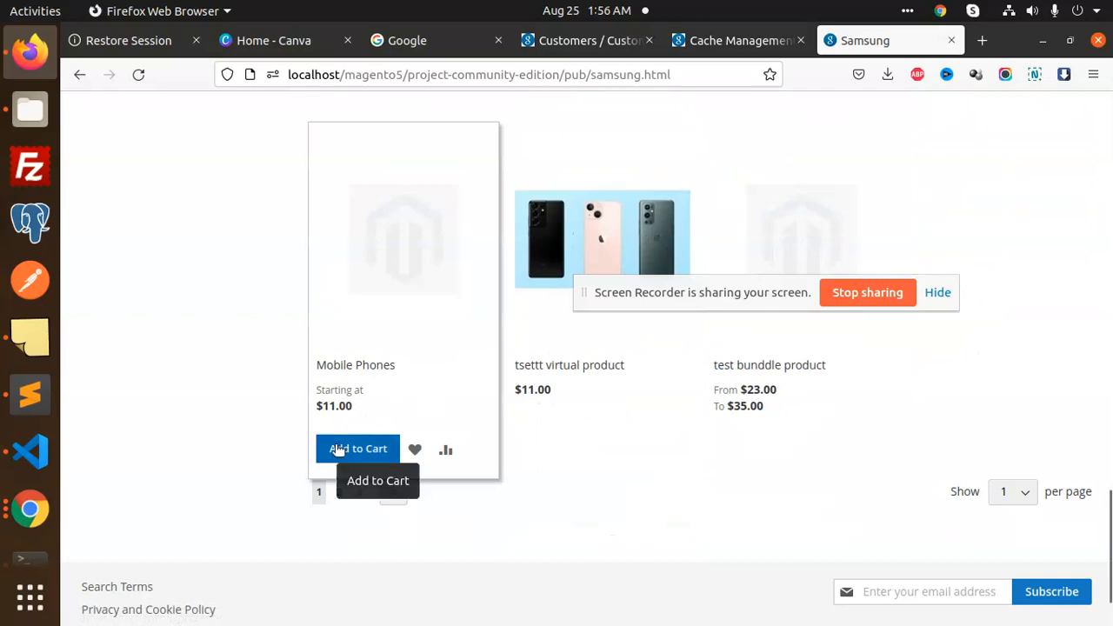
scroll(658, 430, "up", 5)
scroll(654, 432, "down", 2)
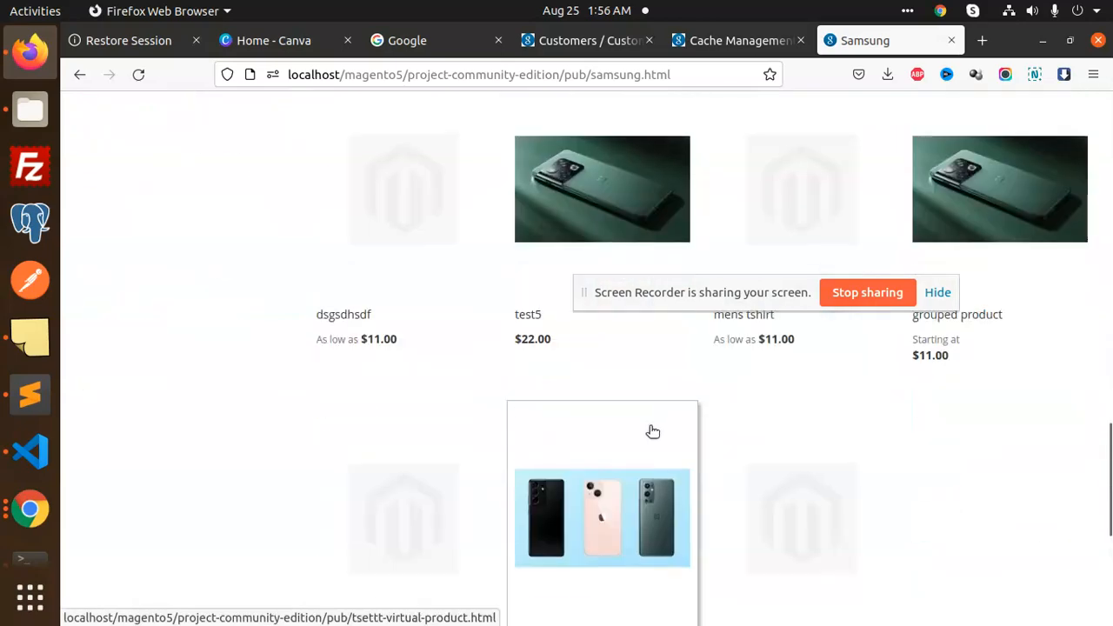
scroll(652, 431, "down", 5)
left_click(364, 401)
scroll(600, 447, "down", 10)
scroll(606, 423, "up", 8)
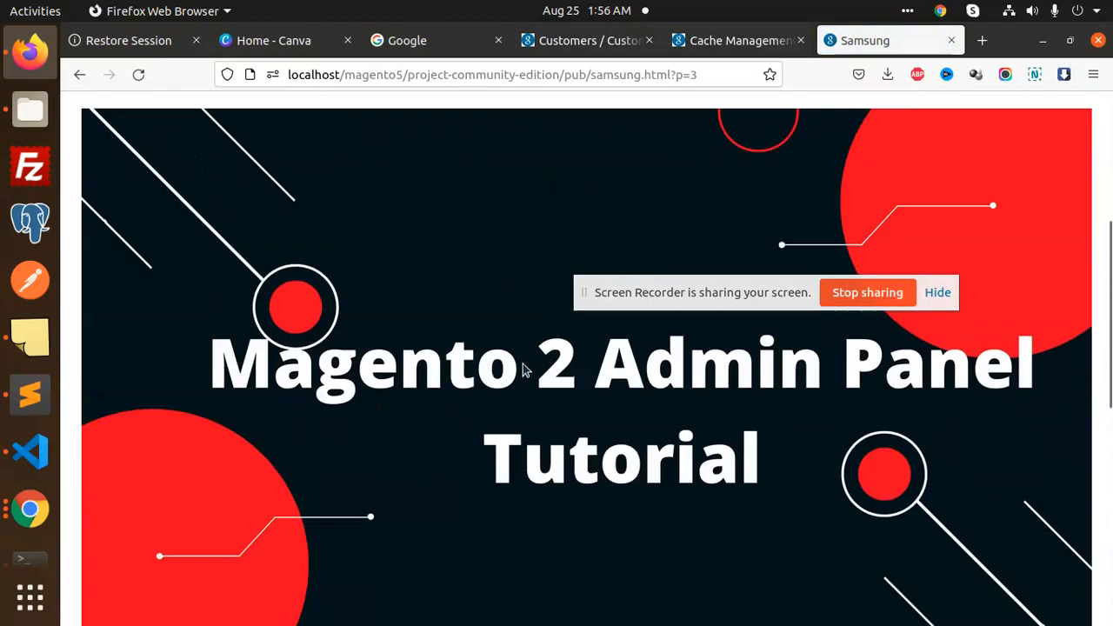
scroll(557, 310, "up", 4)
Open the Vivo category and try adding testing one, which returns a can't-add error
left_click(314, 302)
scroll(531, 366, "down", 1)
scroll(336, 280, "up", 1)
left_click(253, 305)
scroll(562, 368, "down", 3)
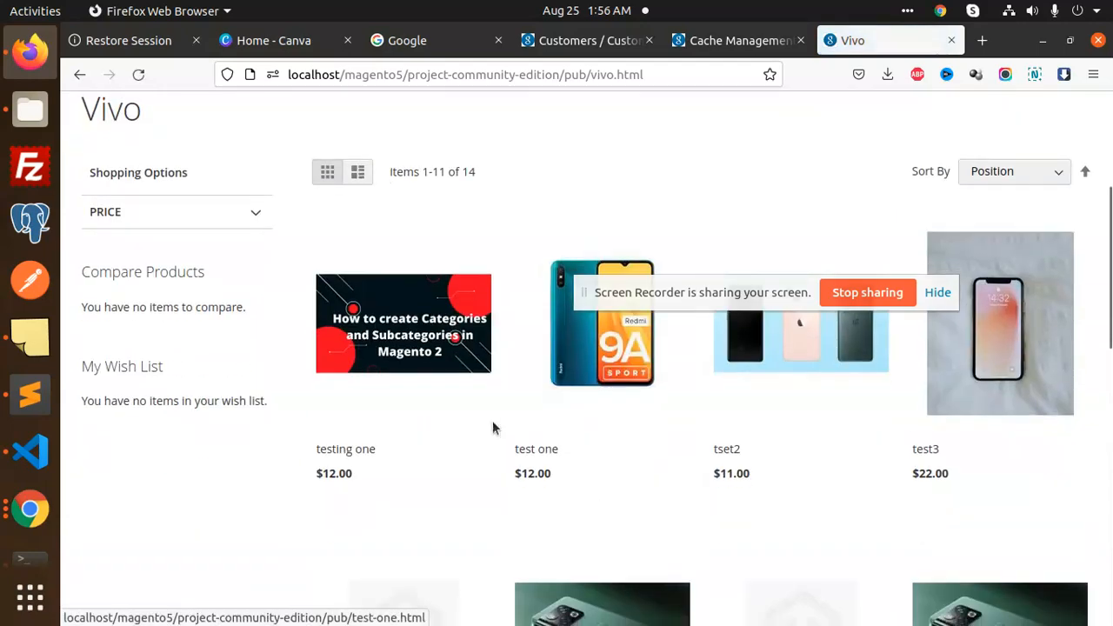
left_click(359, 515)
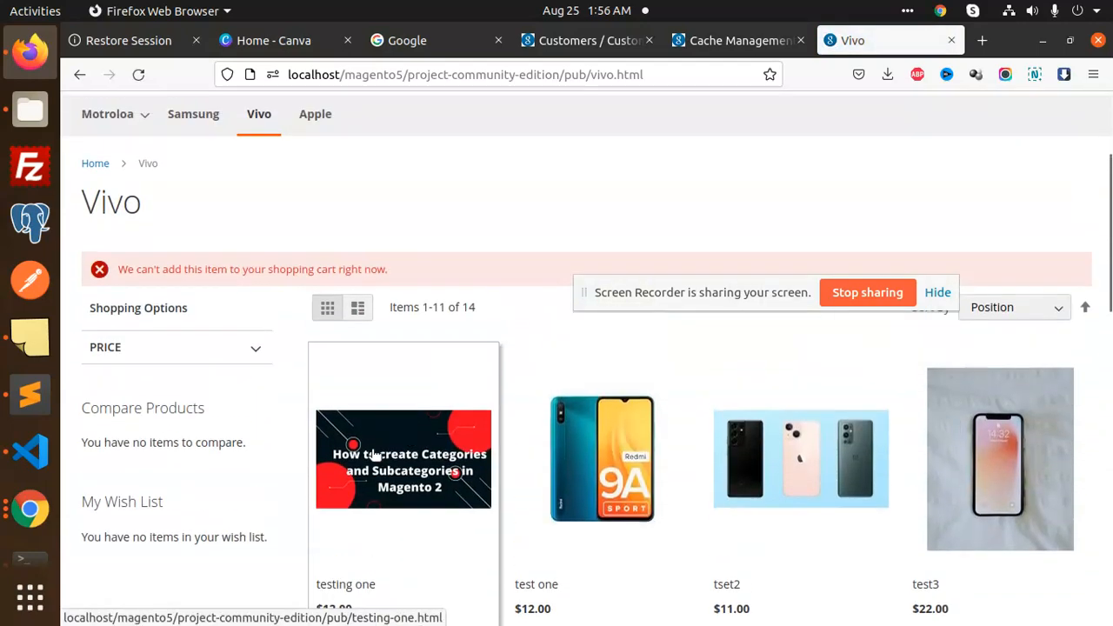
scroll(665, 375, "up", 1)
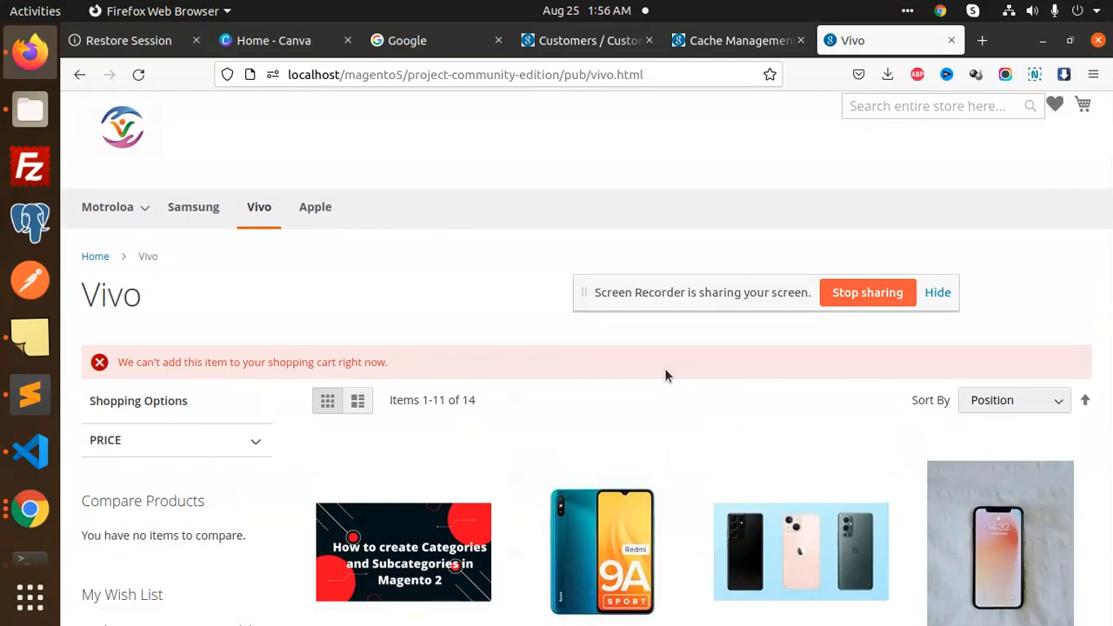
scroll(666, 370, "up", 1)
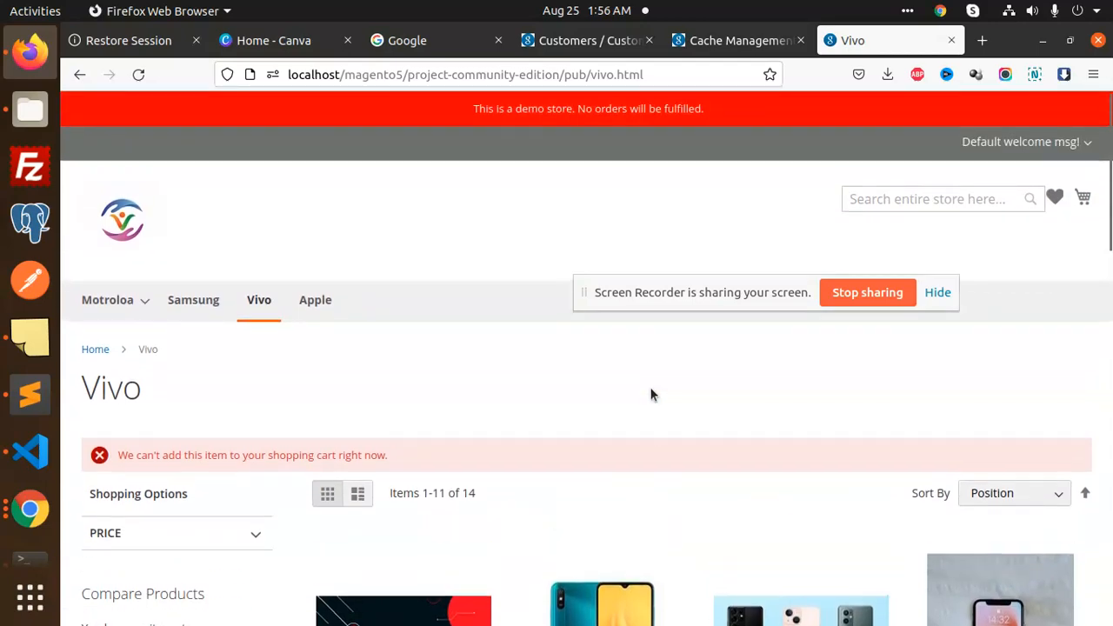
scroll(650, 395, "down", 3)
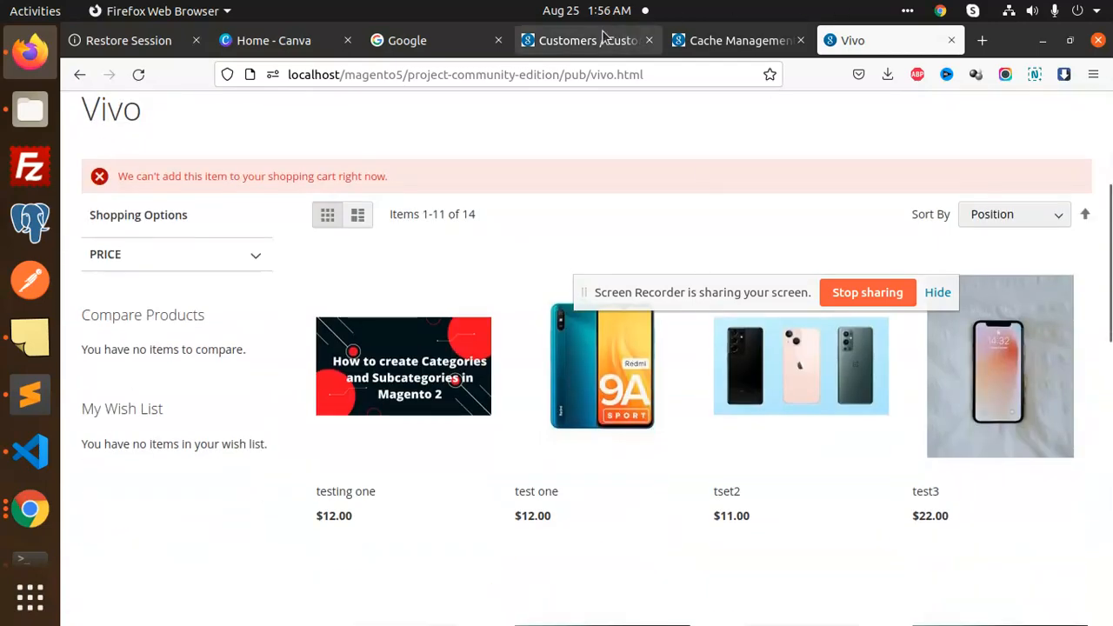
Go to Catalog > Products, review the 11-record grid, and begin a new product
left_click(724, 40)
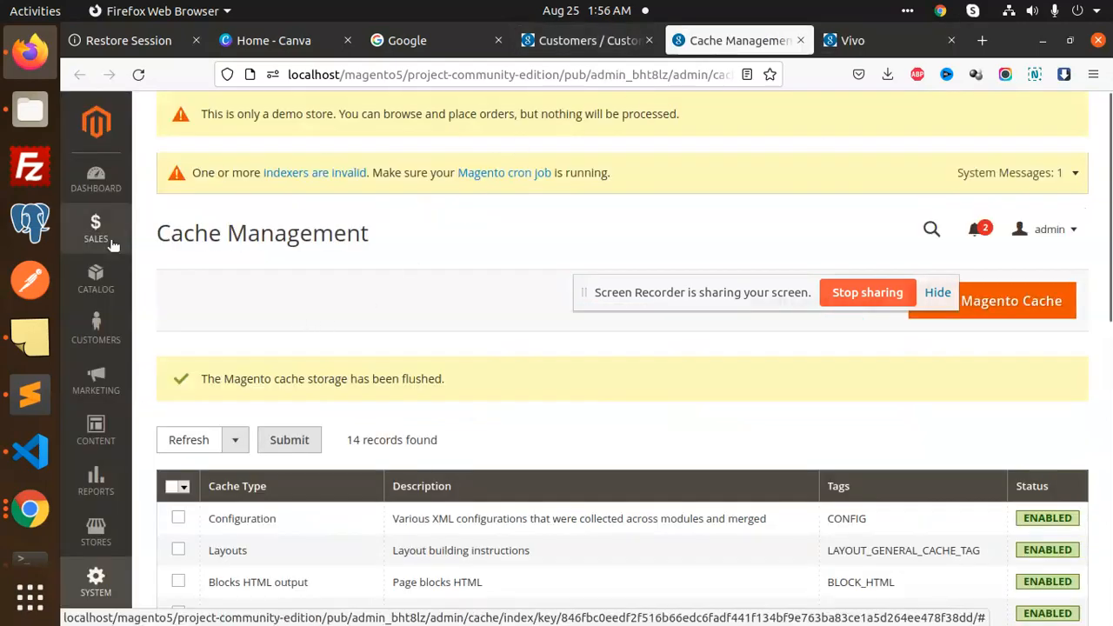
left_click(113, 269)
left_click(189, 186)
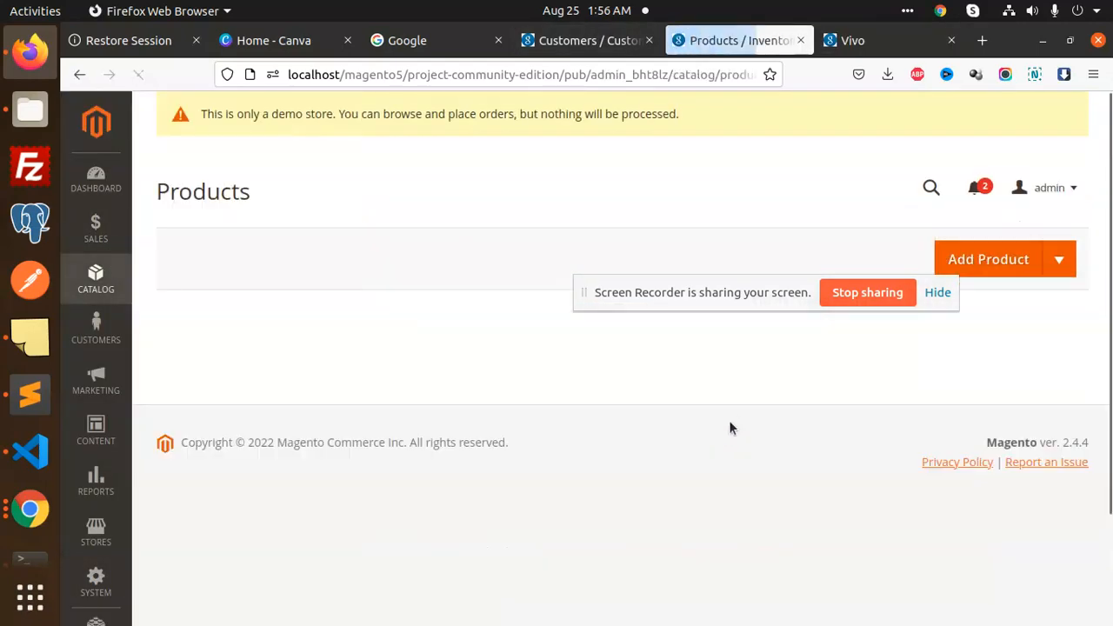
scroll(727, 406, "down", 1)
scroll(728, 406, "down", 2)
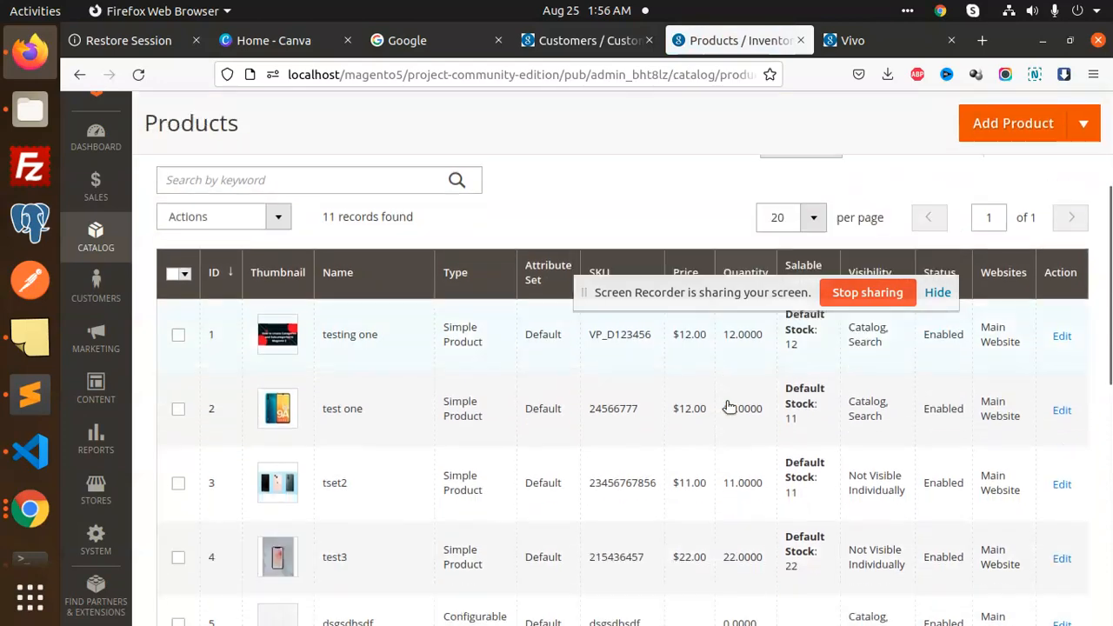
scroll(705, 457, "up", 1)
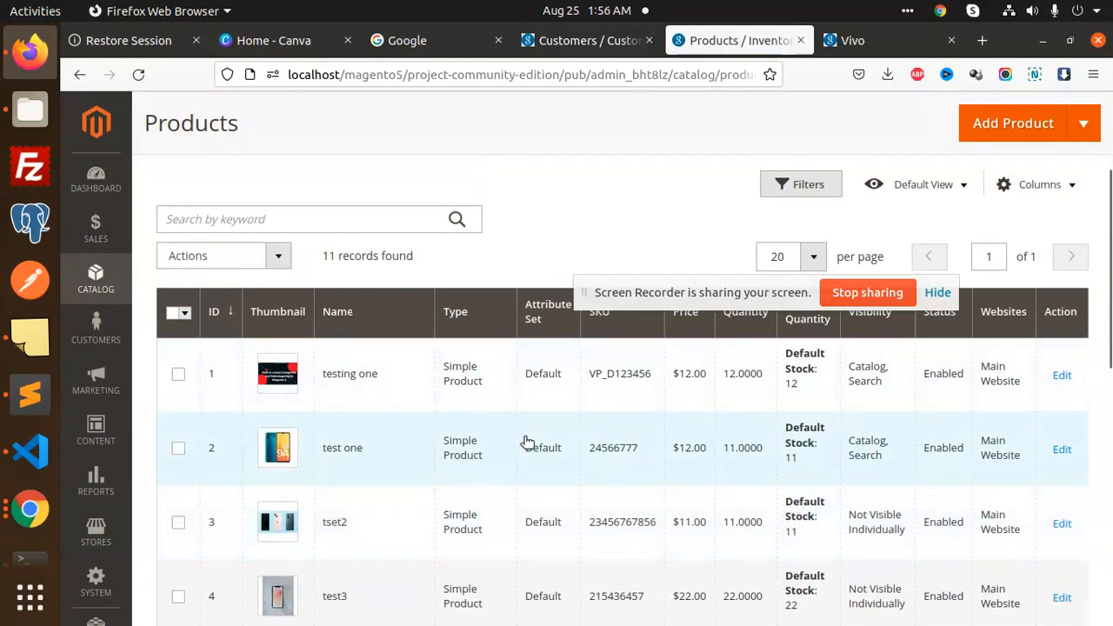
scroll(530, 452, "down", 7)
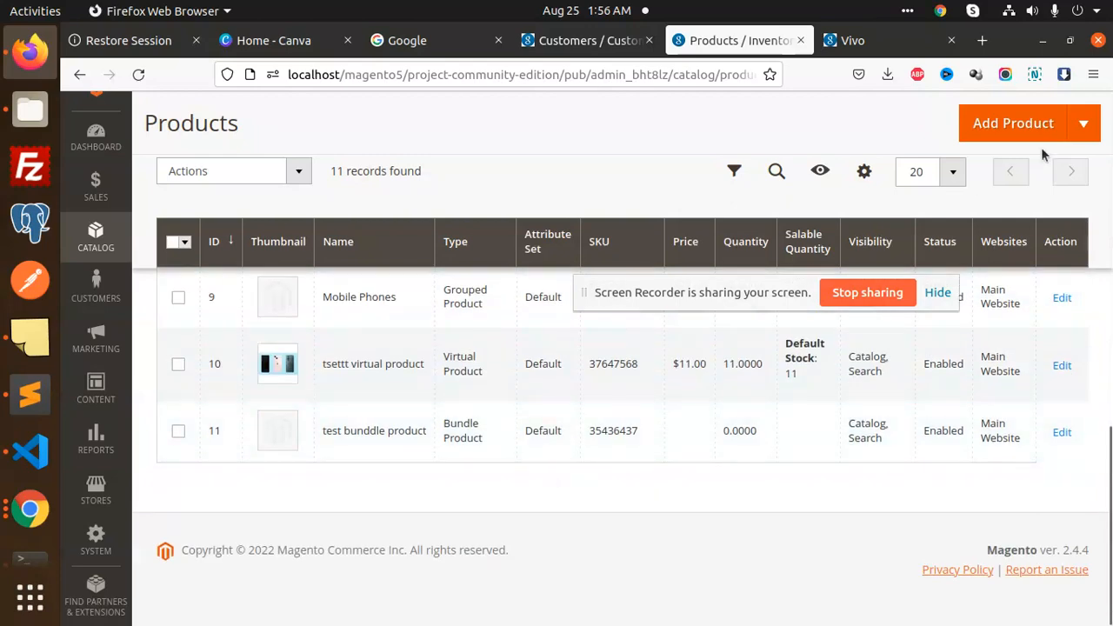
left_click(1026, 120)
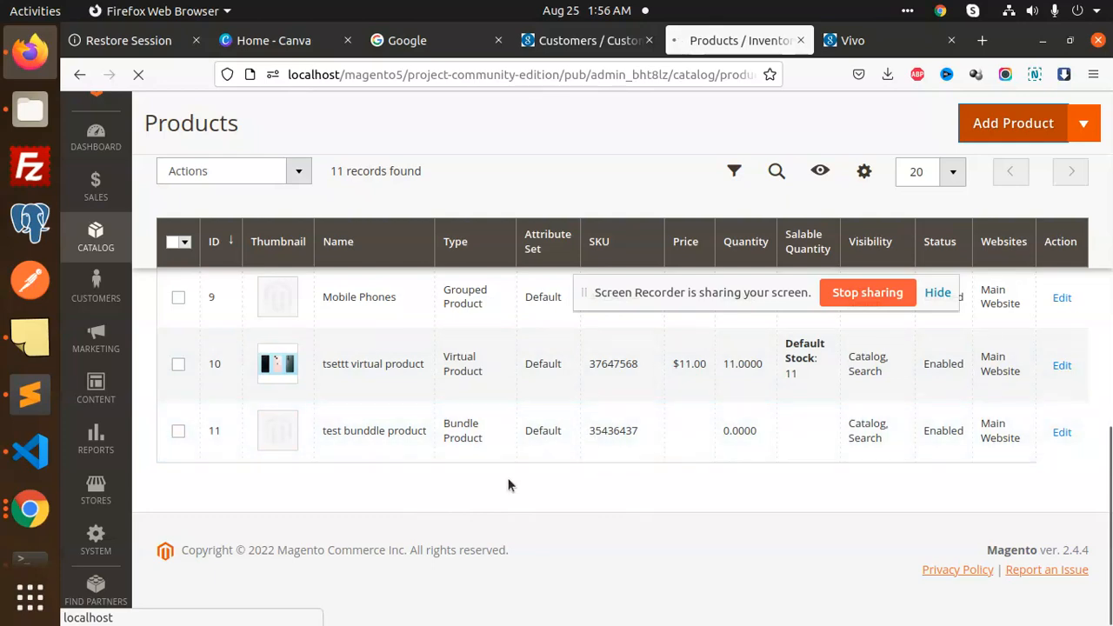
Enter the new product's name, price 12 and quantity 11
left_click(418, 495)
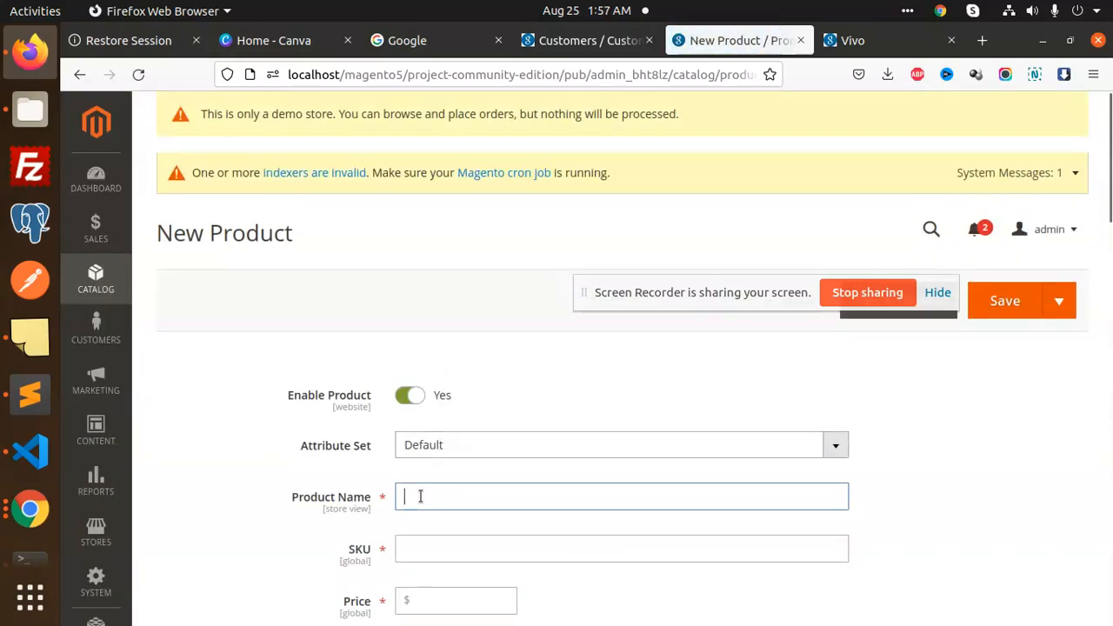
type("Jhgc")
double_click(433, 494)
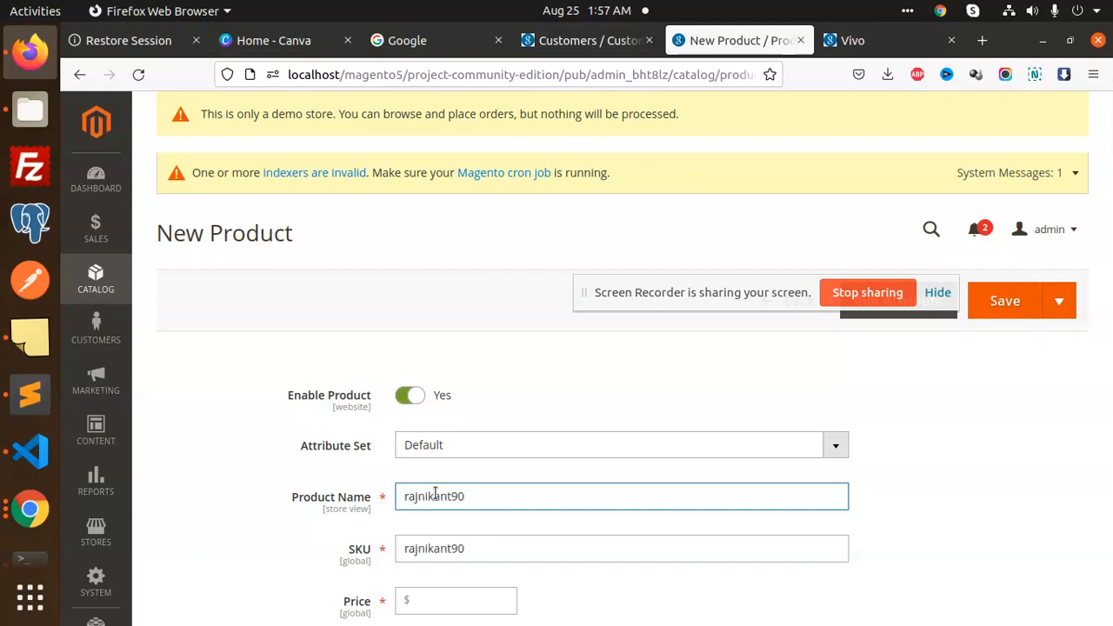
scroll(429, 522, "down", 4)
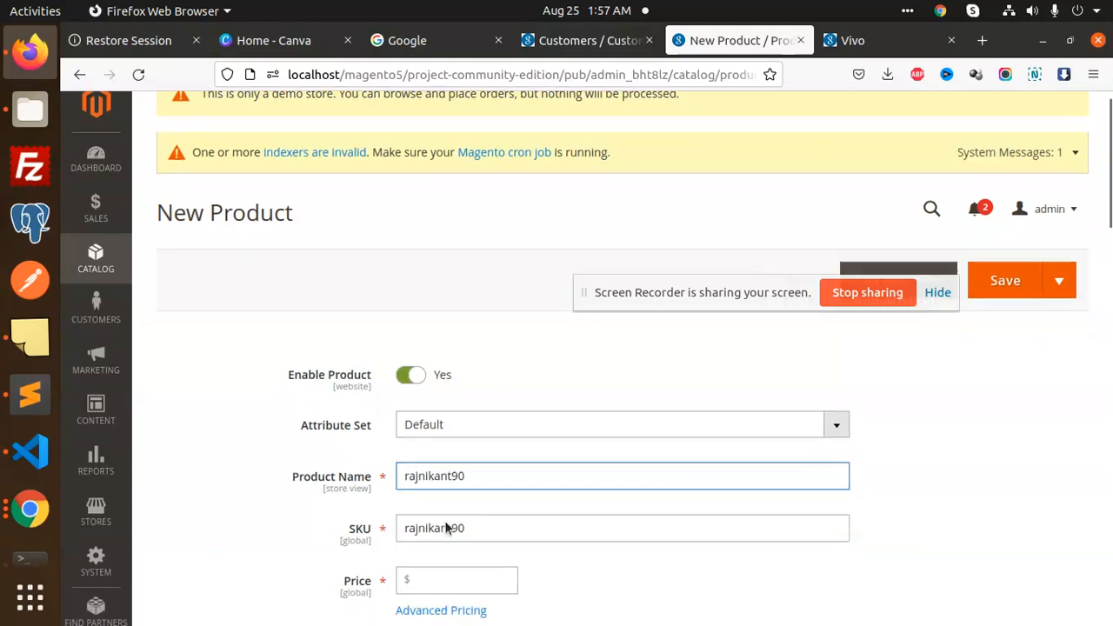
left_click(433, 416)
scroll(444, 511, "down", 4)
left_click(460, 355)
type("11")
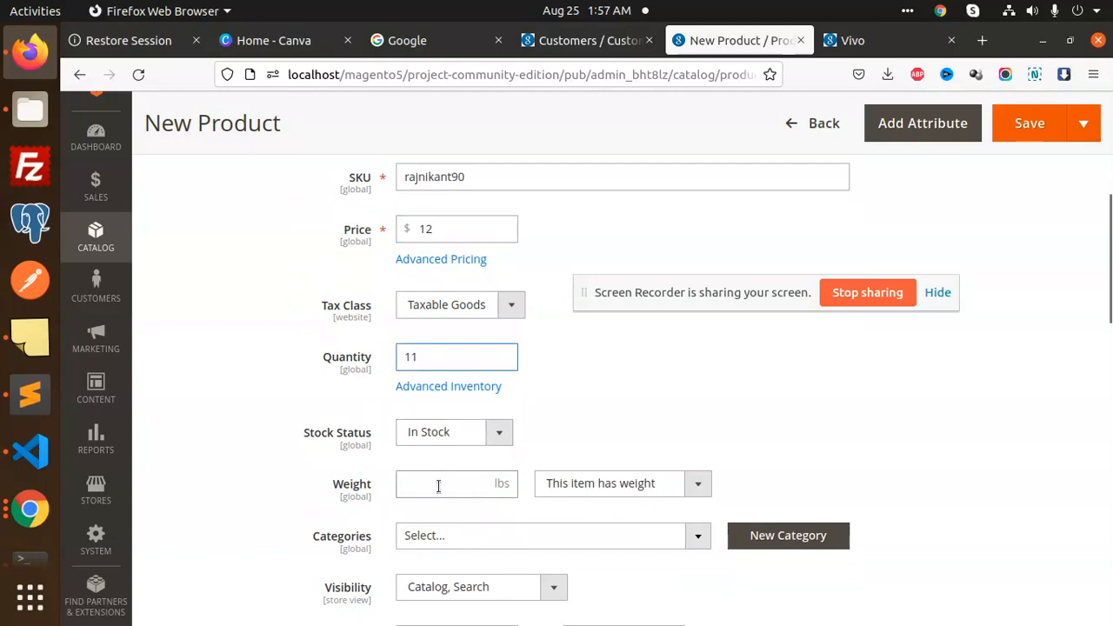
Assign the product to Default Category, Samsung, Vivo, Motroloa and Apple
scroll(483, 473, "down", 4)
left_click(499, 357)
left_click(461, 432)
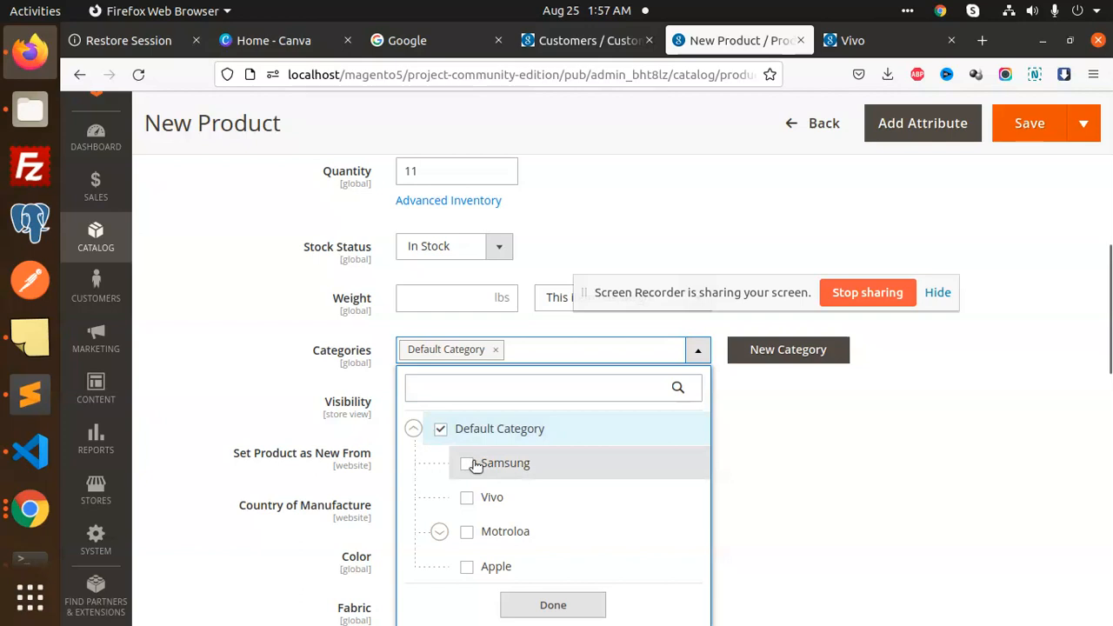
left_click(466, 463)
left_click(468, 496)
left_click(470, 531)
left_click(467, 591)
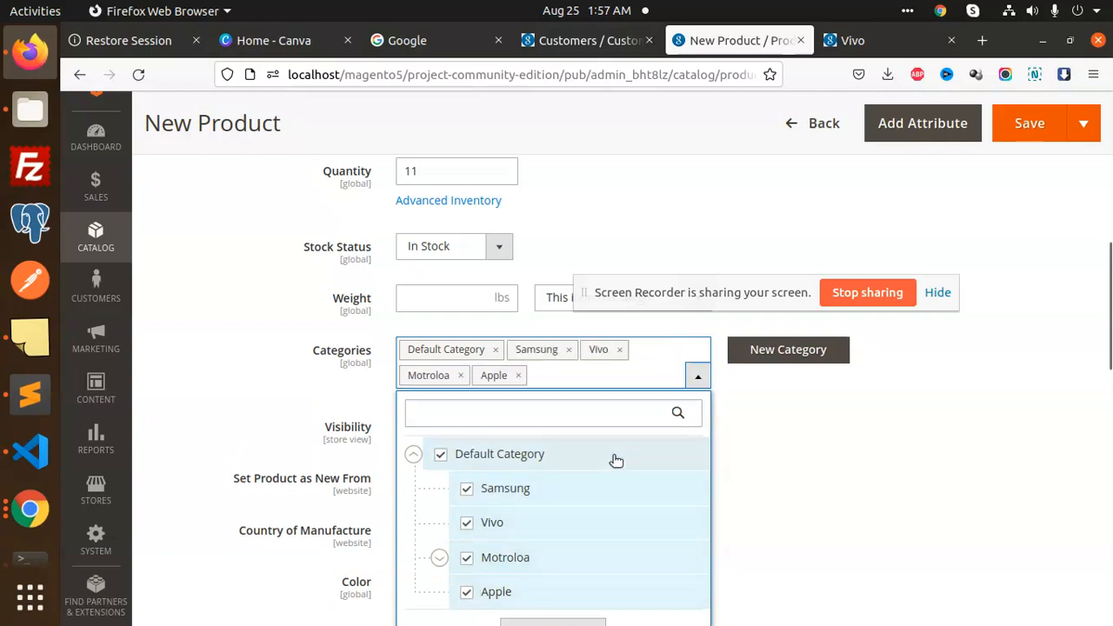
scroll(591, 452, "down", 5)
left_click(569, 380)
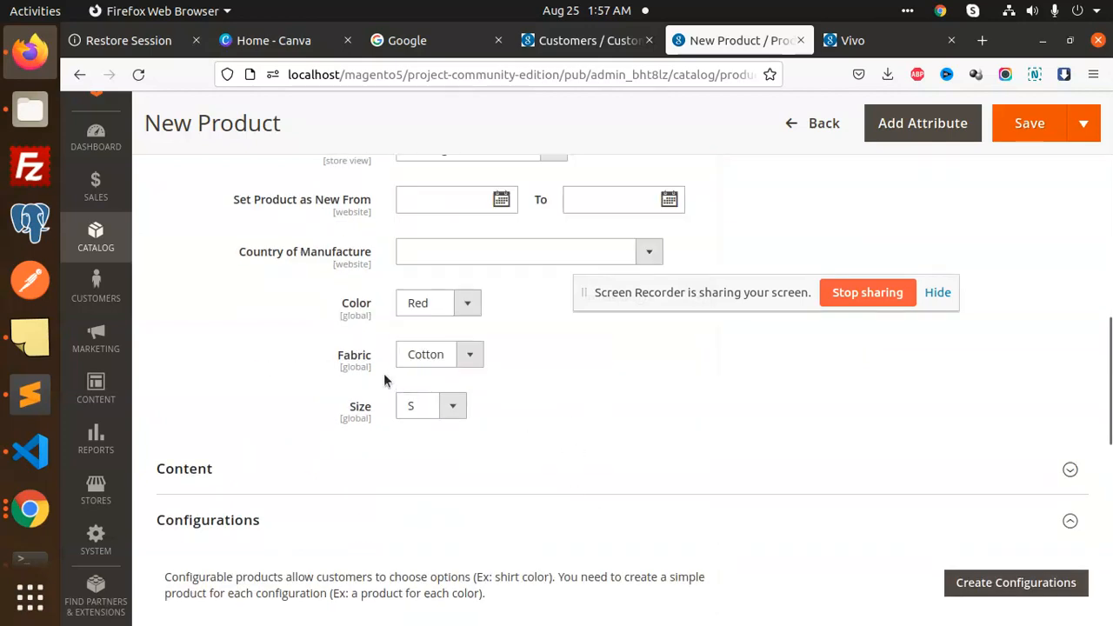
Save the new product, which fails with a missing-class error
scroll(449, 420, "down", 5)
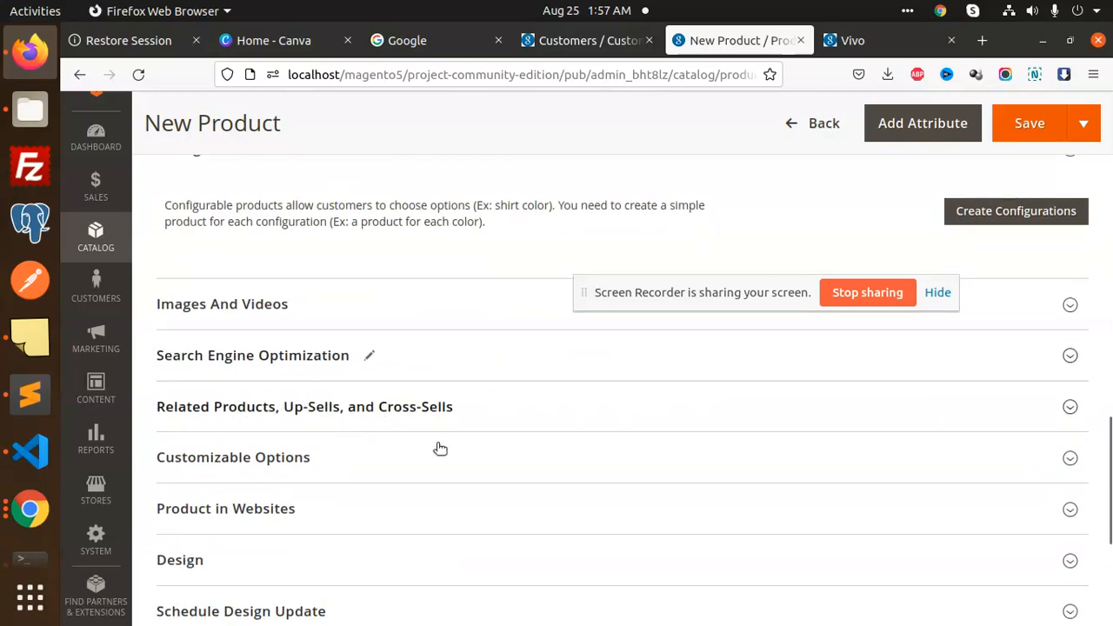
left_click(1030, 133)
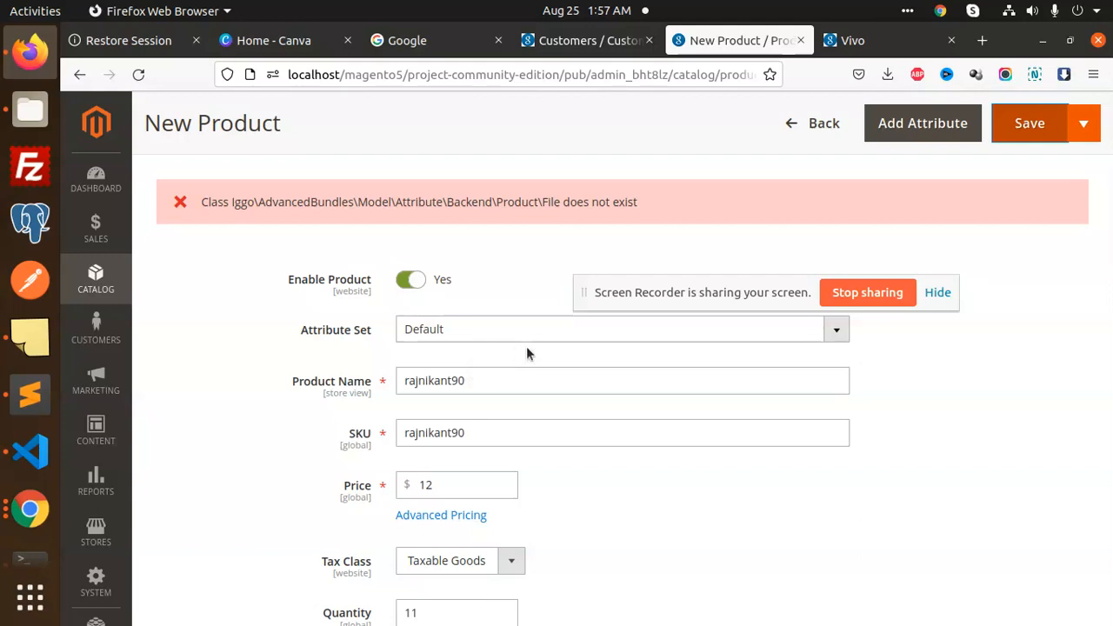
scroll(526, 346, "down", 2)
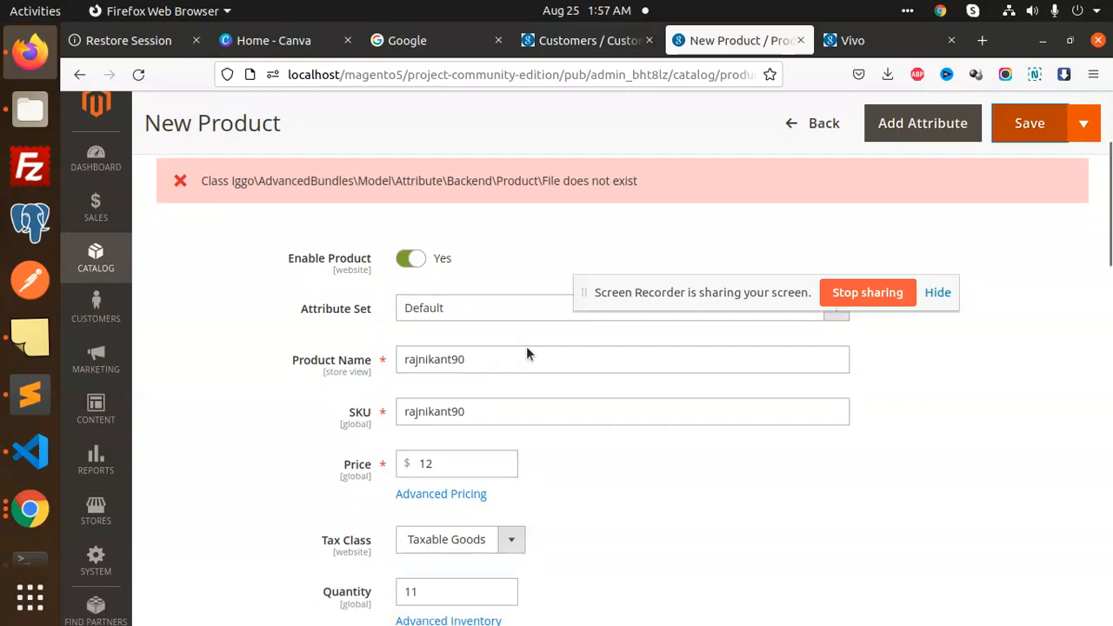
scroll(526, 346, "up", 2)
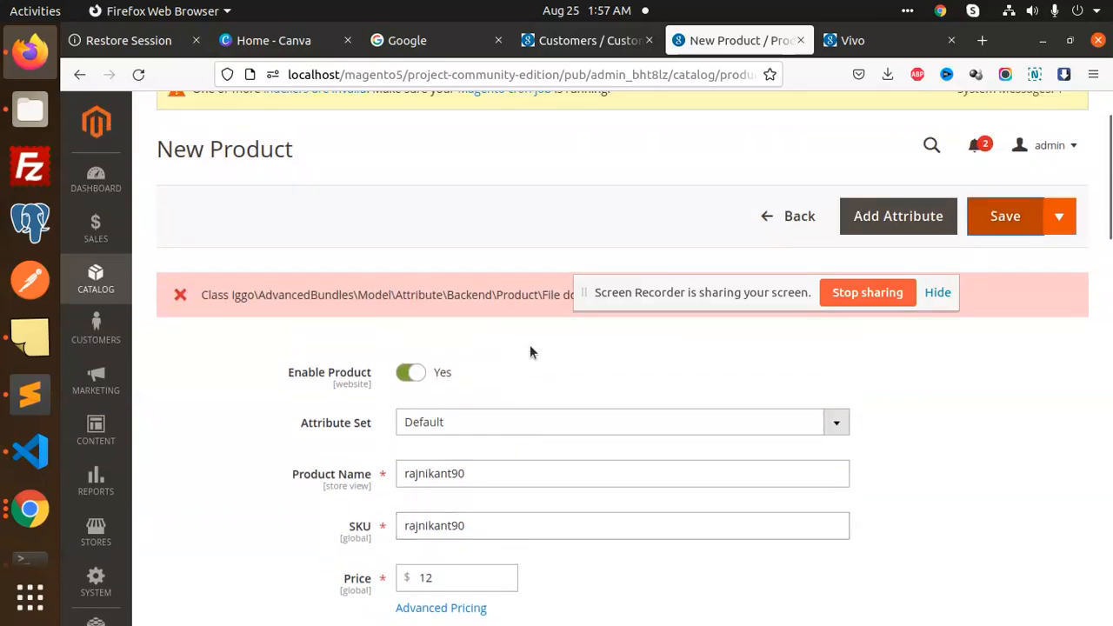
scroll(529, 345, "down", 7)
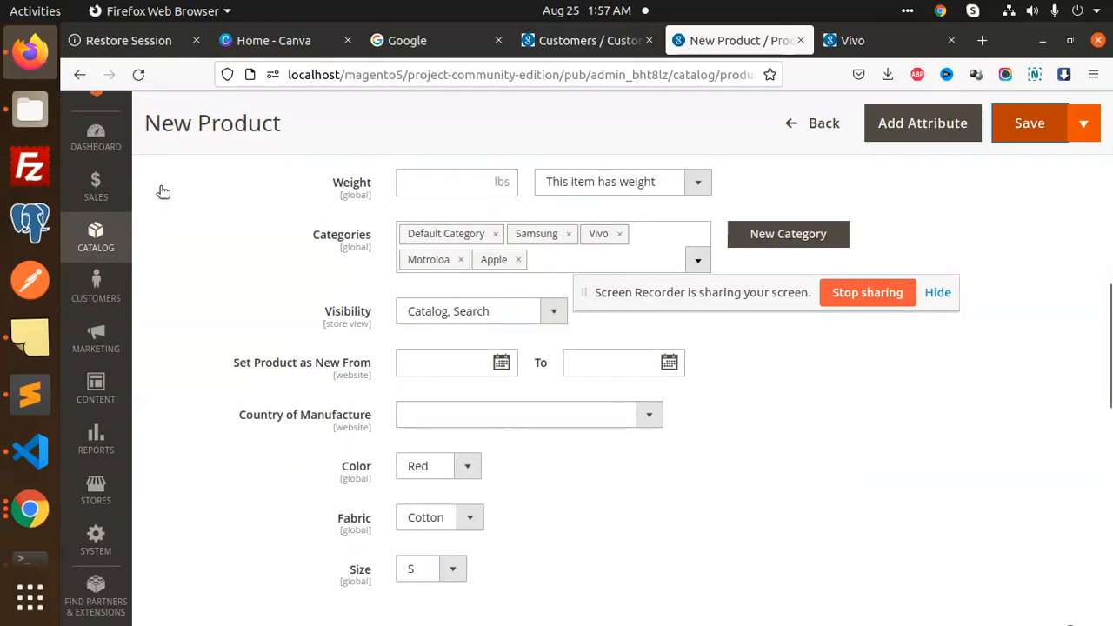
left_click(30, 110)
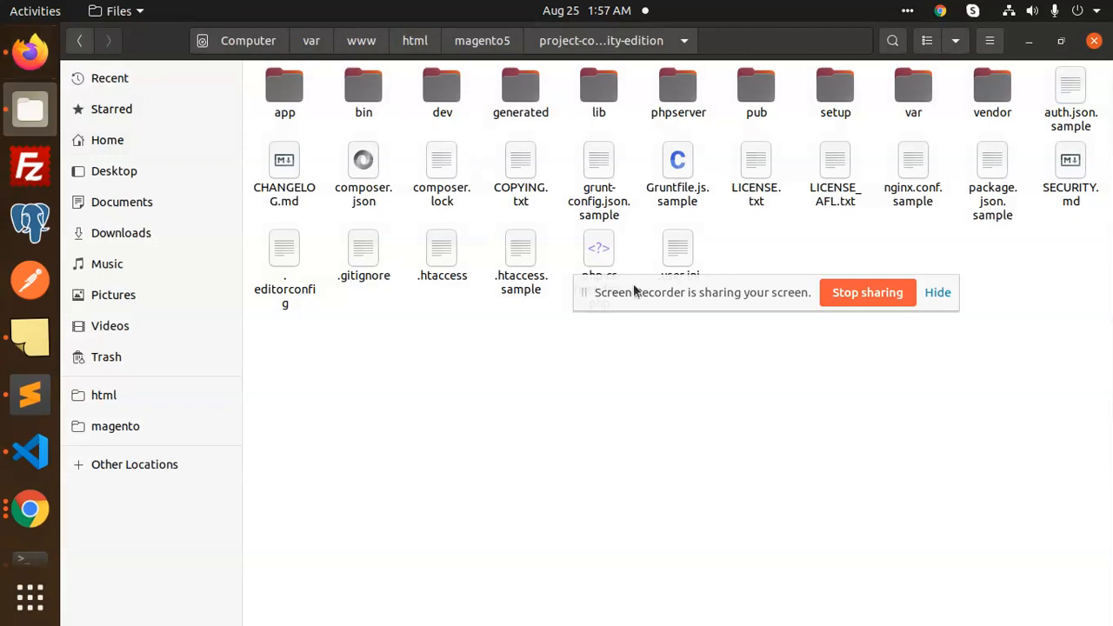
Bring forward the Terminal showing var, generated and pub/static set to 0777 for newm2
left_click(30, 509)
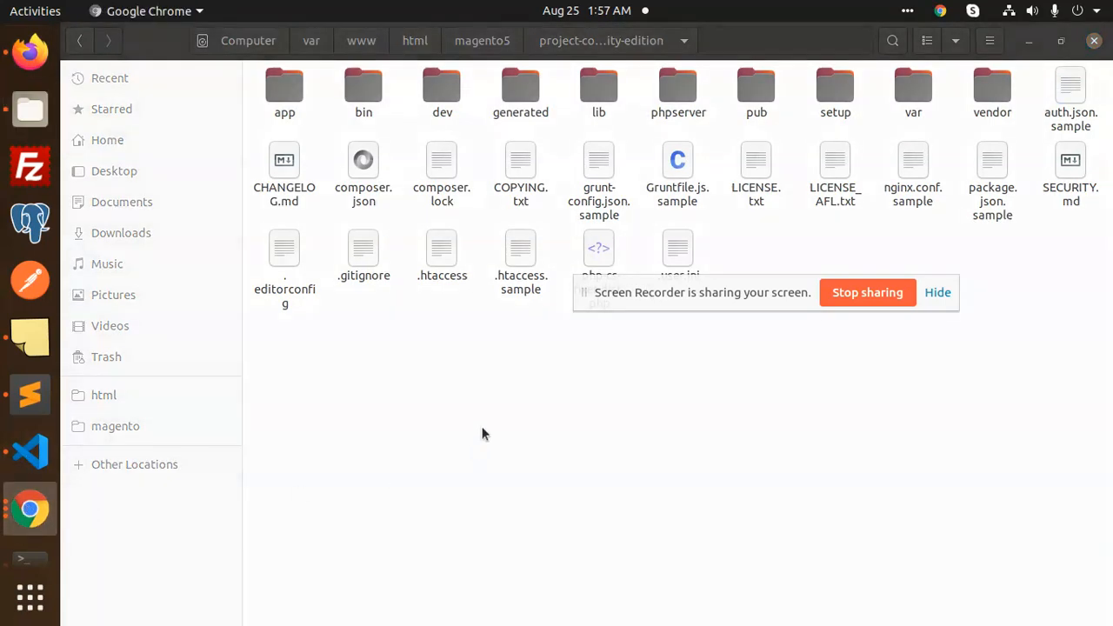
left_click(50, 513)
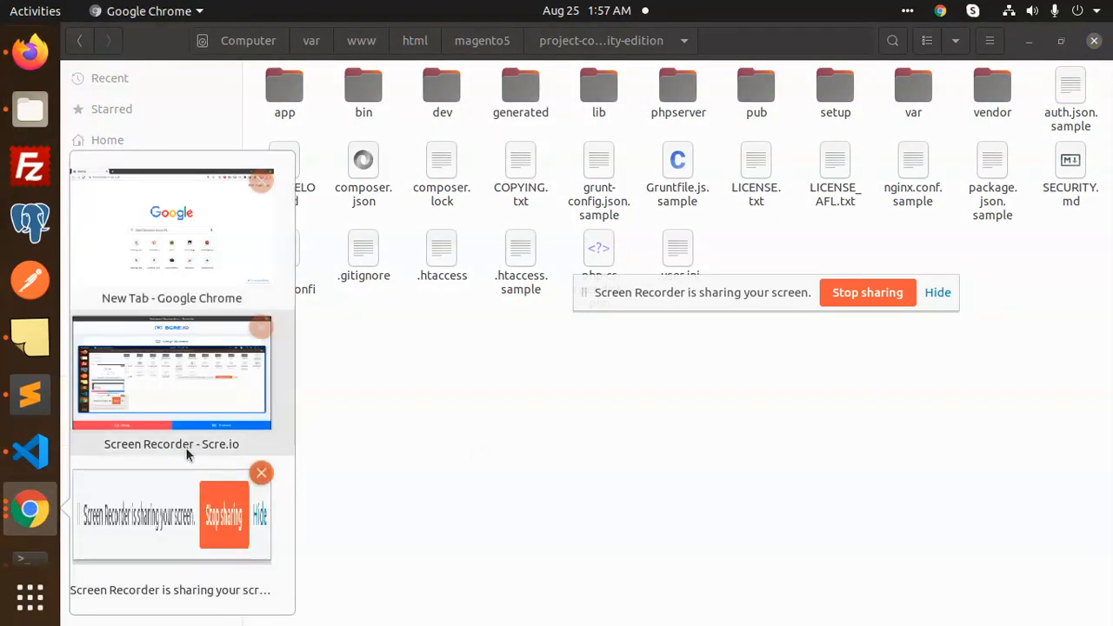
left_click(169, 370)
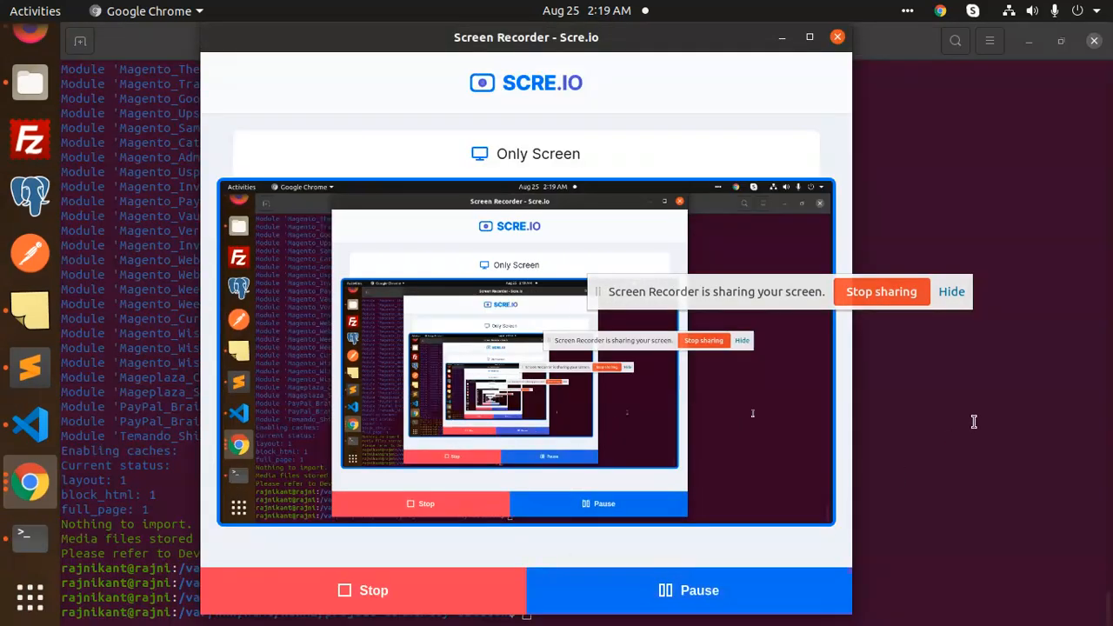
left_click(974, 421)
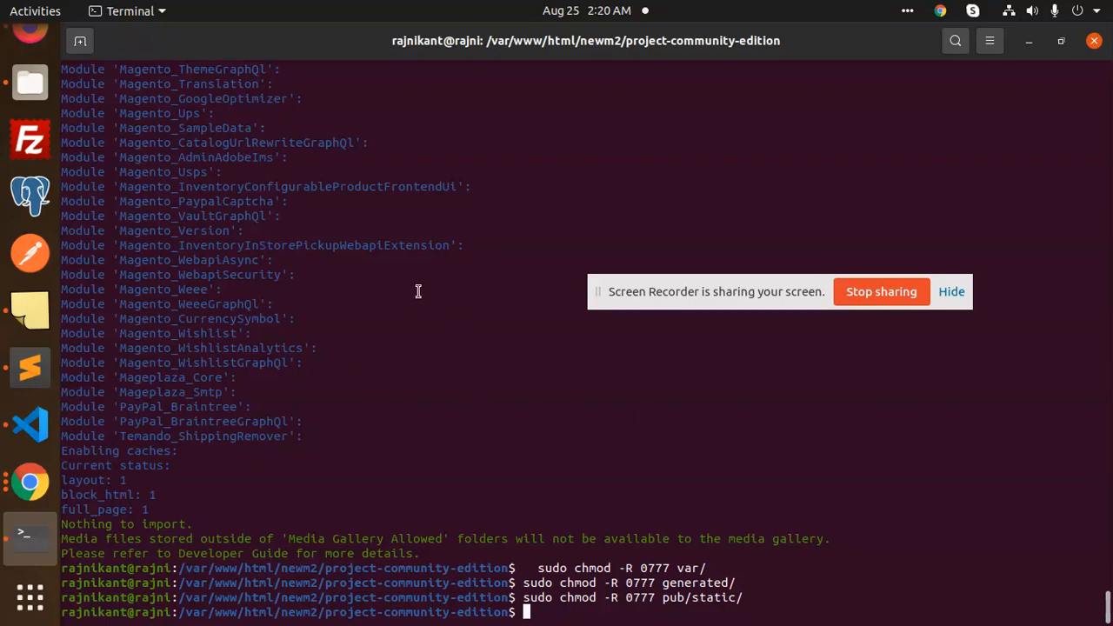
Select the Rajnikant vendor folder in magento5's project-community-edition/app/code
left_click(30, 83)
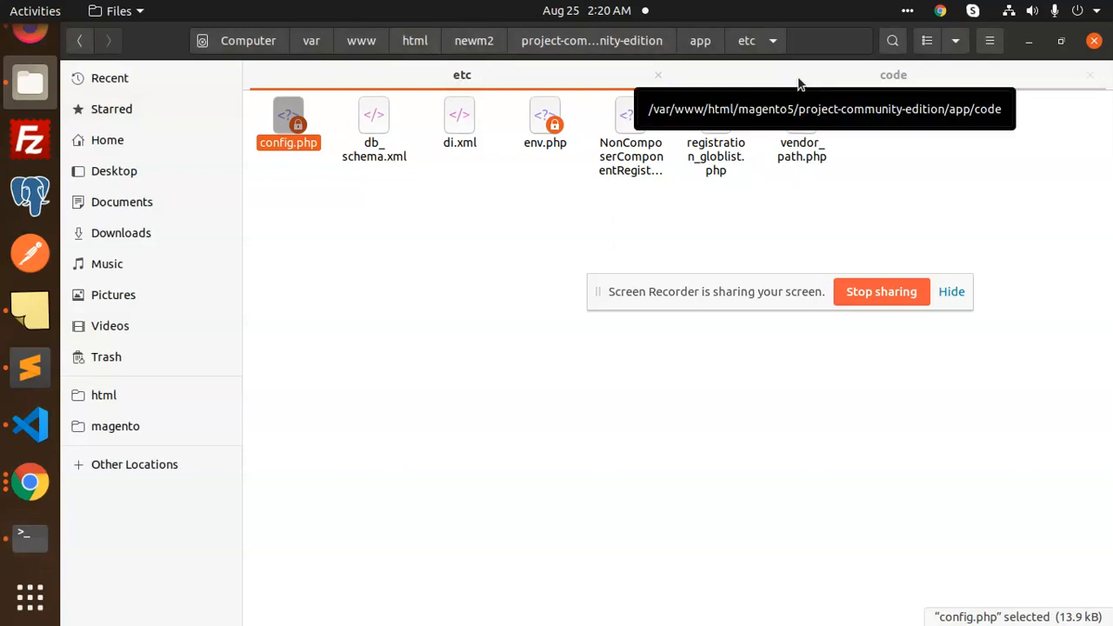
left_click(416, 42)
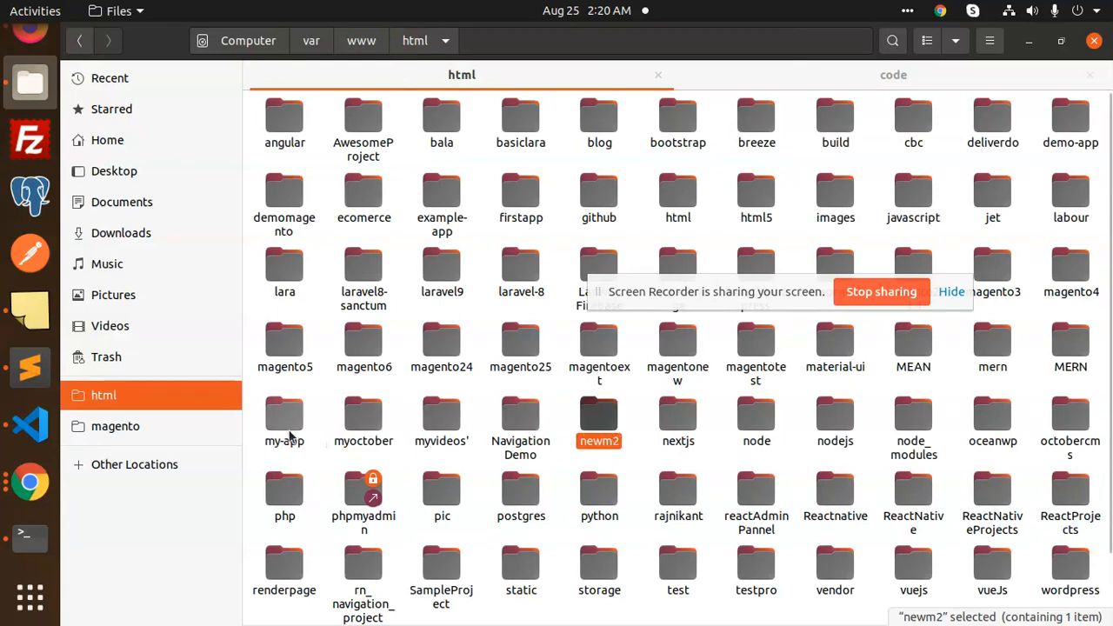
double_click(284, 343)
double_click(403, 122)
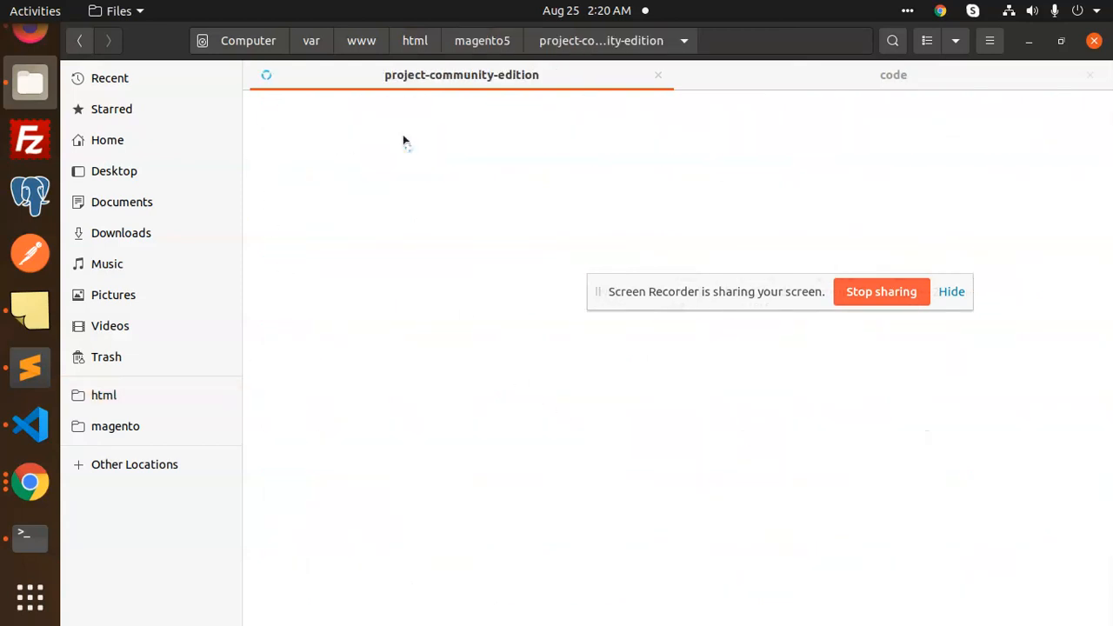
double_click(289, 120)
double_click(298, 129)
left_click(311, 148)
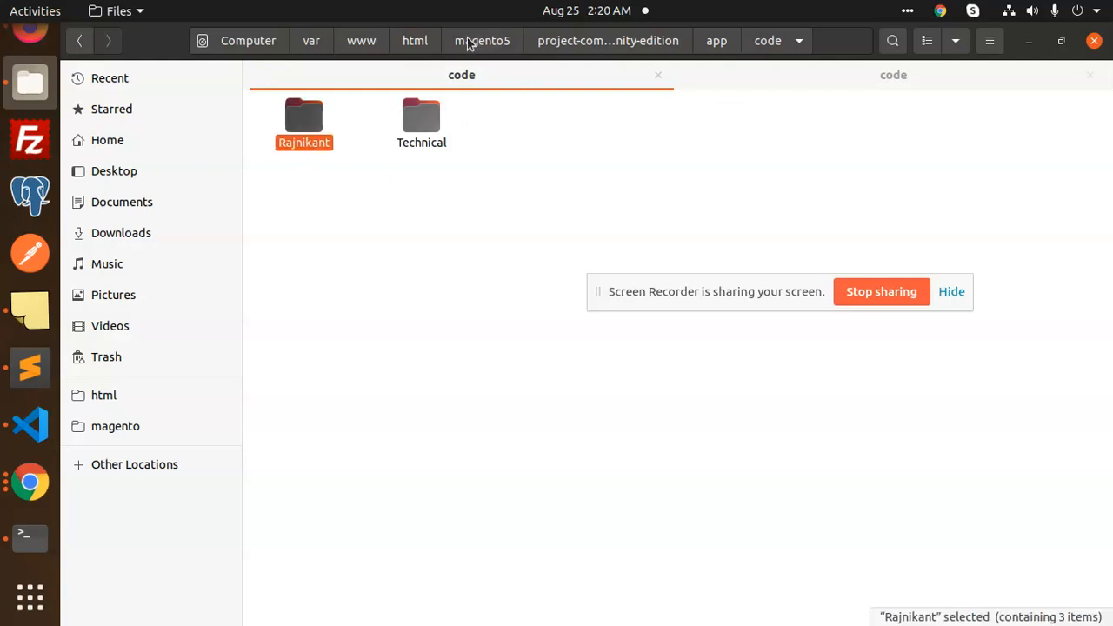
Create a 'code' folder in newm2's app directory and paste the vendor folder into it
left_click(431, 45)
double_click(600, 408)
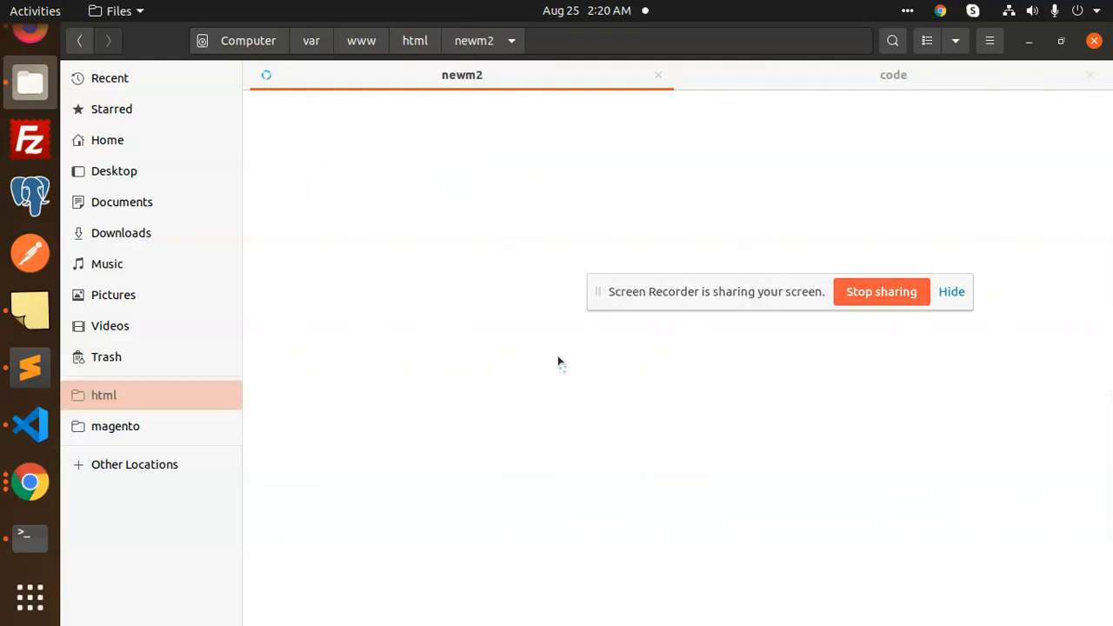
double_click(311, 146)
double_click(283, 126)
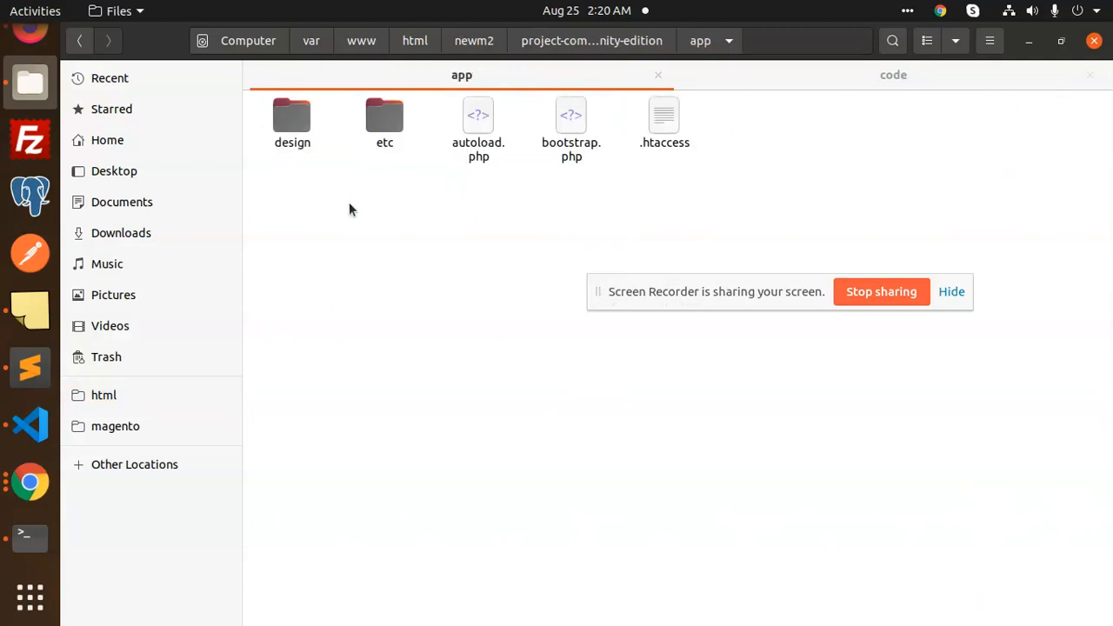
right_click(348, 208)
left_click(383, 217)
type("code")
key("Return")
key("Return")
right_click(328, 230)
left_click(365, 266)
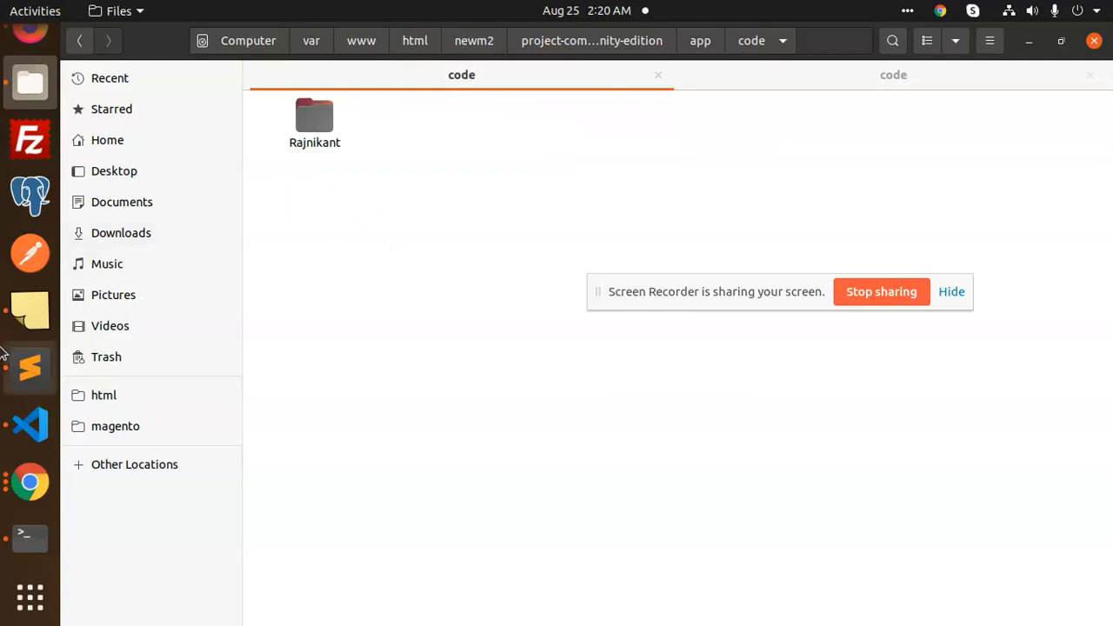
left_click(29, 537)
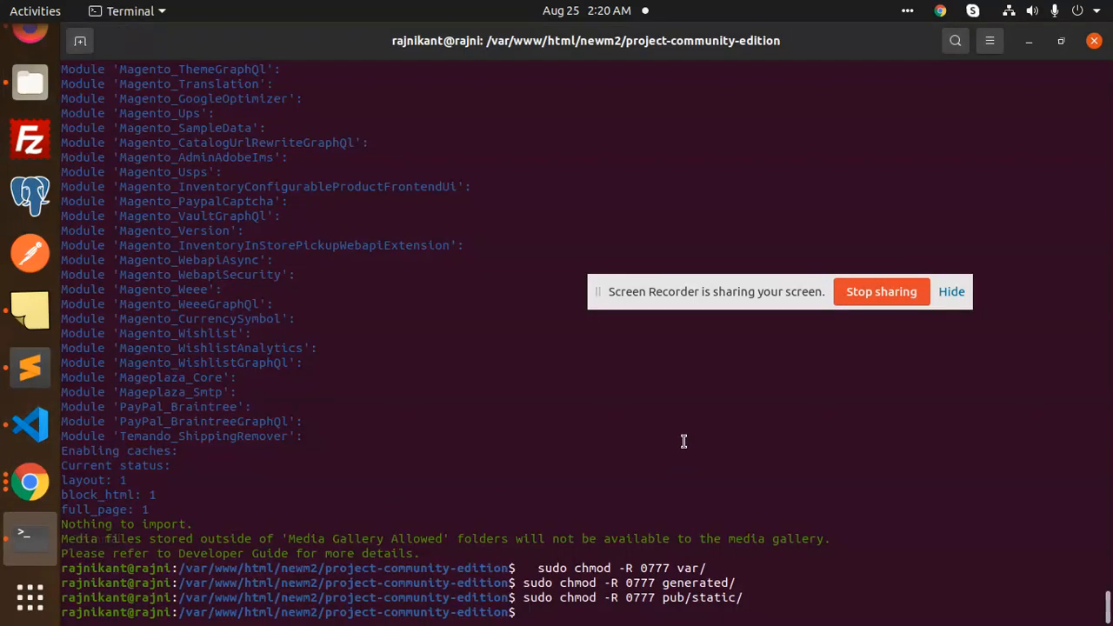
Run 'sudo php bin/magento setup:di:compile' for the newm2 project
key("Up")
key("Up")
key("Down")
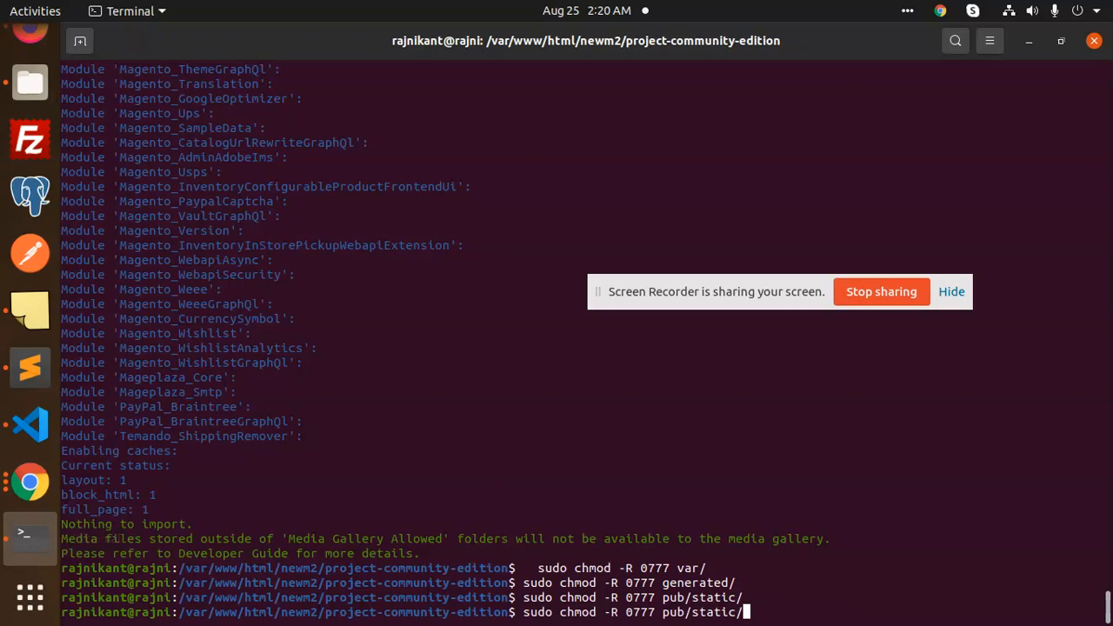
key("Up")
key("Up")
key("Up")
key("Up")
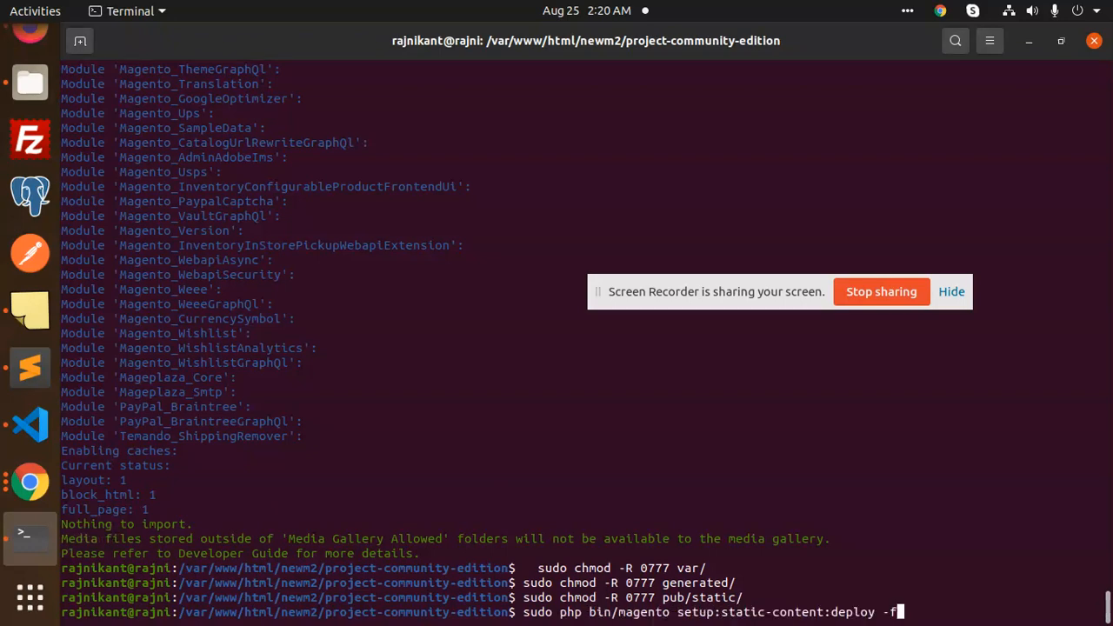
key("Up")
key("BackSpace")
key("BackSpace")
key("BackSpace")
key("BackSpace")
key("BackSpace")
key("BackSpace")
key("BackSpace")
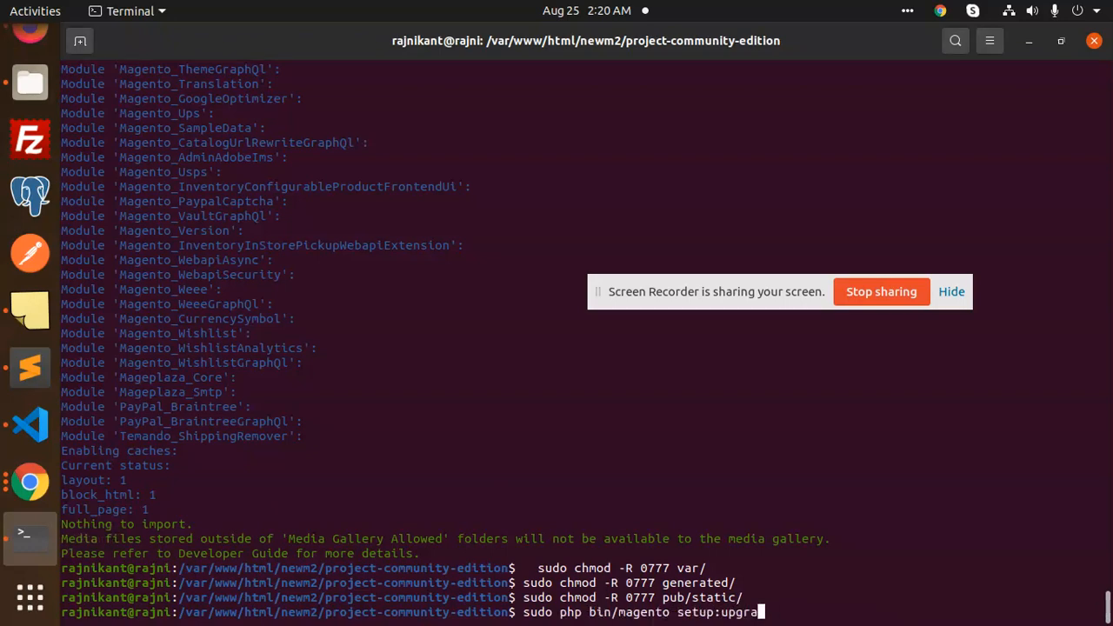
type("di:compile")
key("Return")
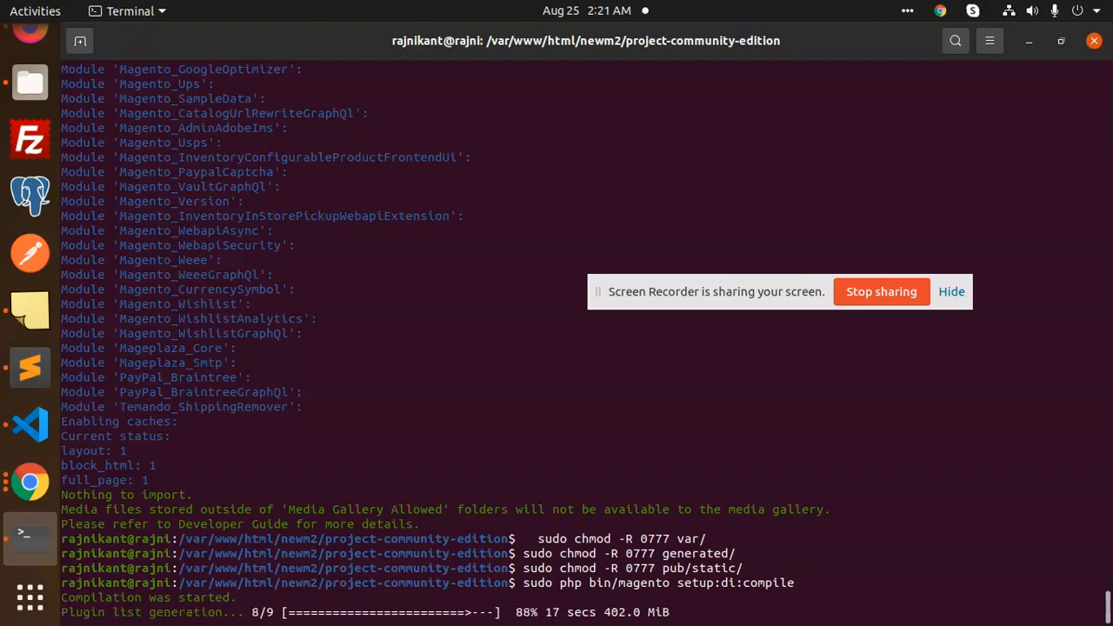
Rerun setup:upgrade so Rajnikant_EmailCC appears among the installed modules
key("Up")
key("Up")
key("Up")
key("Up")
key("Up")
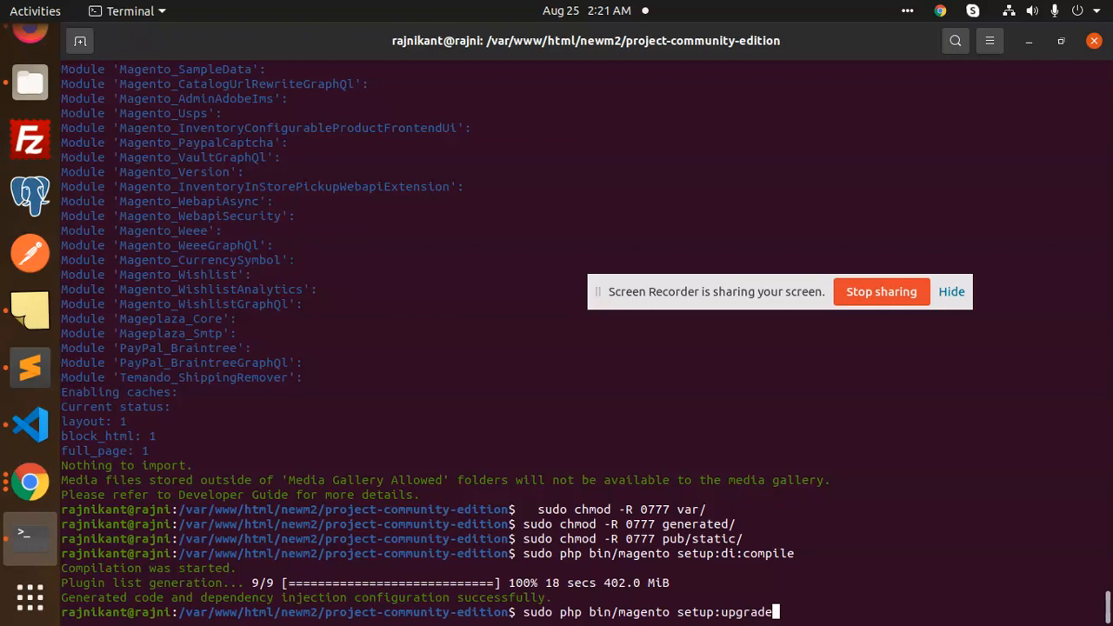
key("Return")
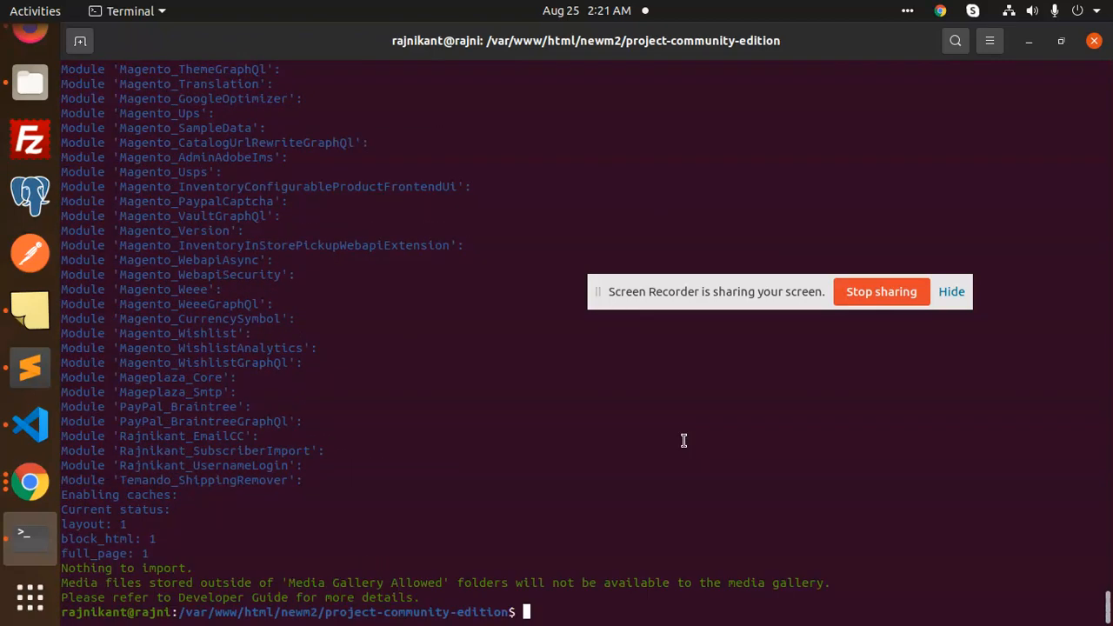
key("Up")
key("Up")
key("Up")
key("Up")
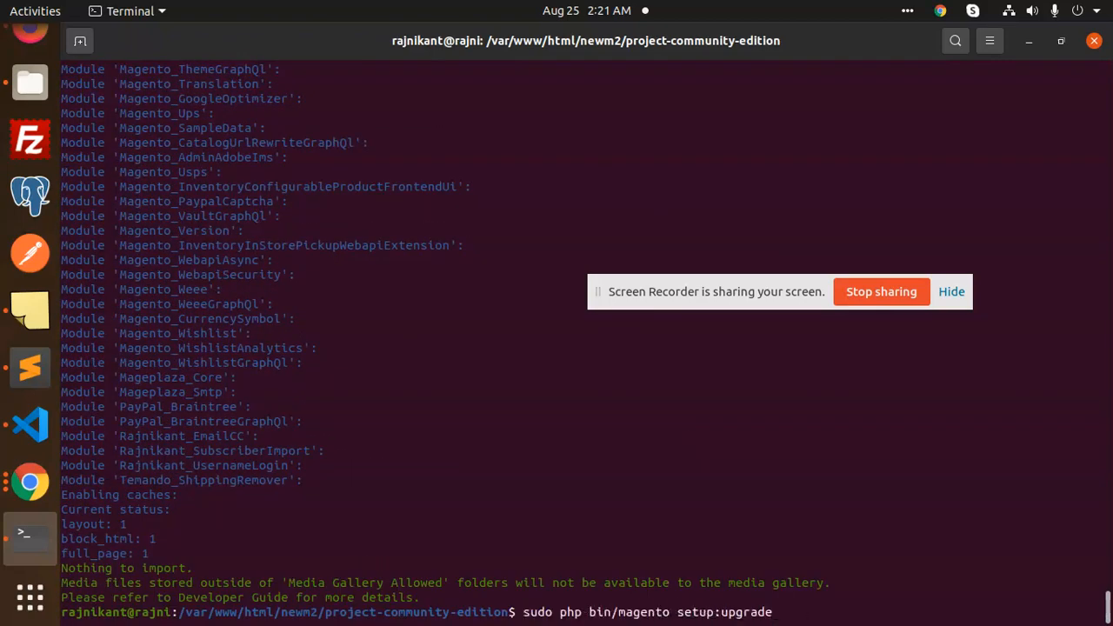
Run the forced static-content deploy (setup:static-content:deploy -f)
key("Up")
key("Up")
key("Up")
key("Up")
key("Up")
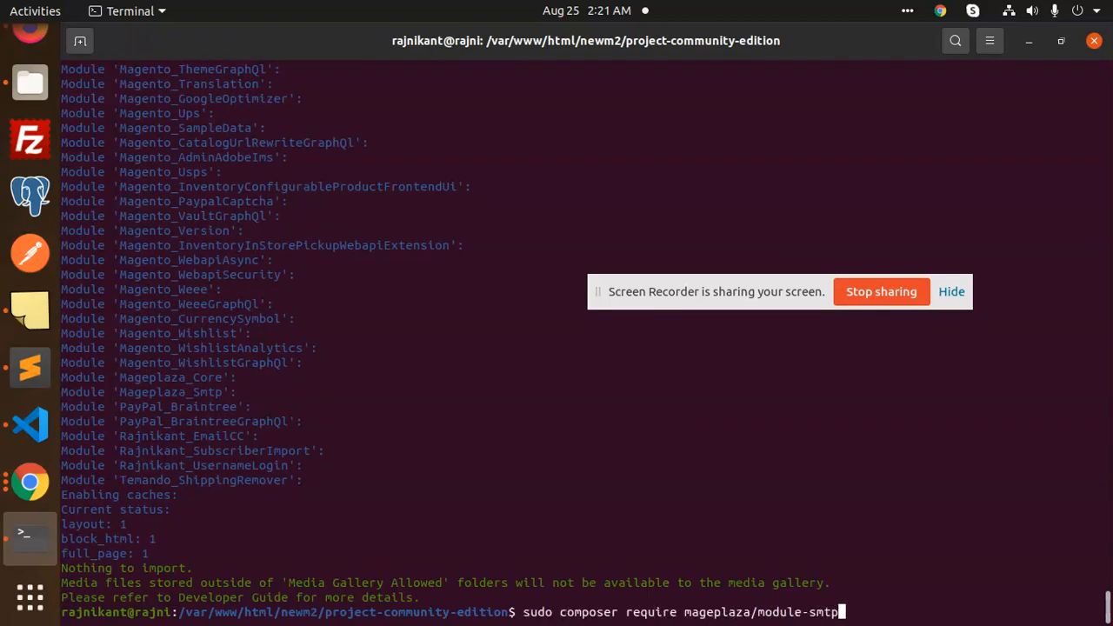
key("Up")
key("Up")
key("Up")
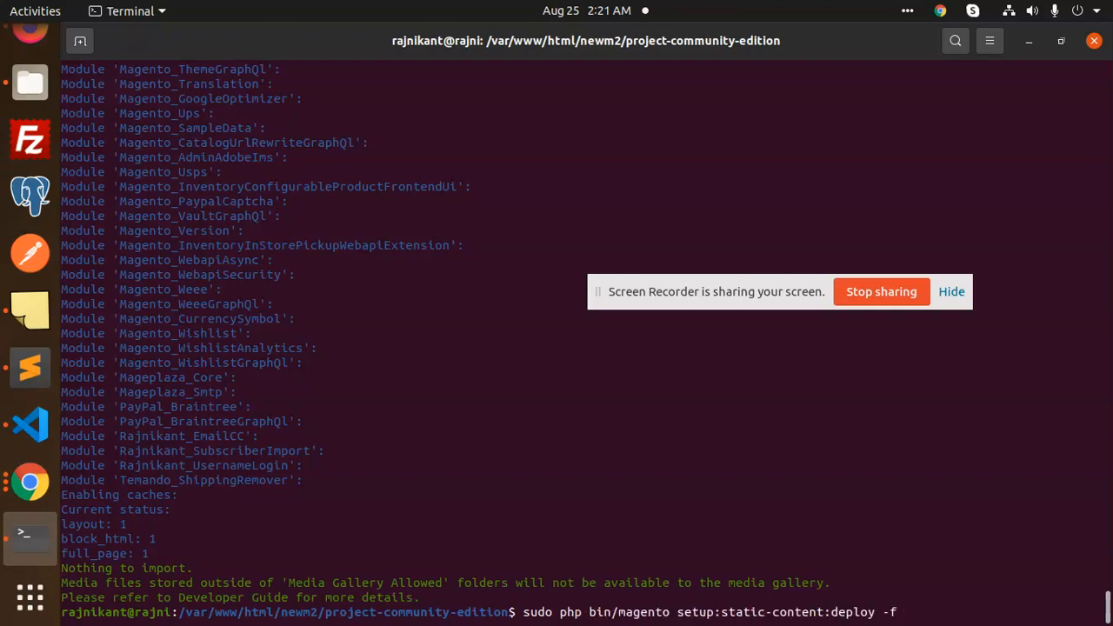
key("Return")
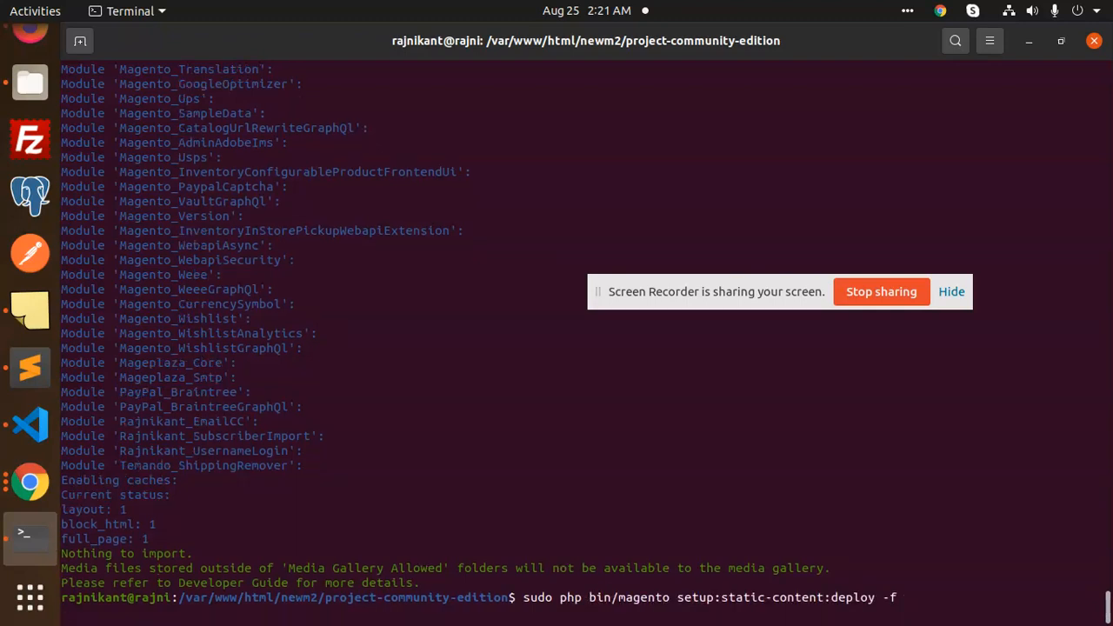
Paste the saved chmod commands to reset write permissions on var, generated and pub/static
left_click(31, 309)
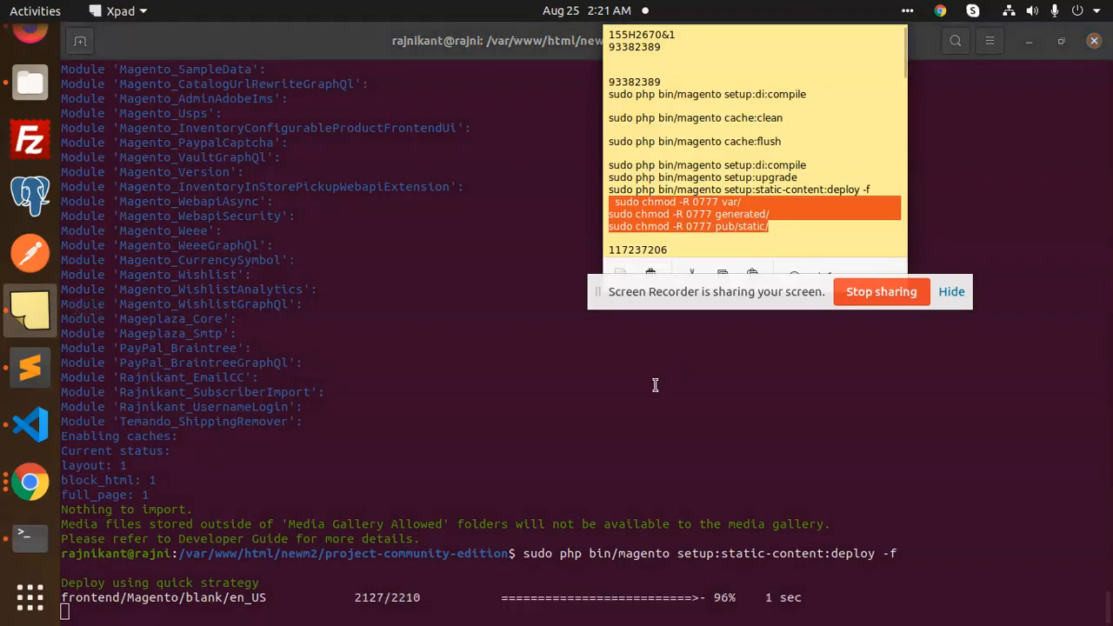
left_click(681, 392)
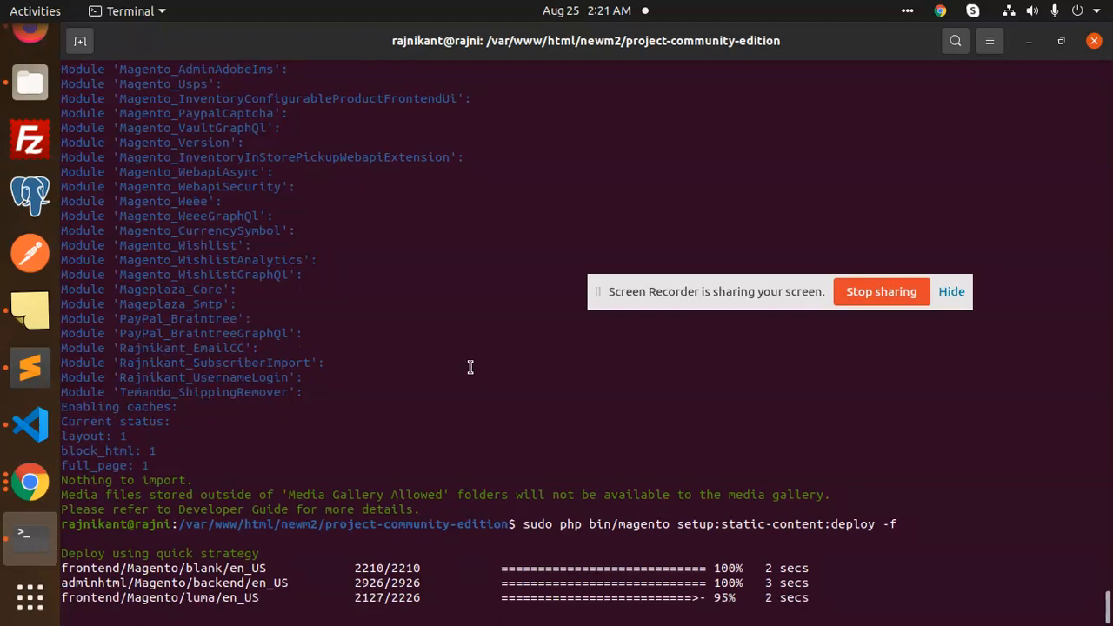
right_click(457, 330)
left_click(492, 380)
left_click(30, 35)
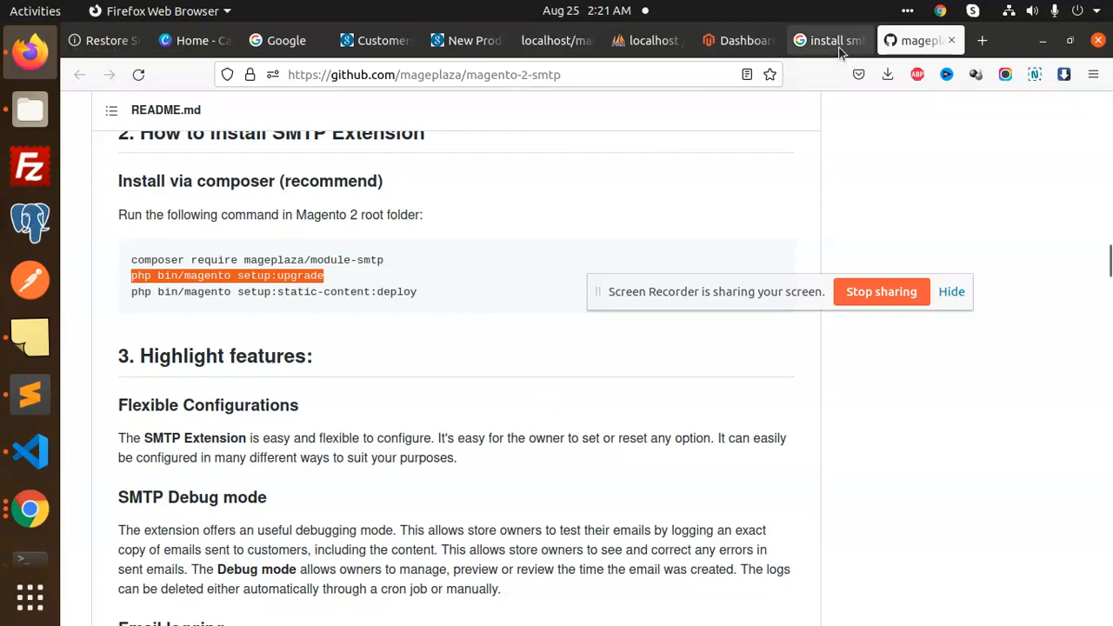
Close the SMTP install tab and open Stores > Configuration > Mageplaza Extensions > SMTP
left_click(734, 40)
middle_click(809, 43)
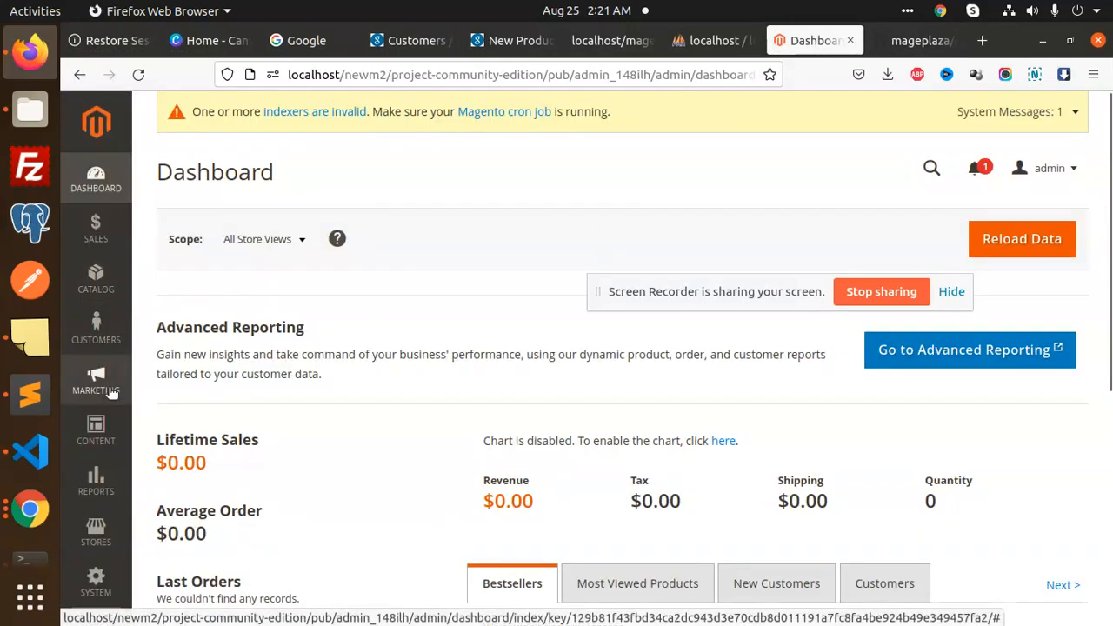
scroll(103, 481, "down", 4)
left_click(103, 481)
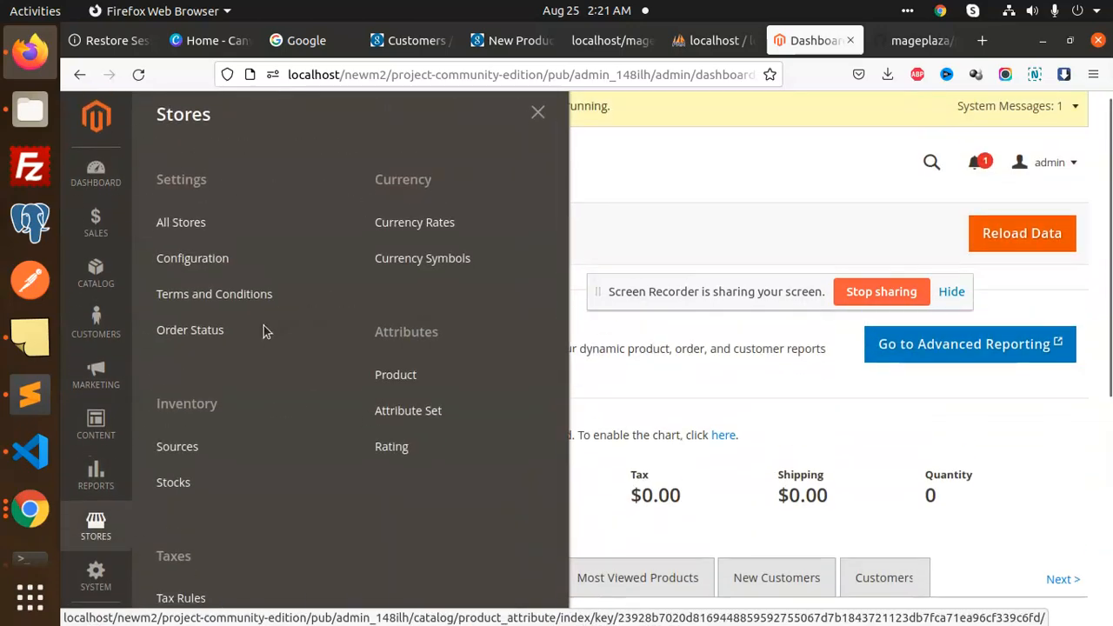
left_click(278, 264)
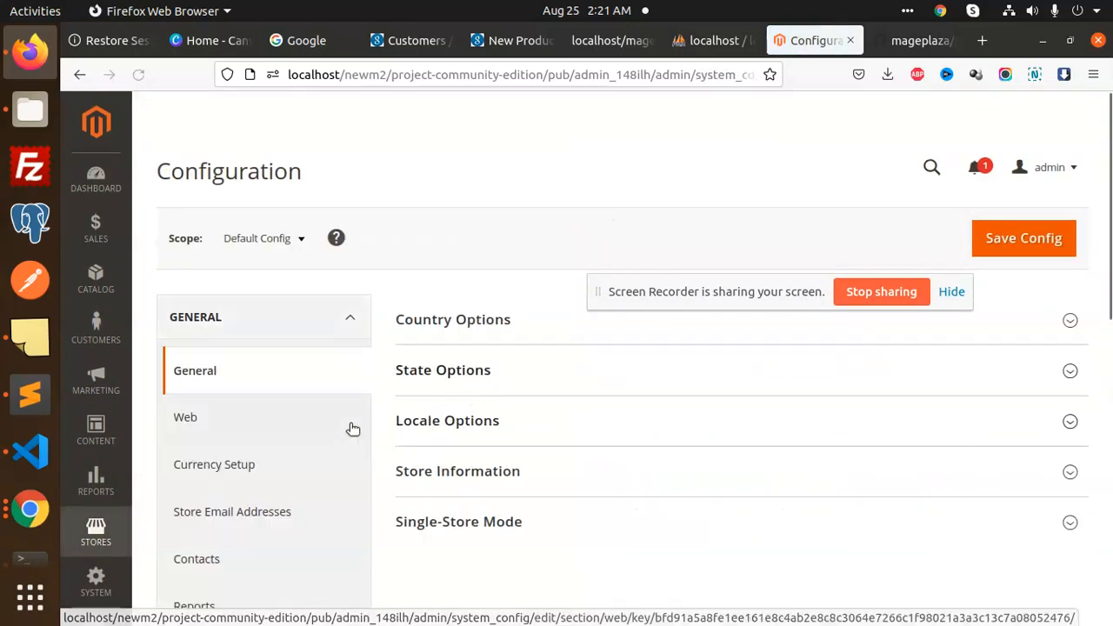
scroll(366, 414, "down", 5)
scroll(288, 444, "down", 2)
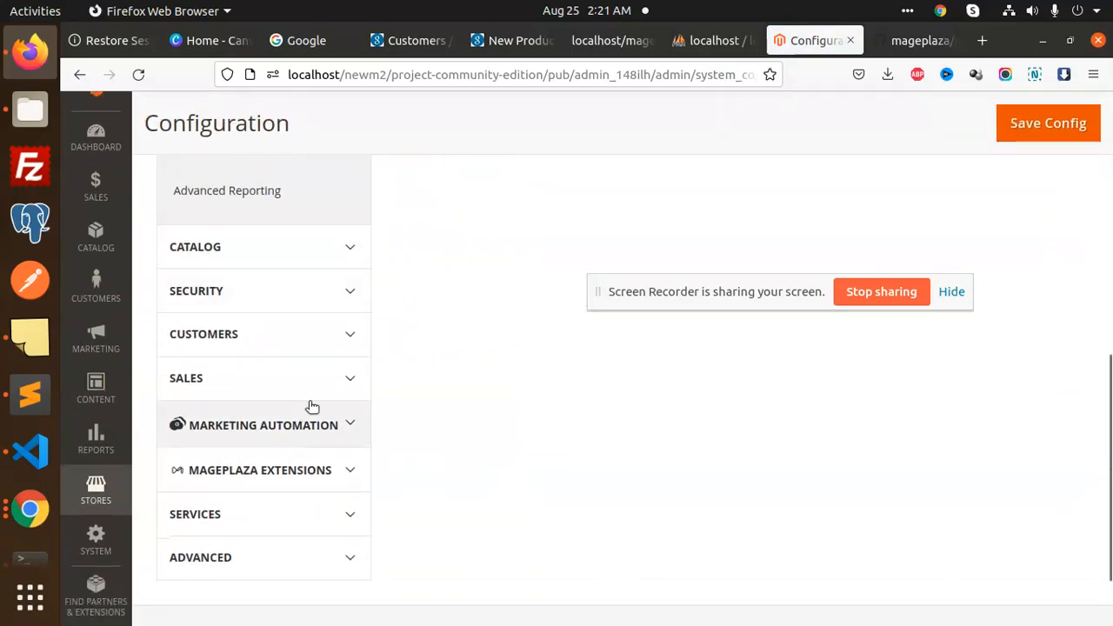
left_click(322, 470)
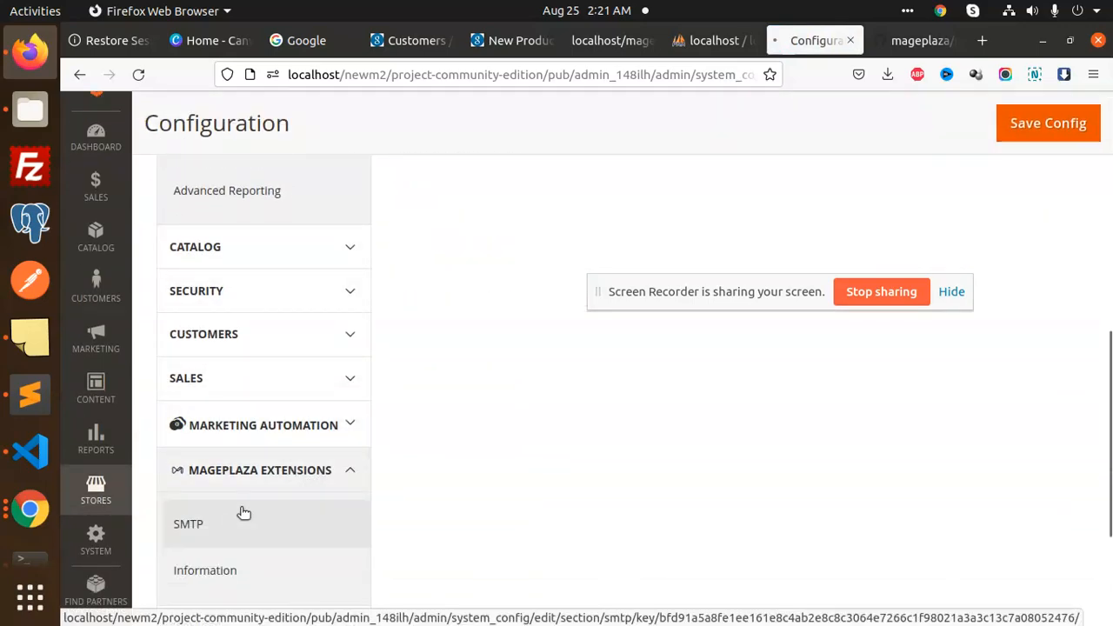
left_click(241, 513)
scroll(652, 435, "down", 3)
left_click(653, 367)
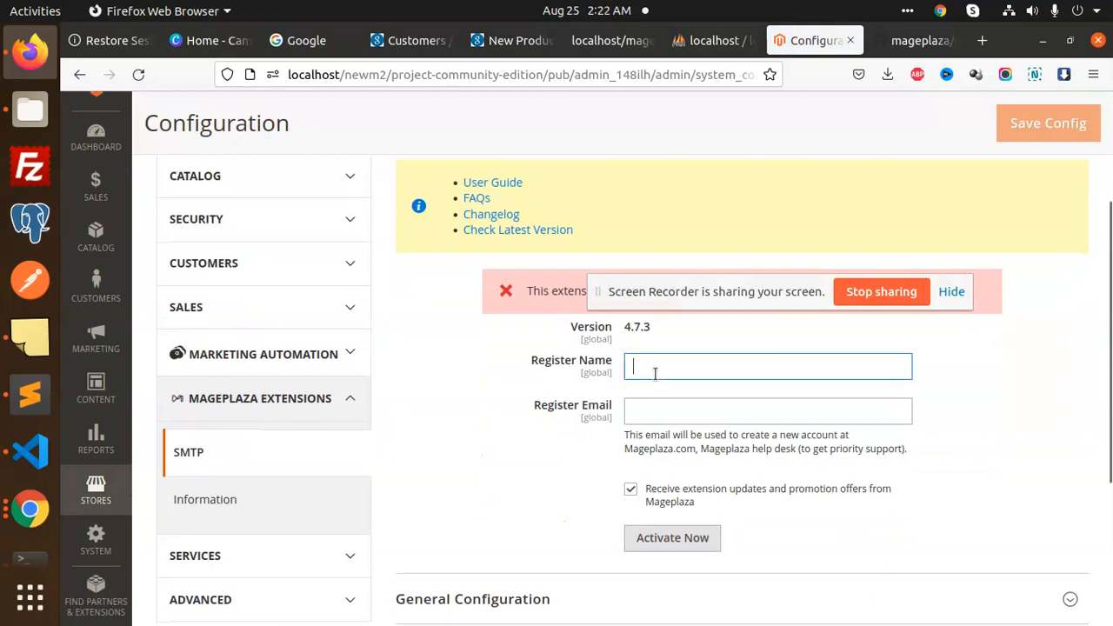
Activate Mageplaza SMTP with a saved registration name and e-mail, opting out of promotions
left_click(657, 390)
left_click(662, 411)
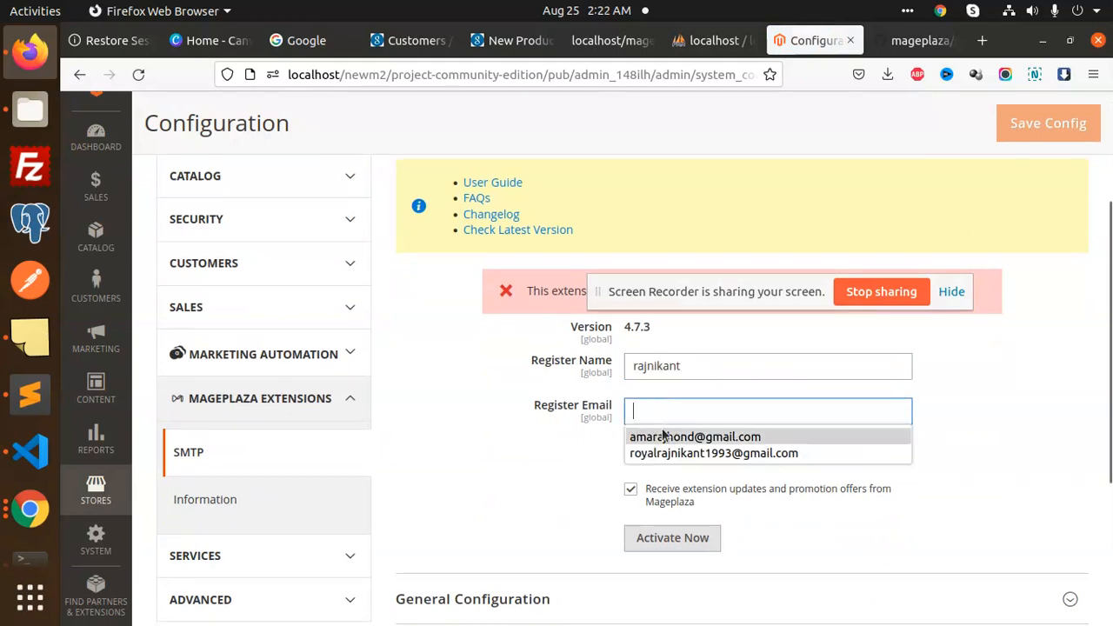
left_click(686, 453)
scroll(695, 453, "down", 2)
left_click(630, 397)
left_click(696, 444)
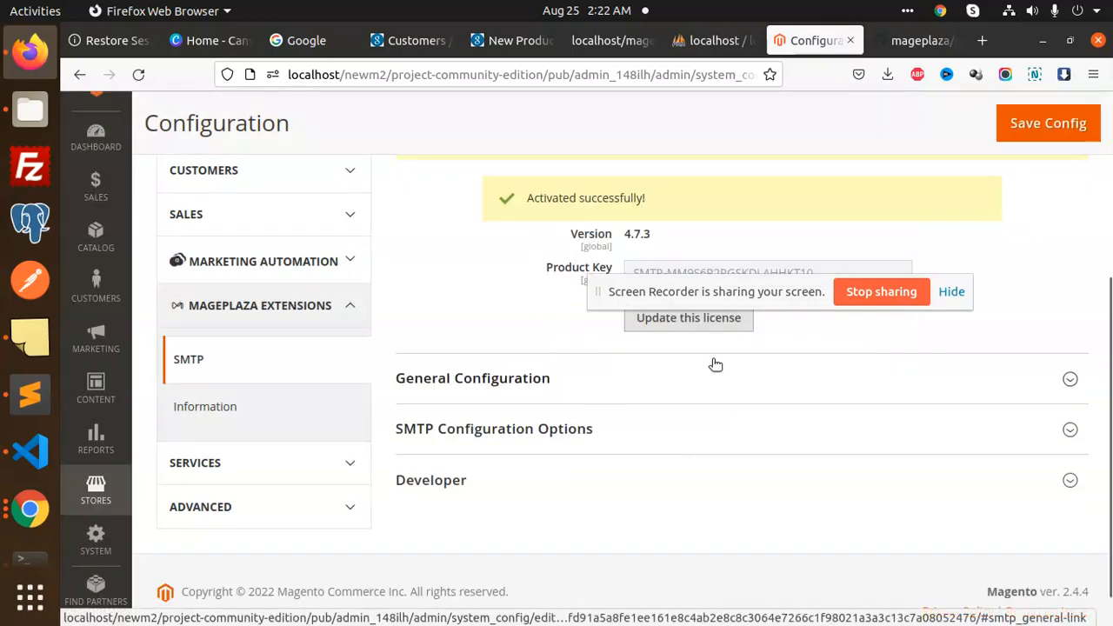
Set Enable Mageplaza SMTP to Yes under General Configuration
left_click(522, 393)
scroll(742, 415, "down", 4)
left_click_drag(728, 300, 802, 199)
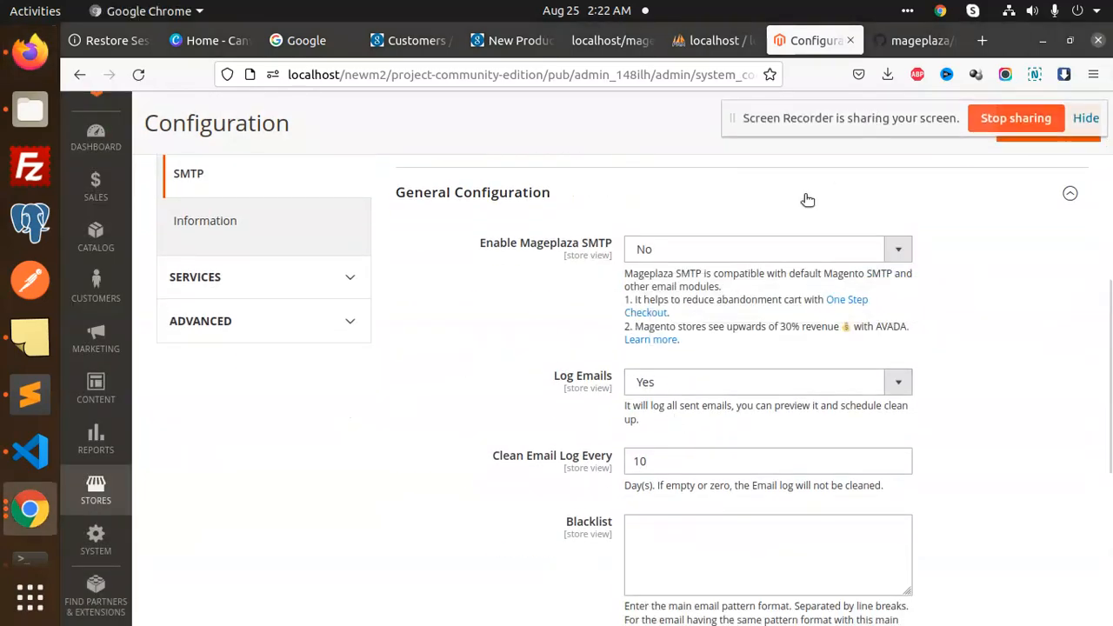
left_click(733, 241)
left_click(665, 274)
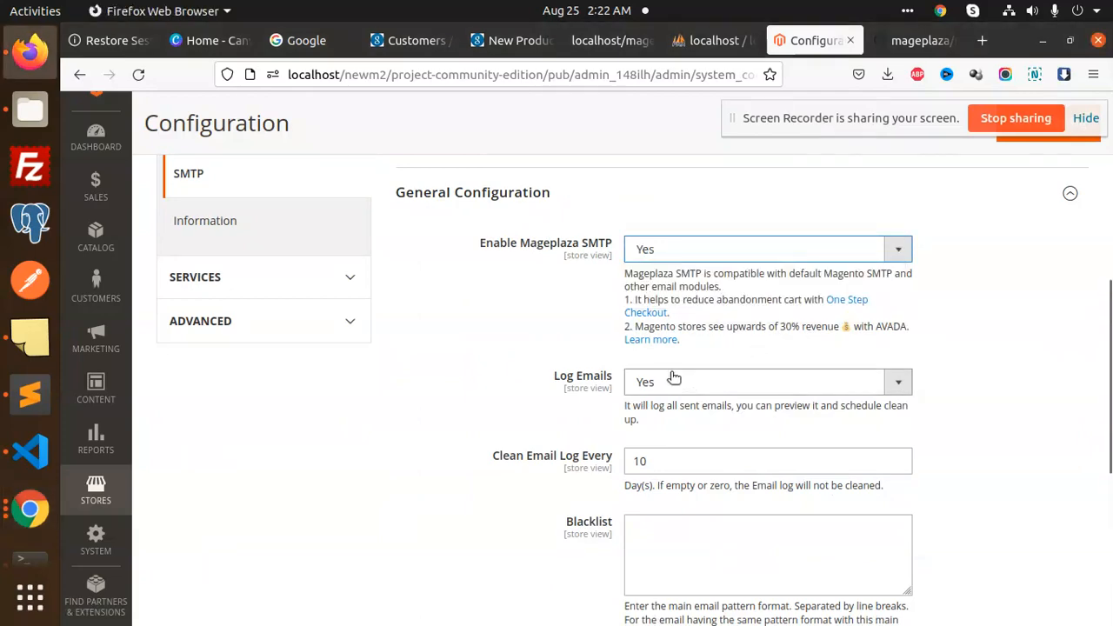
scroll(683, 376, "up", 2)
scroll(703, 366, "down", 4)
scroll(703, 366, "up", 12)
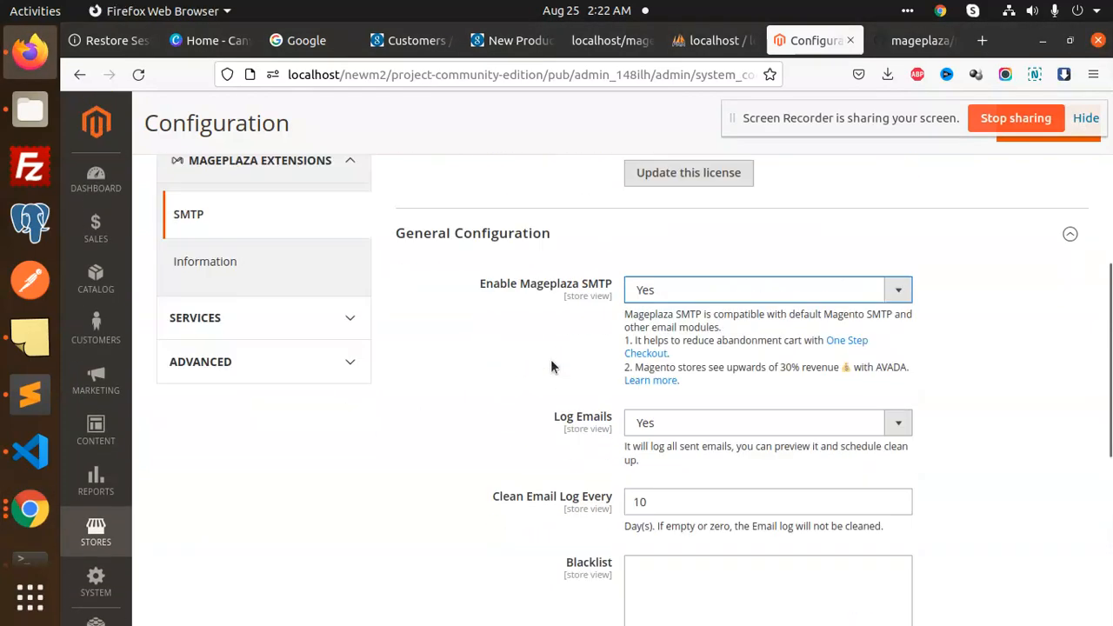
scroll(688, 362, "down", 9)
scroll(672, 426, "down", 10)
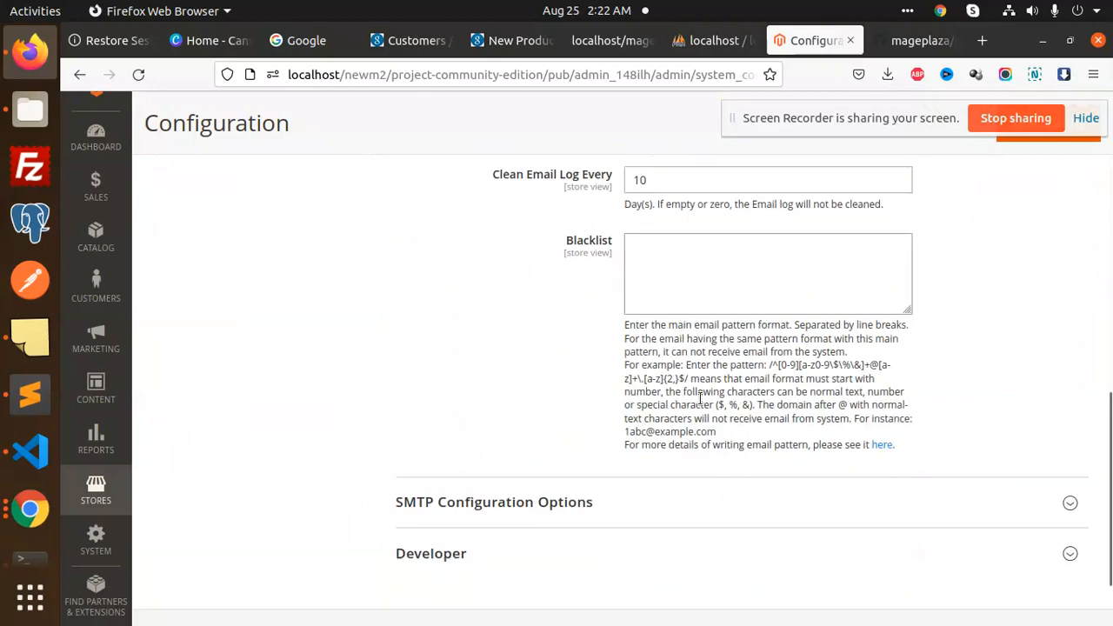
left_click(609, 409)
Load the Gmail, GSuite provider preset and enter the SMTP account username
scroll(778, 375, "down", 5)
left_click(863, 295)
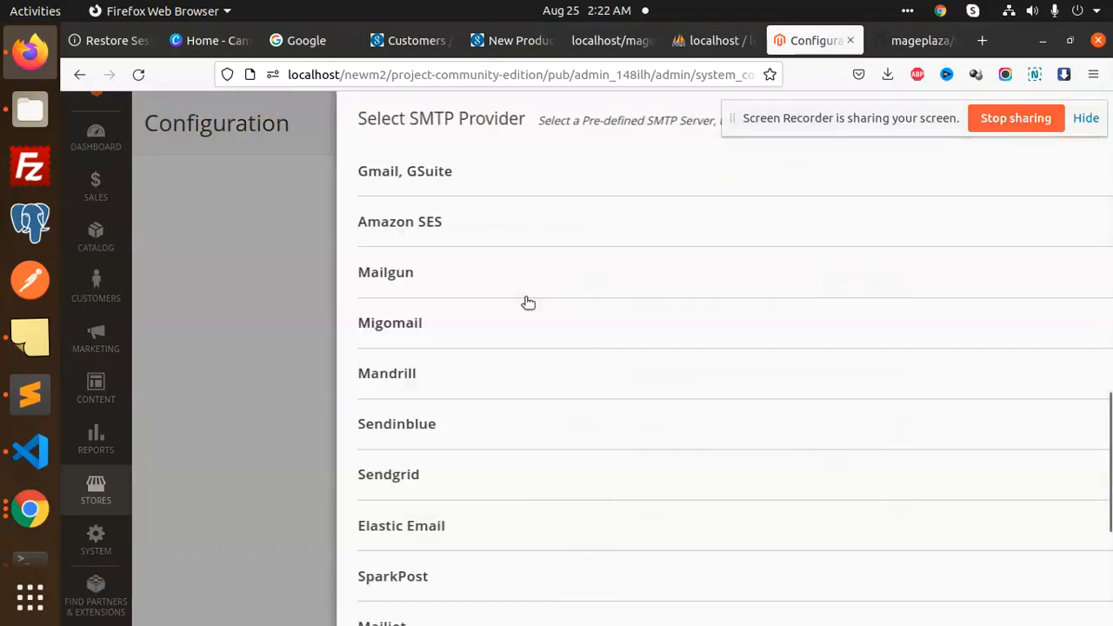
left_click(375, 171)
left_click(540, 336)
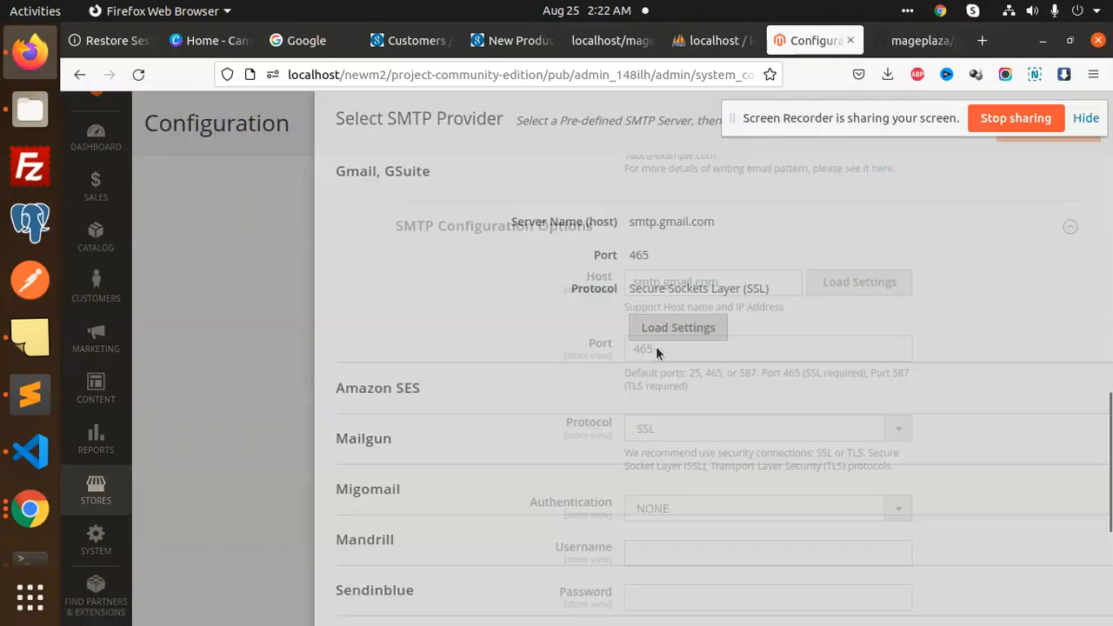
scroll(806, 397, "down", 5)
left_click(664, 276)
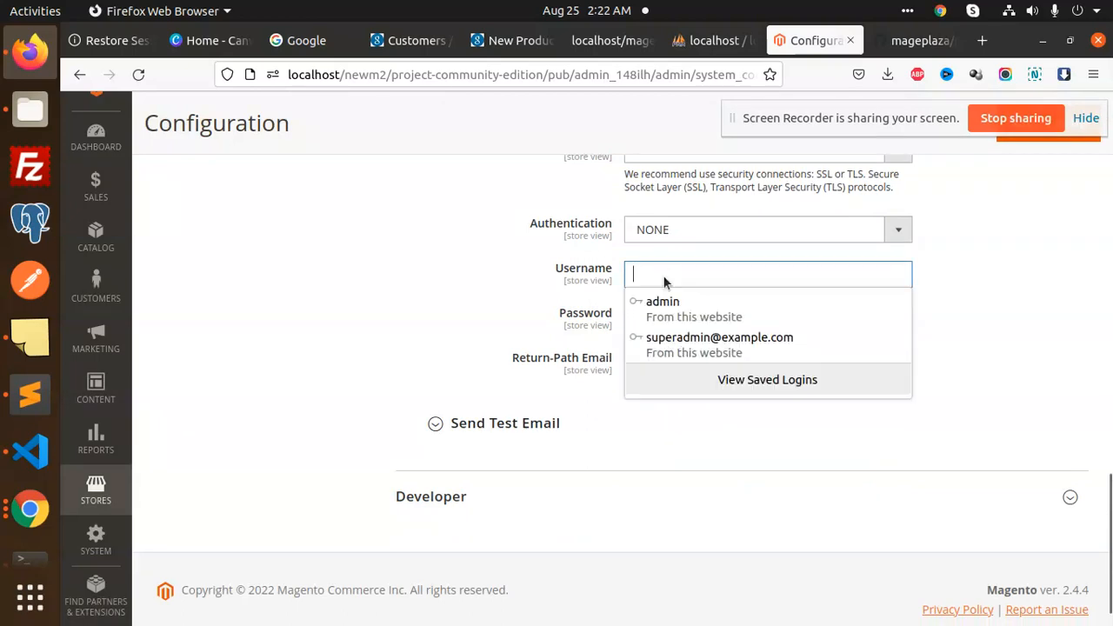
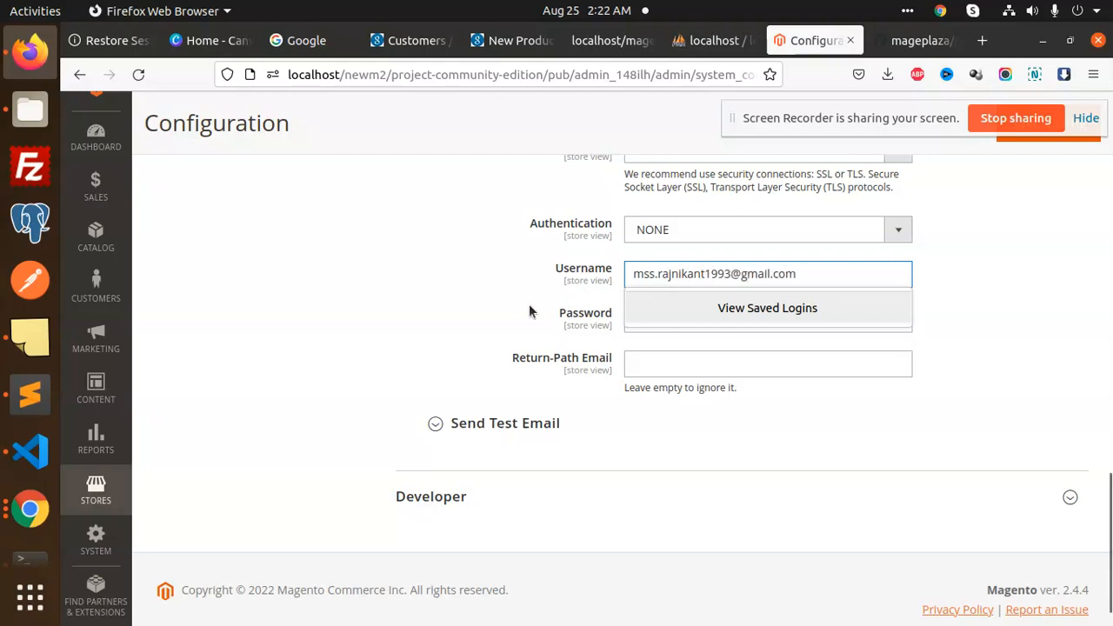
left_click(641, 335)
Paste the app password copied from the text editor into the Password field
left_click(648, 322)
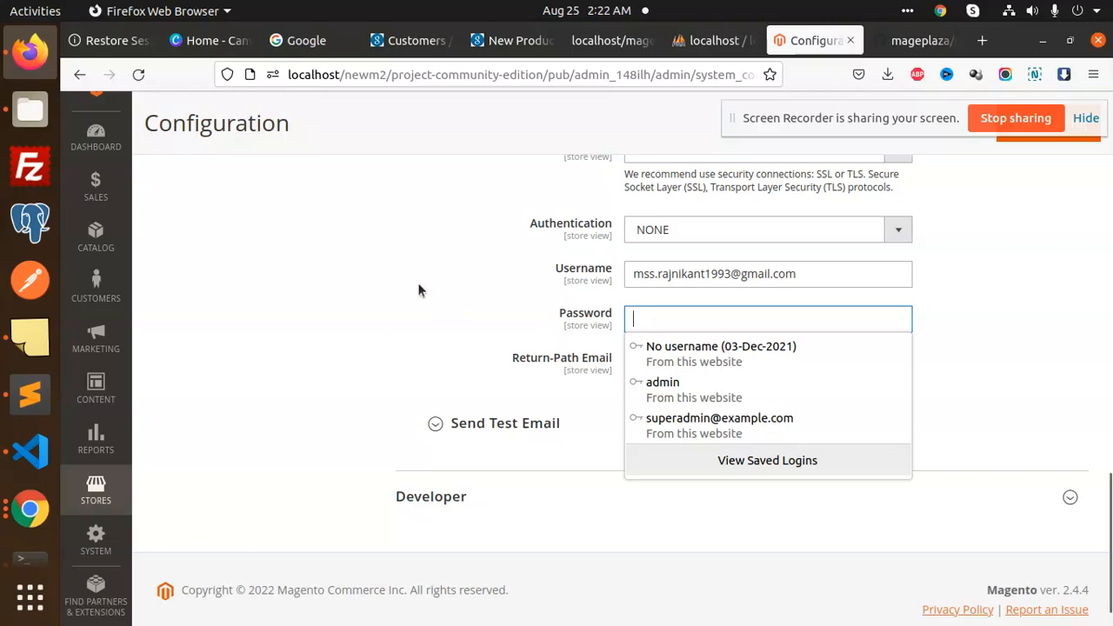
left_click(31, 394)
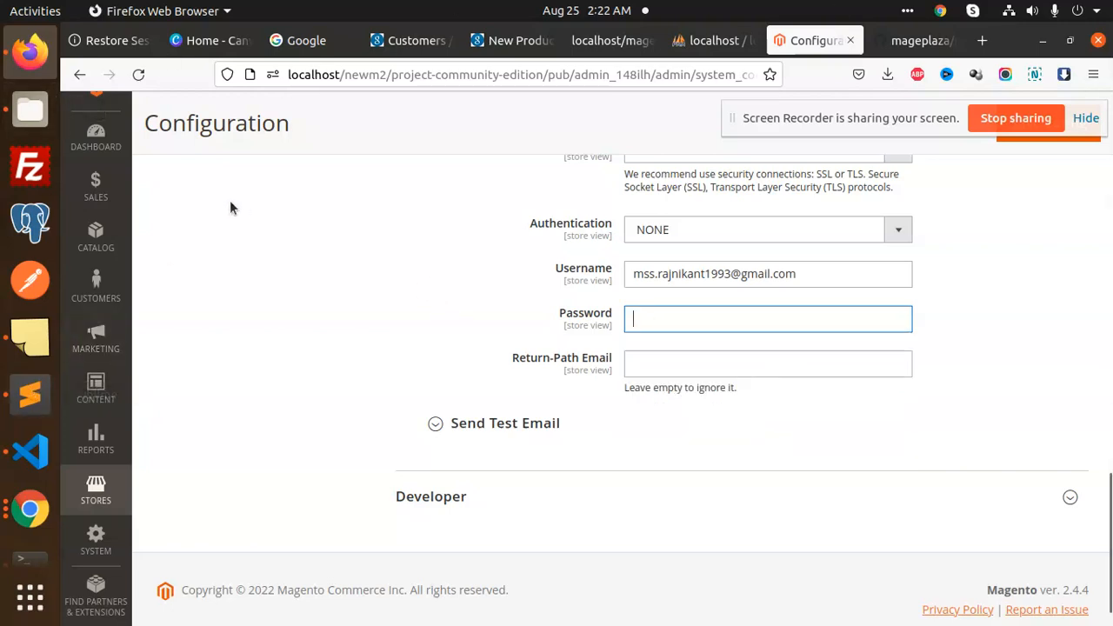
left_click(31, 394)
left_click_drag(243, 149, 2, 155)
key("ctrl+c")
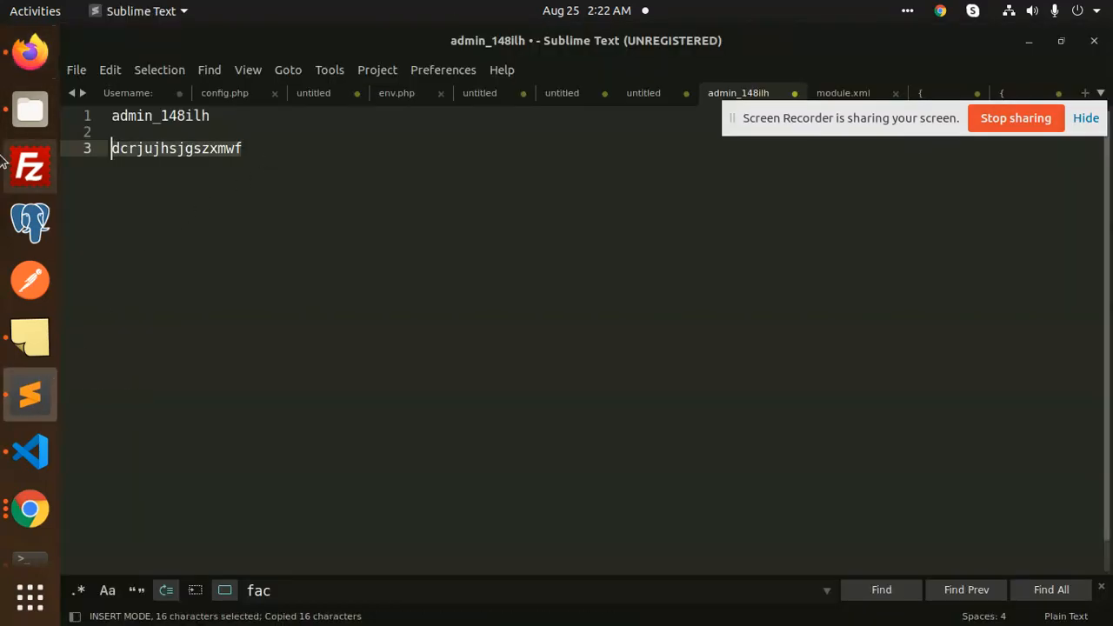
key("alt+Tab")
key("ctrl+v")
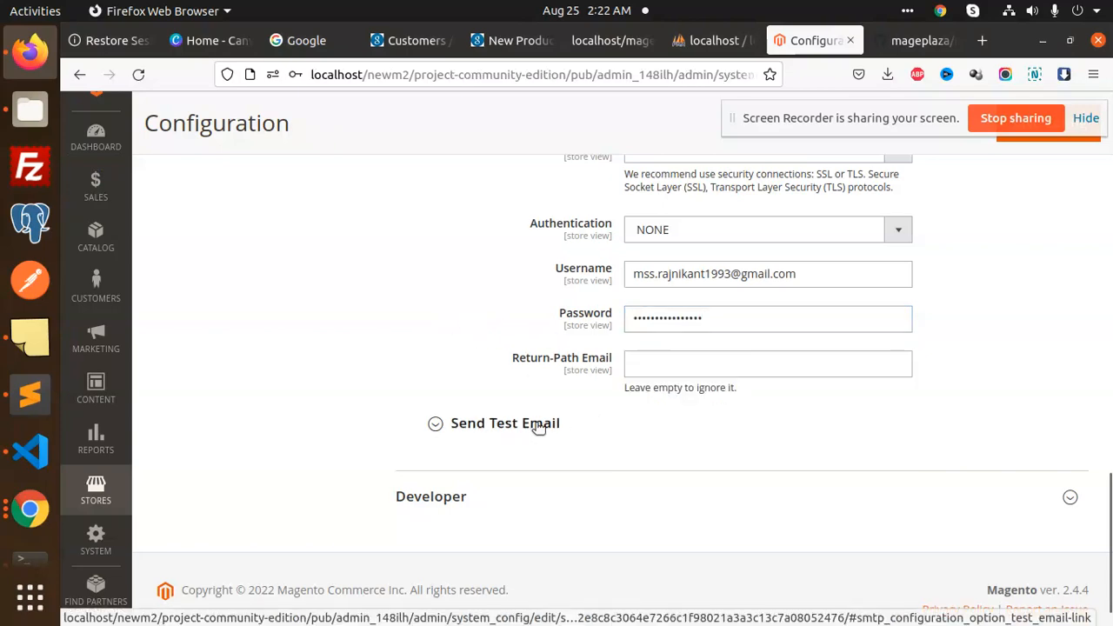
Enter a Mailinator address as the Return-Path Email and save the configuration
scroll(970, 218, "up", 3)
scroll(976, 229, "down", 3)
left_click(648, 365)
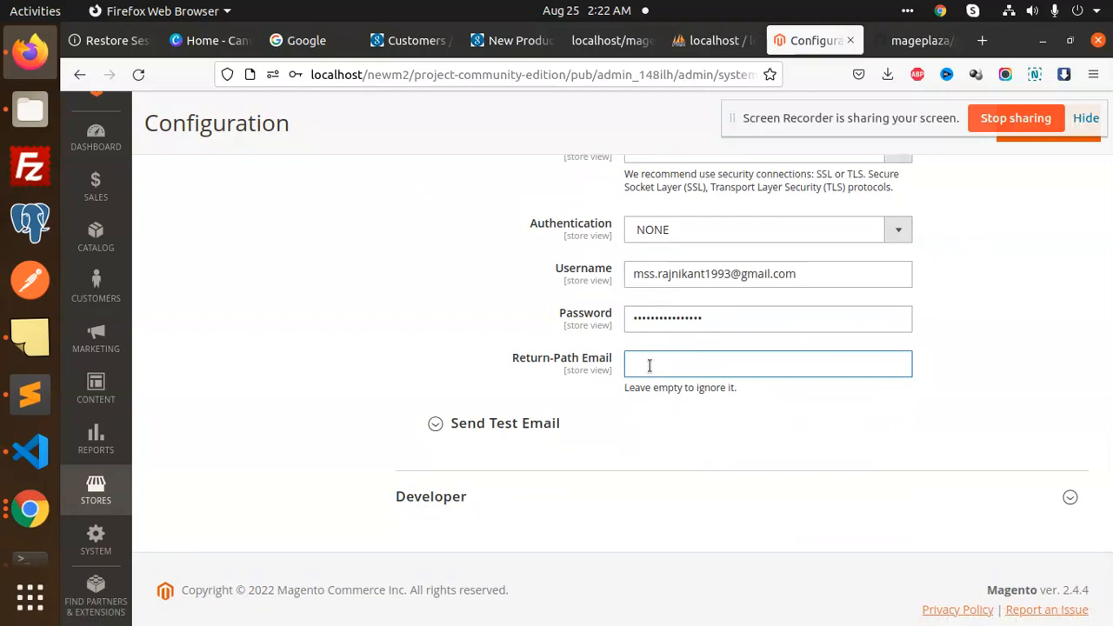
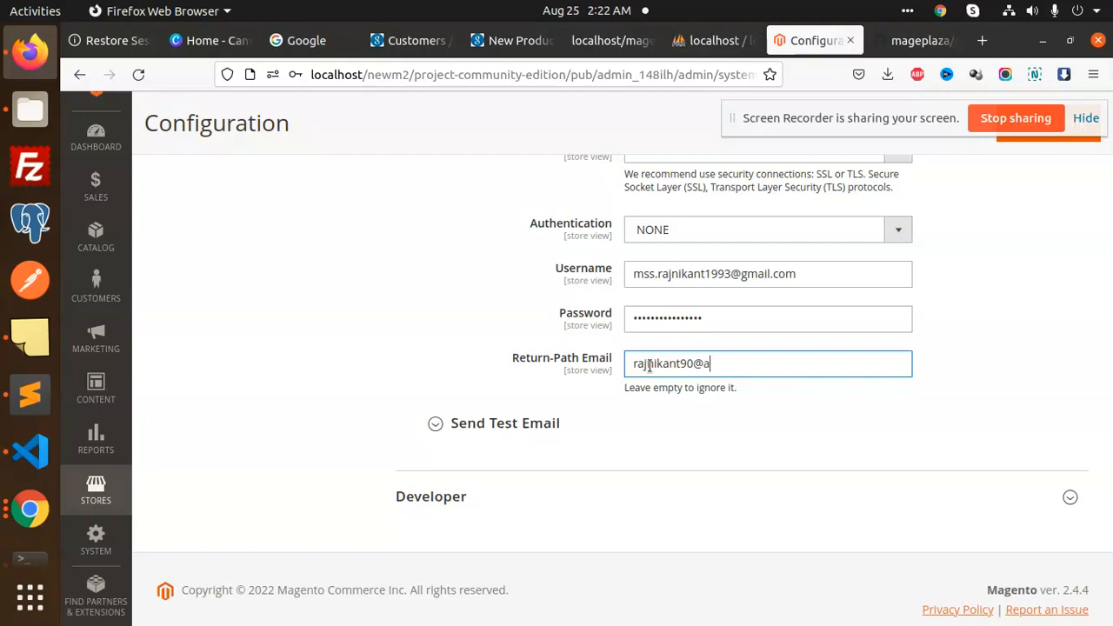
scroll(1017, 178, "up", 3)
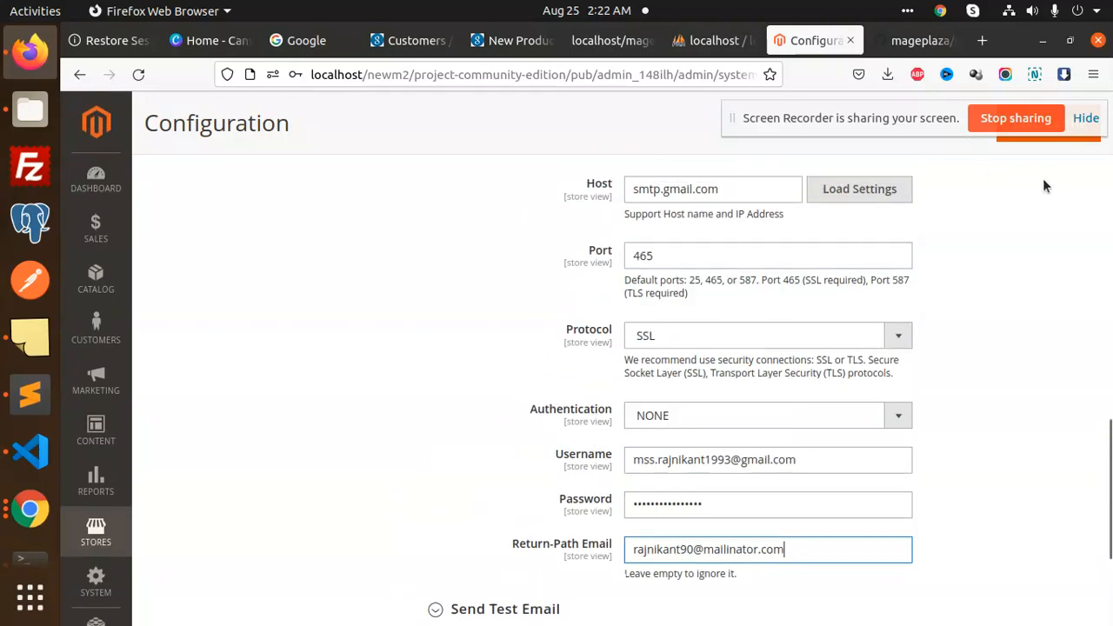
left_click(1052, 124)
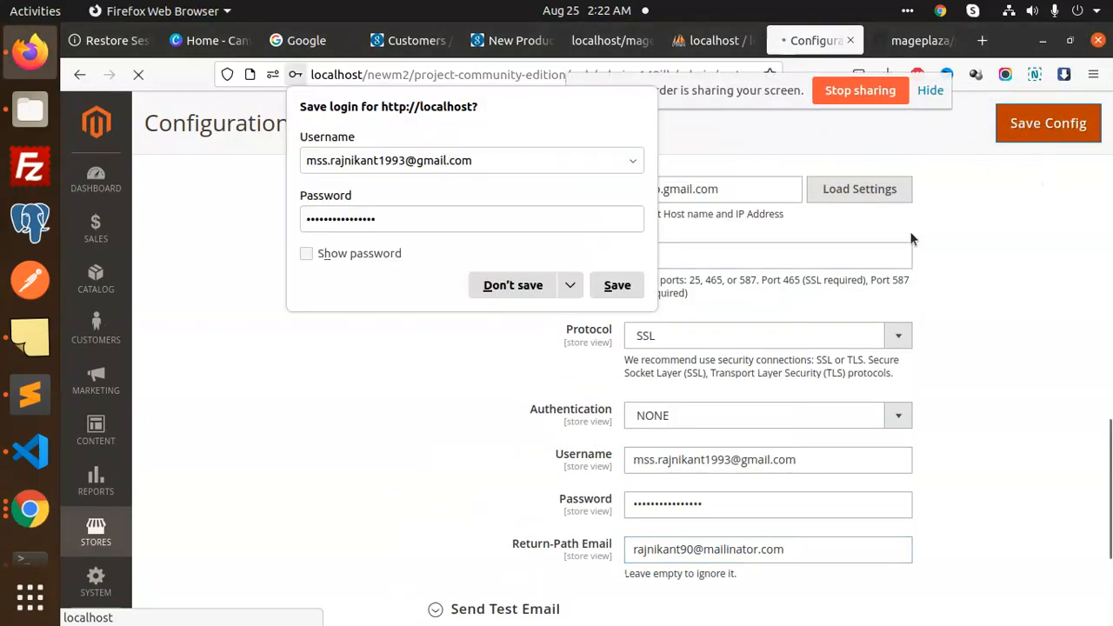
Send a test email to the Mailinator inbox and dismiss the 5.7.0 Authentication Required error
left_click(661, 357)
scroll(566, 400, "down", 15)
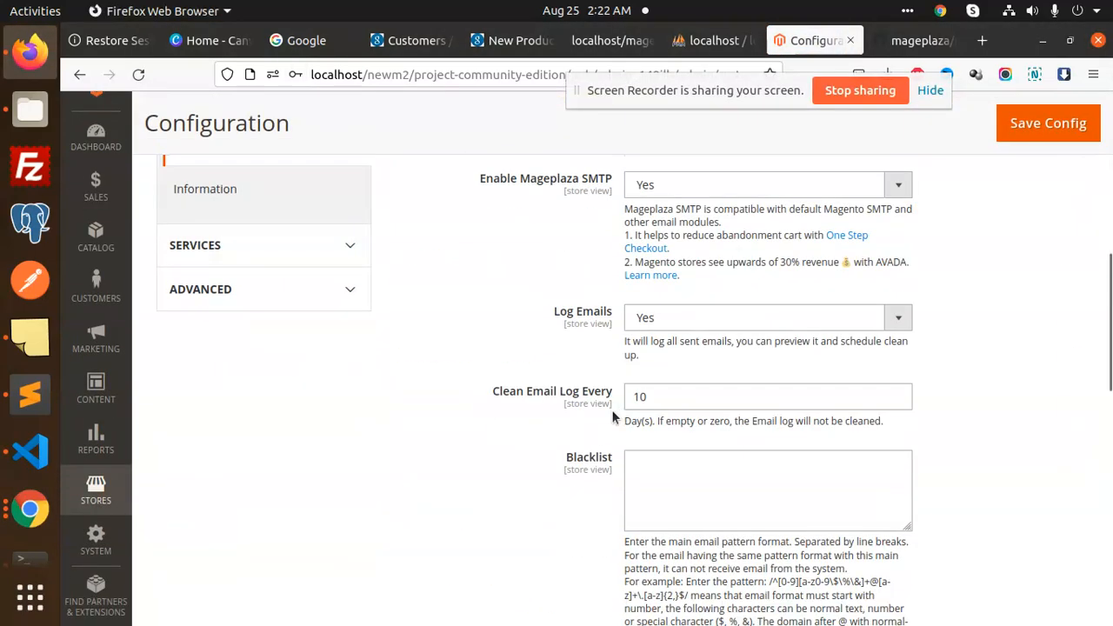
scroll(650, 409, "down", 2)
left_click(569, 385)
scroll(780, 388, "down", 3)
left_click(704, 275)
left_click(703, 275)
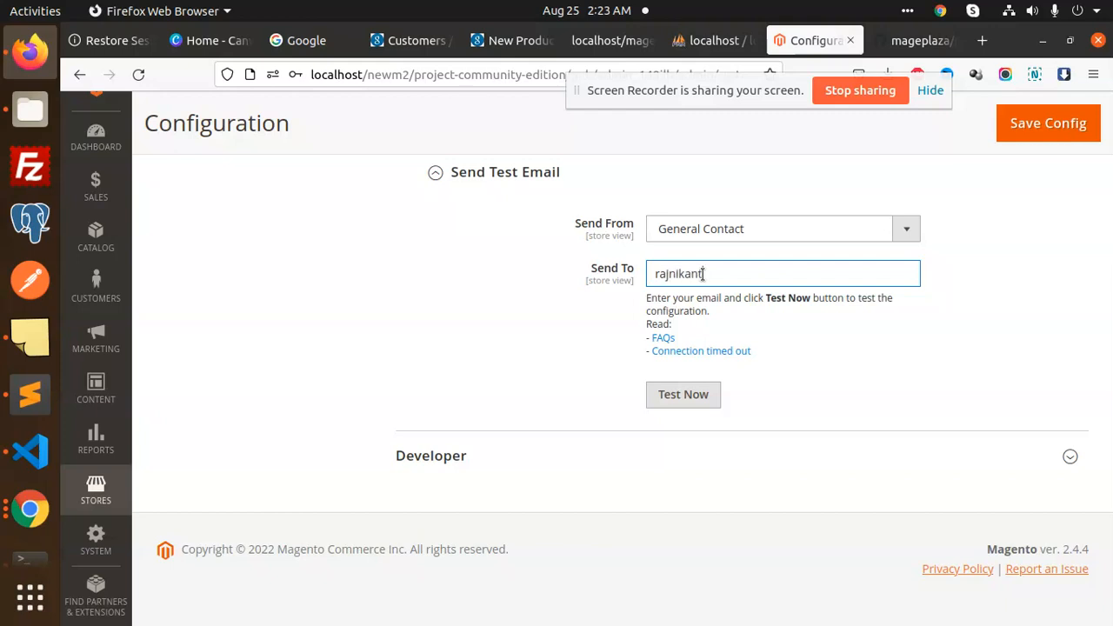
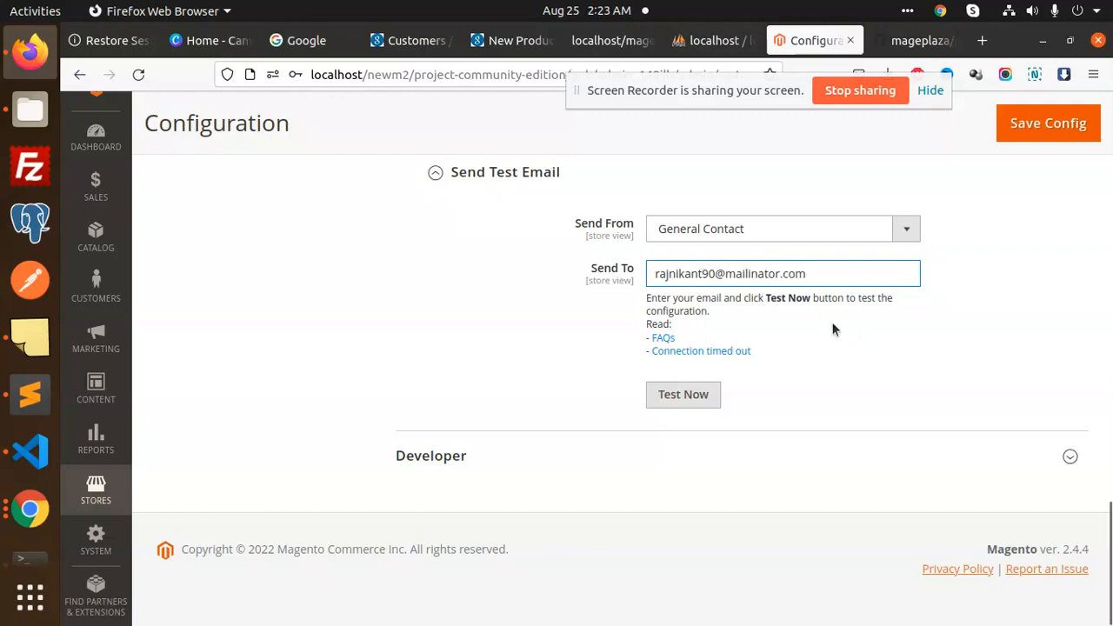
left_click(715, 394)
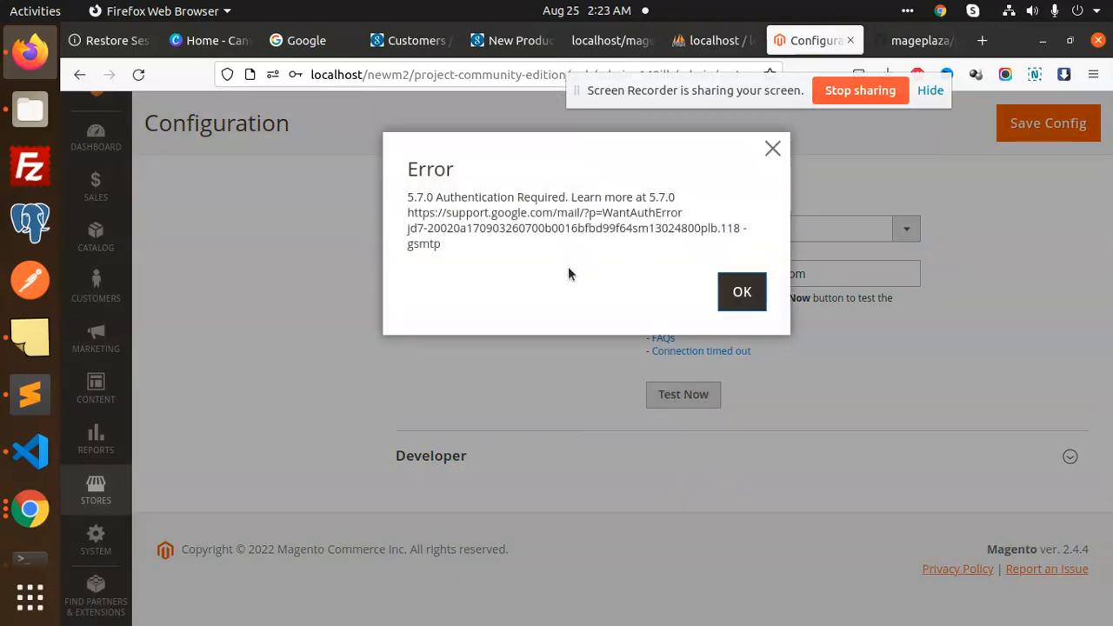
left_click(739, 292)
scroll(742, 410, "up", 5)
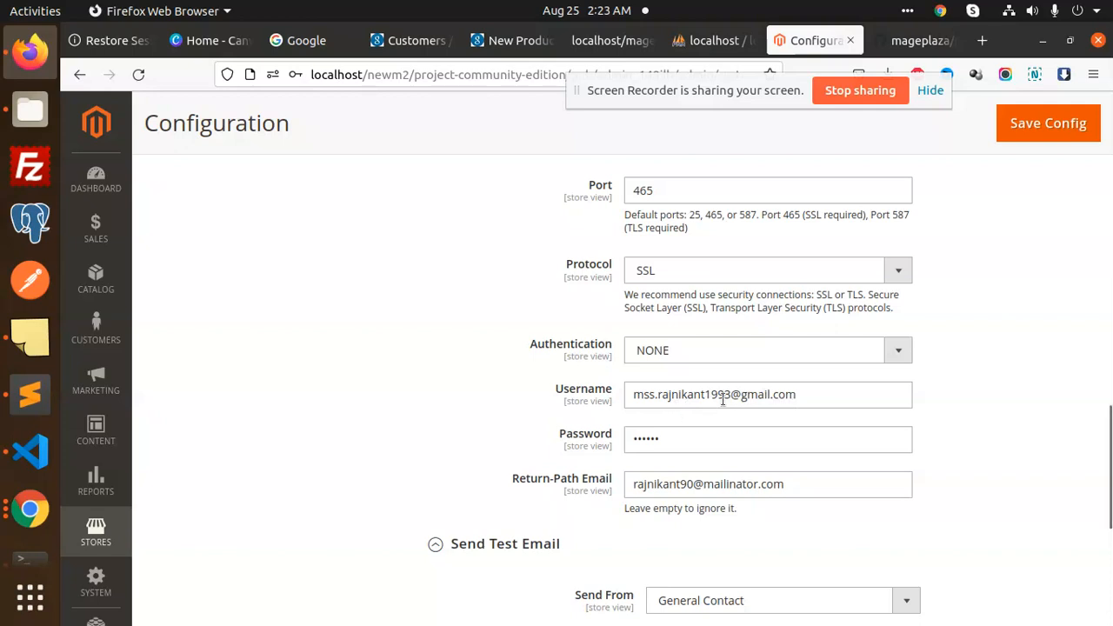
Change SMTP Authentication to LOGIN and save the configuration
left_click(837, 393)
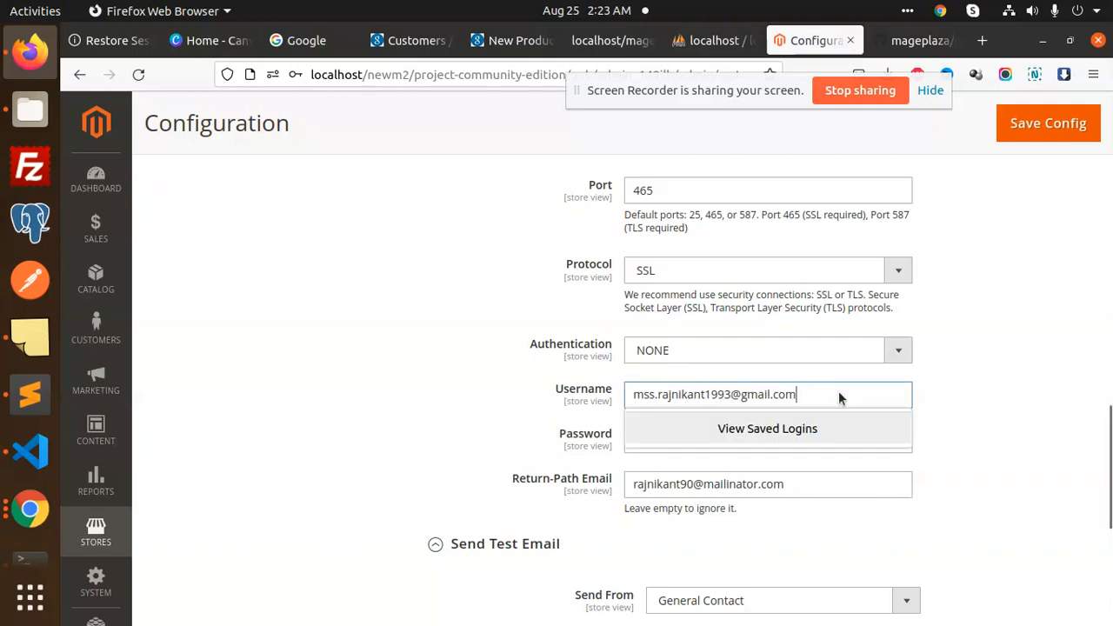
left_click(636, 397)
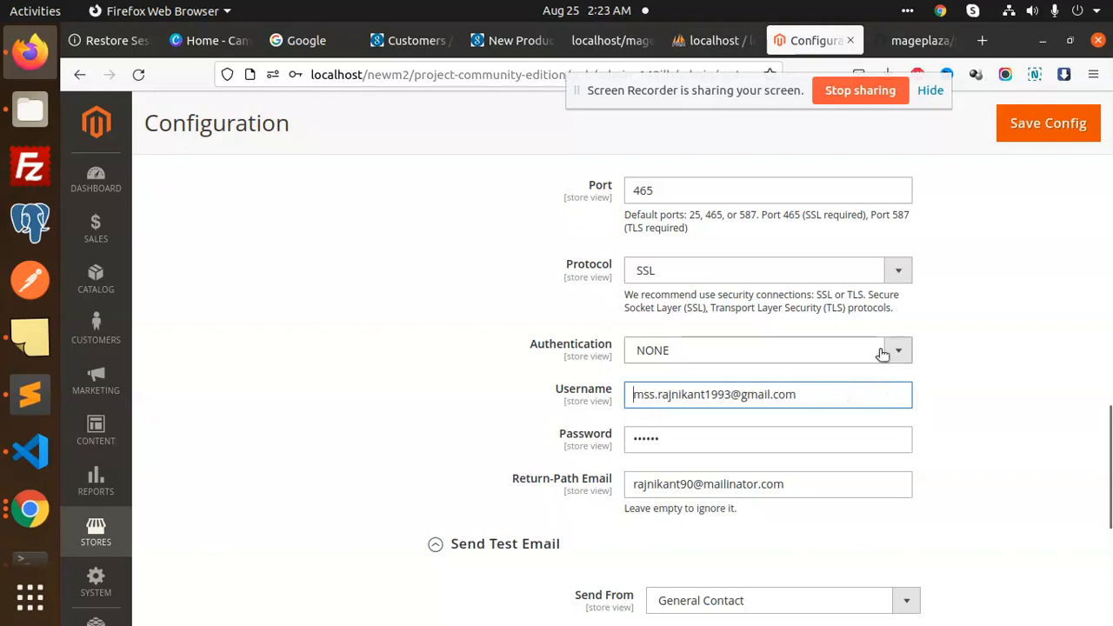
left_click(760, 348)
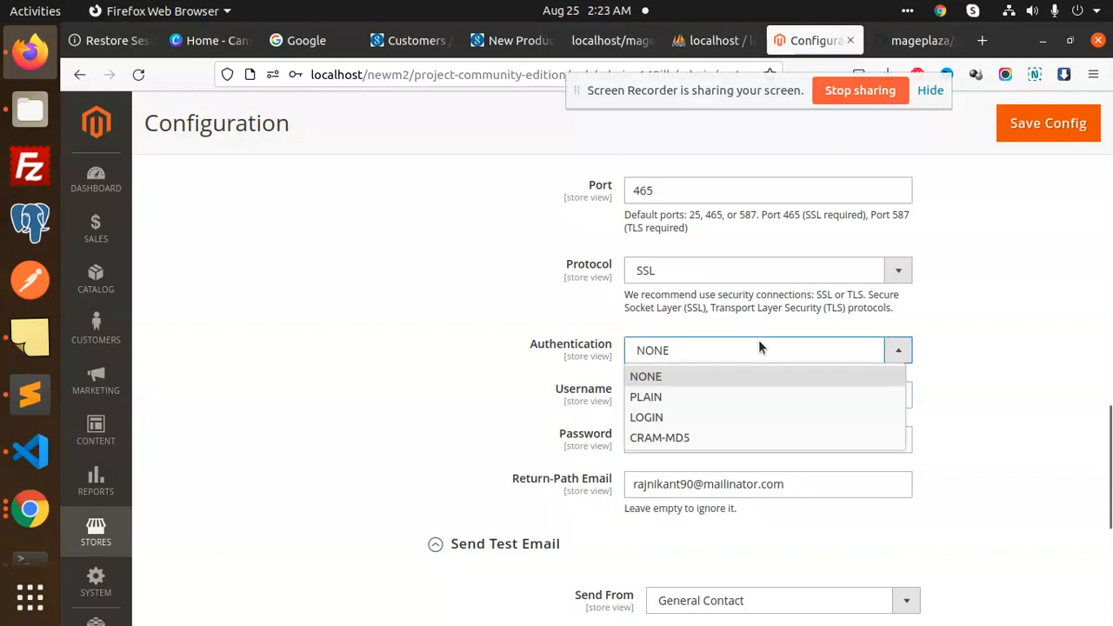
left_click(679, 417)
scroll(930, 352, "down", 3)
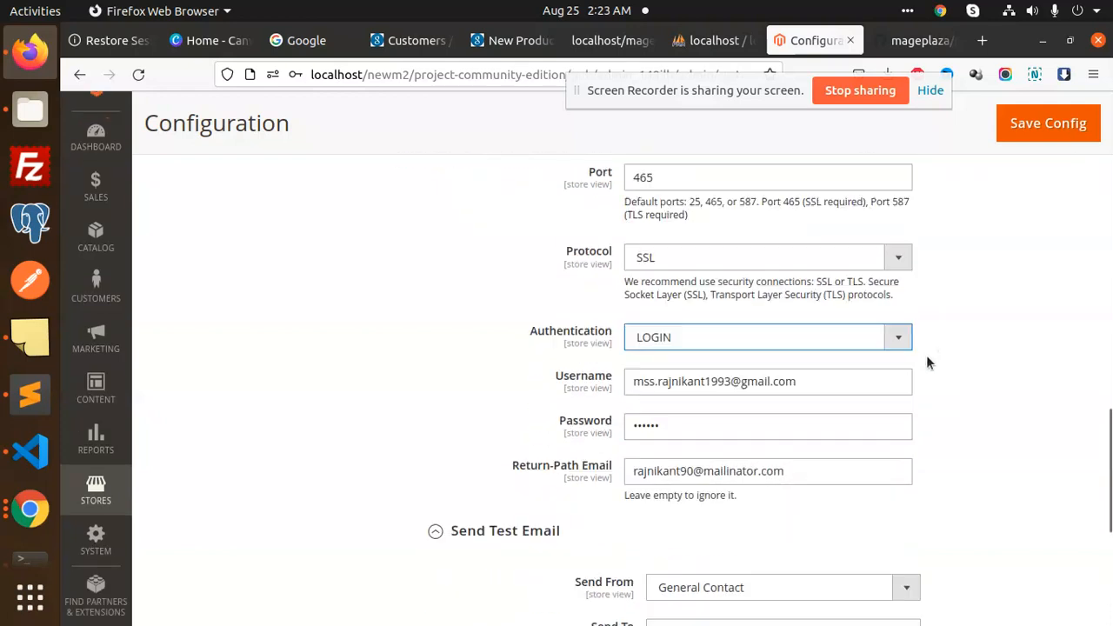
scroll(905, 351, "up", 3)
left_click(1046, 123)
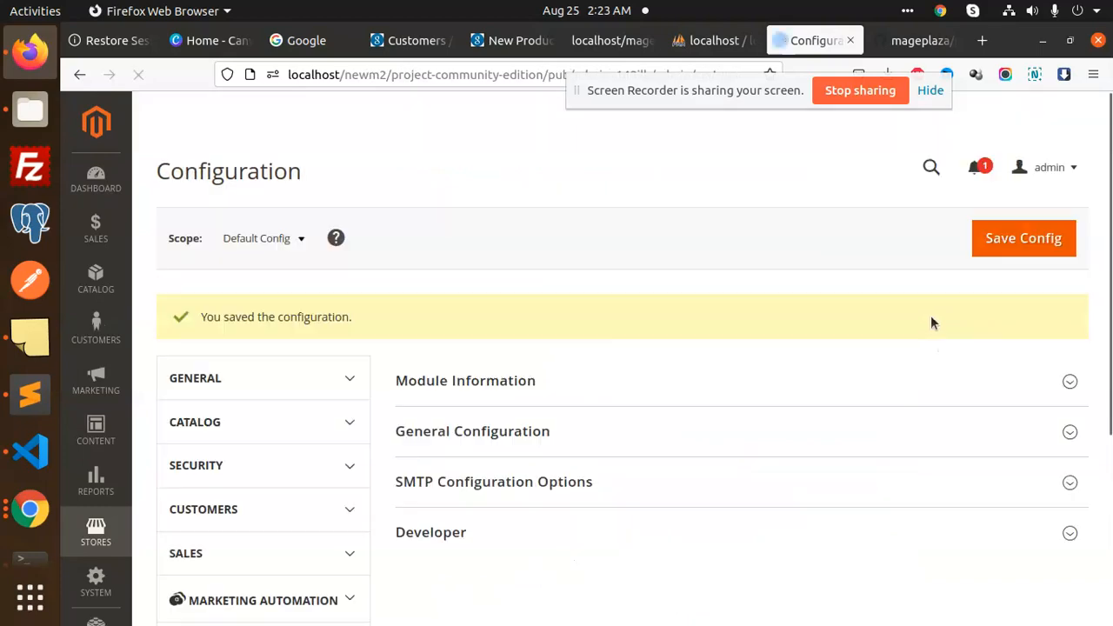
scroll(867, 383, "down", 8)
scroll(772, 374, "up", 10)
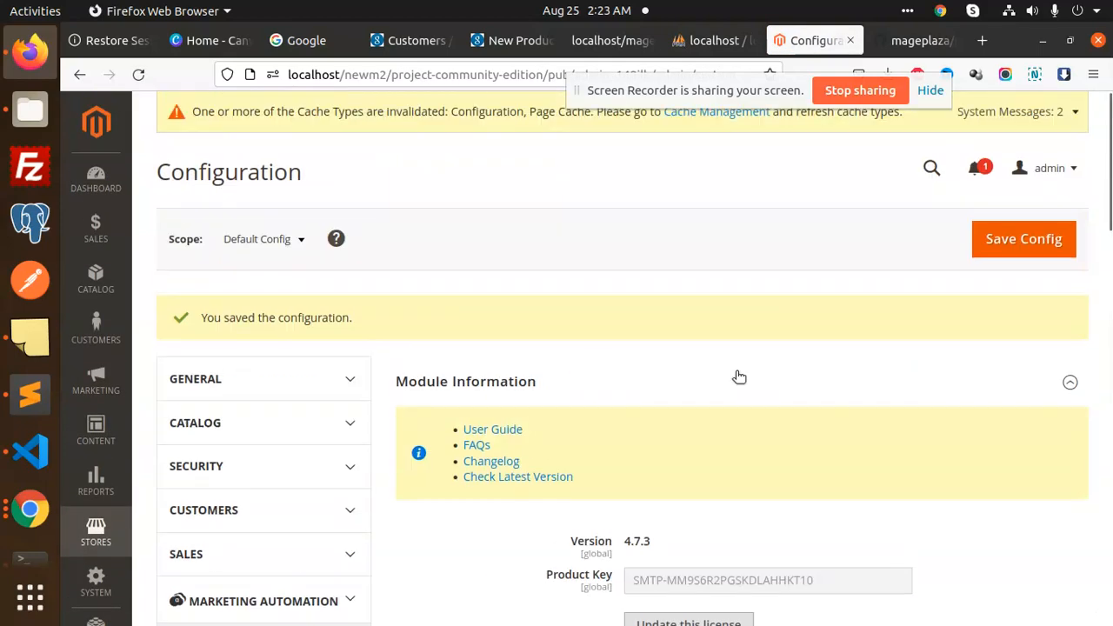
Flush the Magento cache in Cache Management and reload the Configuration page
middle_click(717, 111)
left_click(844, 41)
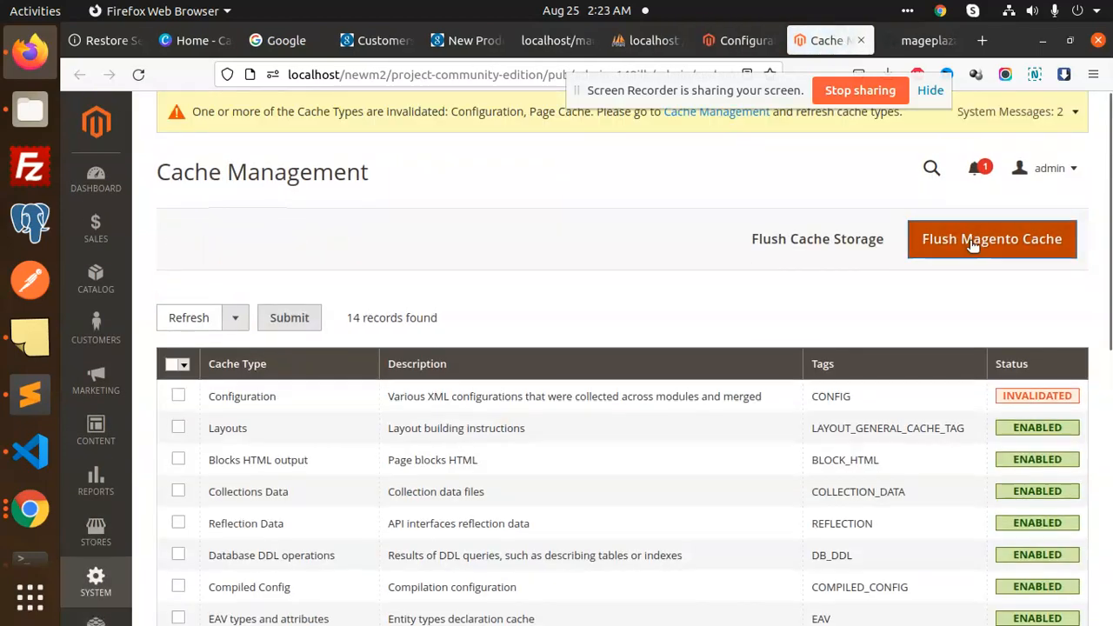
left_click(963, 231)
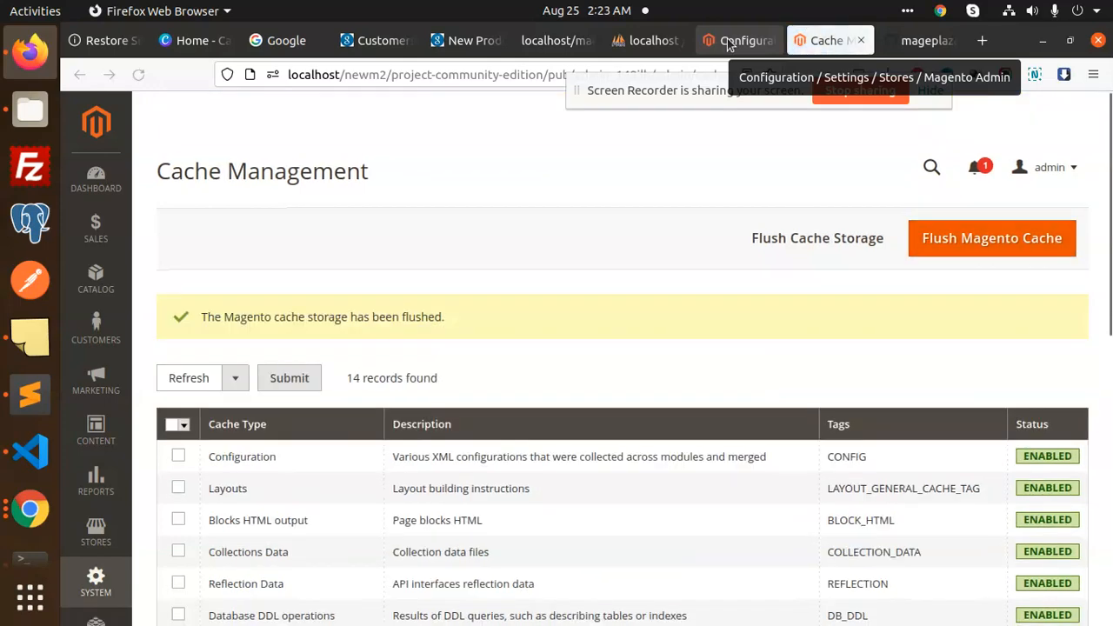
left_click(729, 46)
left_click(139, 75)
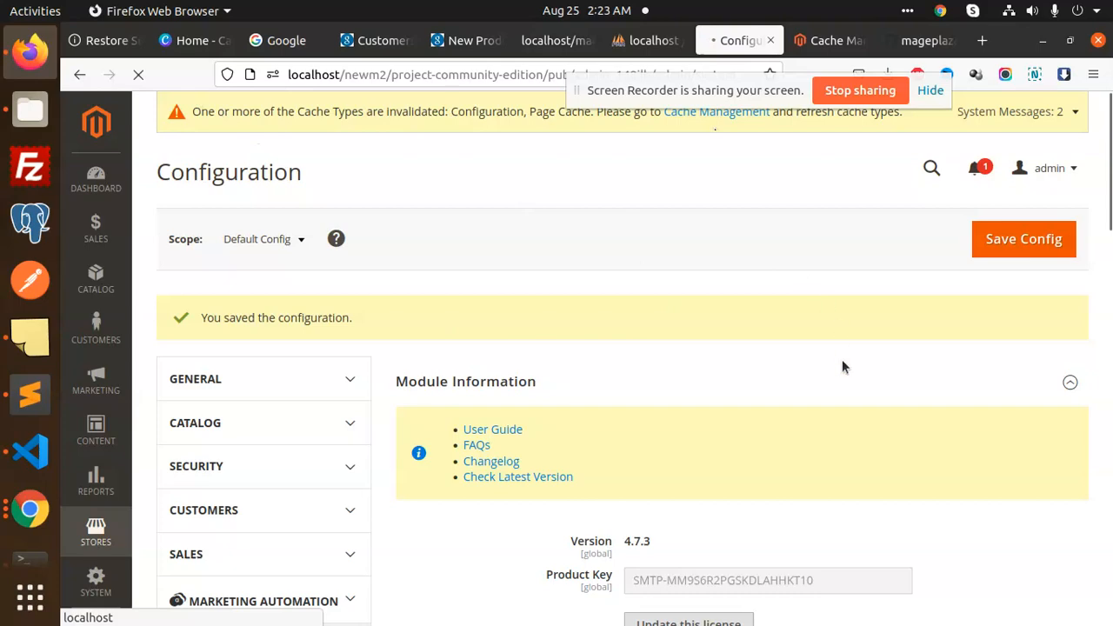
Resend the test email, close the 'Sent successfully' message, and select the store's base URL
scroll(783, 383, "down", 15)
scroll(666, 415, "down", 5)
left_click(608, 385)
scroll(728, 465, "down", 5)
left_click(683, 395)
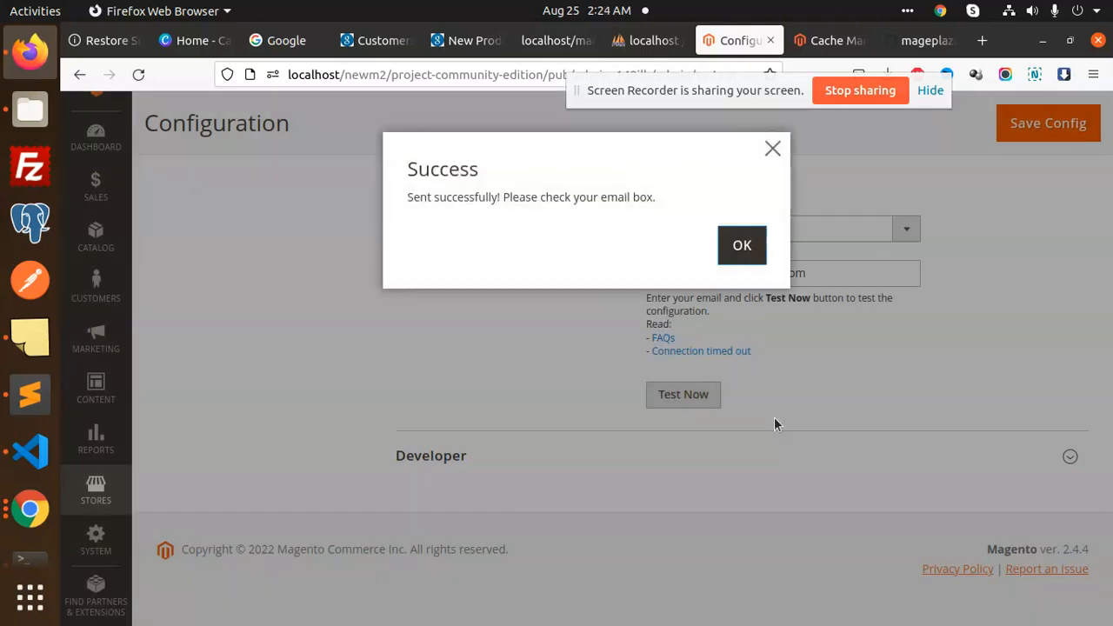
triple_click(518, 197)
left_click(547, 388)
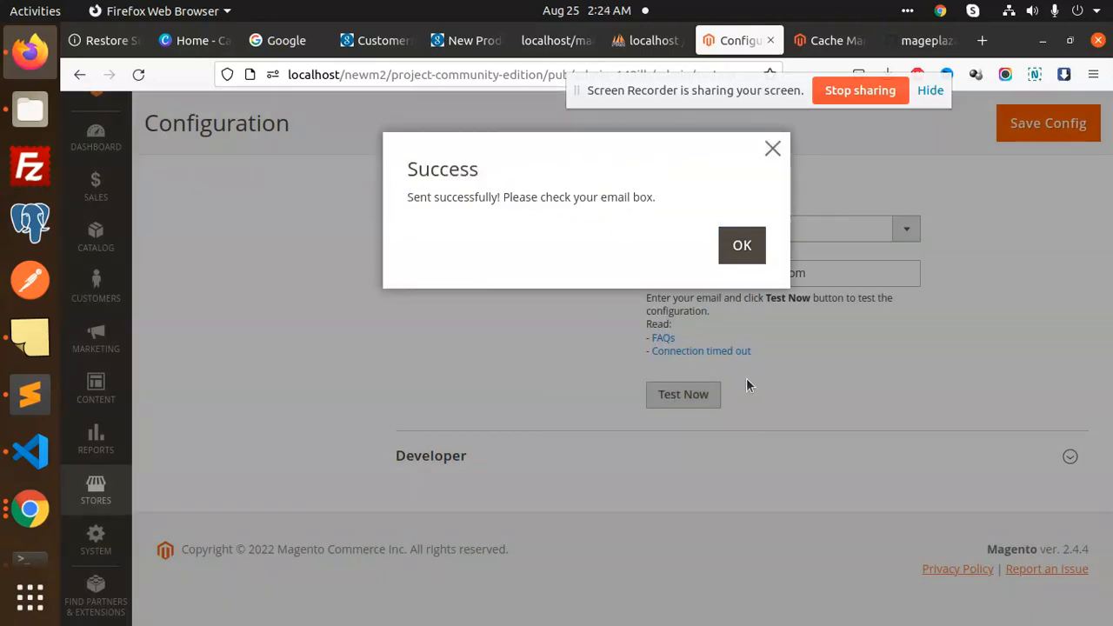
left_click(742, 249)
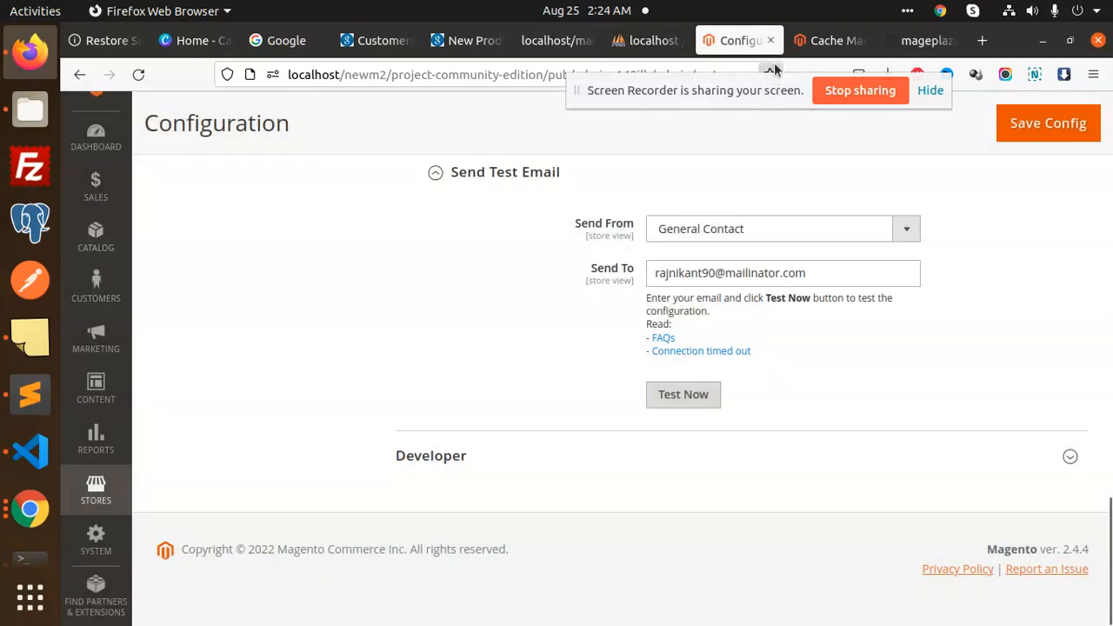
left_click_drag(621, 90, 686, 166)
left_click_drag(571, 75, 279, 75)
key("ctrl+c")
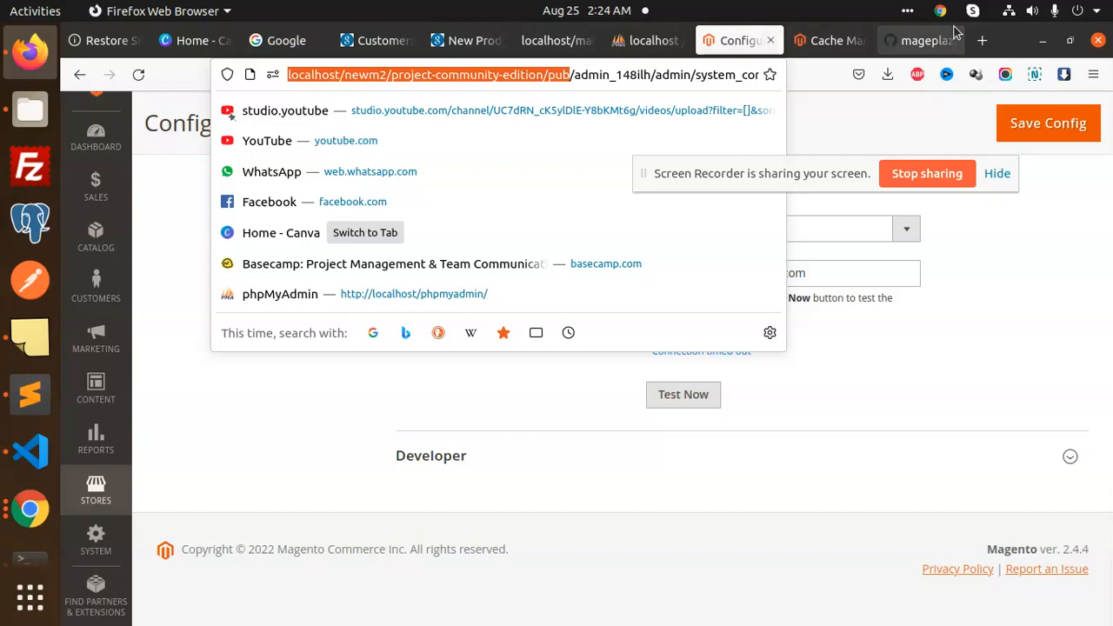
Load the newm2 storefront in a new tab, append the admin_148ilh path, then return to Configuration
key("ctrl+t")
right_click(547, 80)
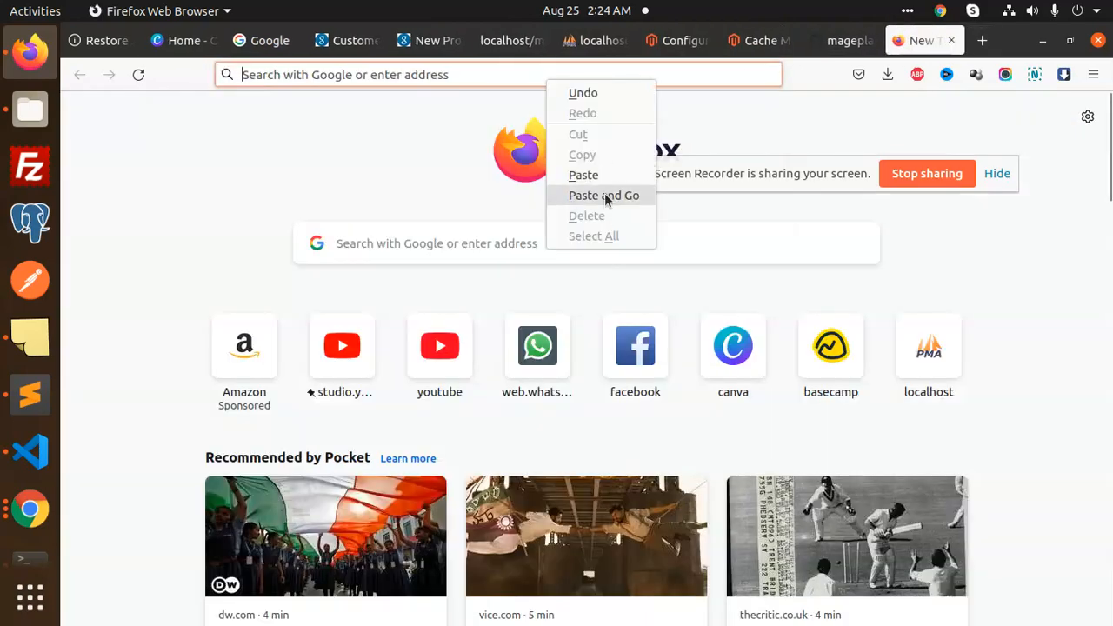
left_click(604, 196)
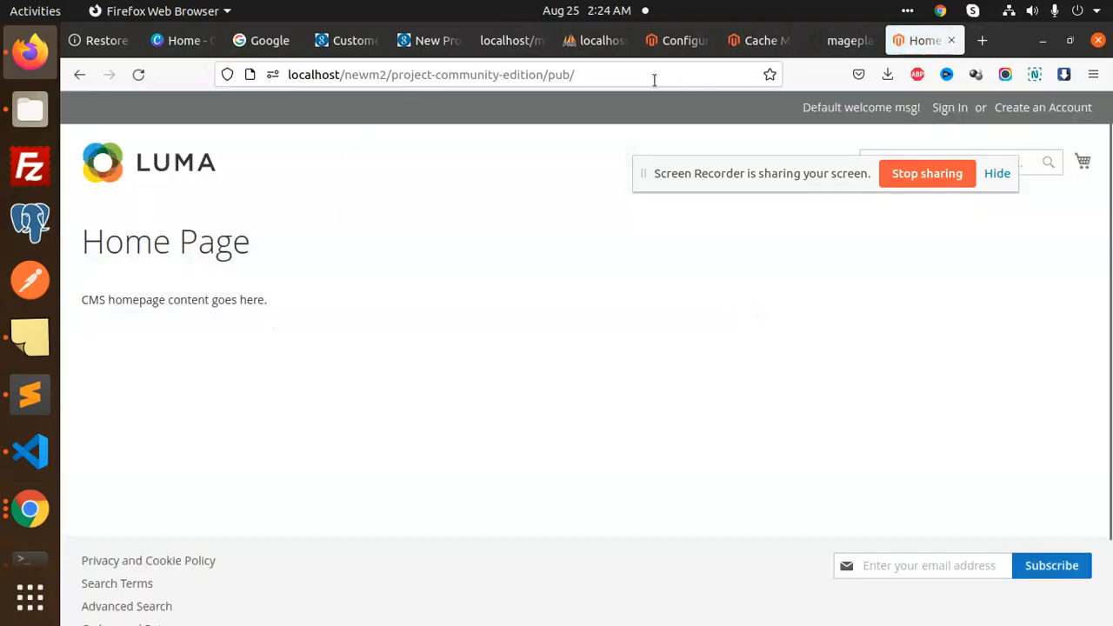
left_click(615, 74)
left_click(617, 74)
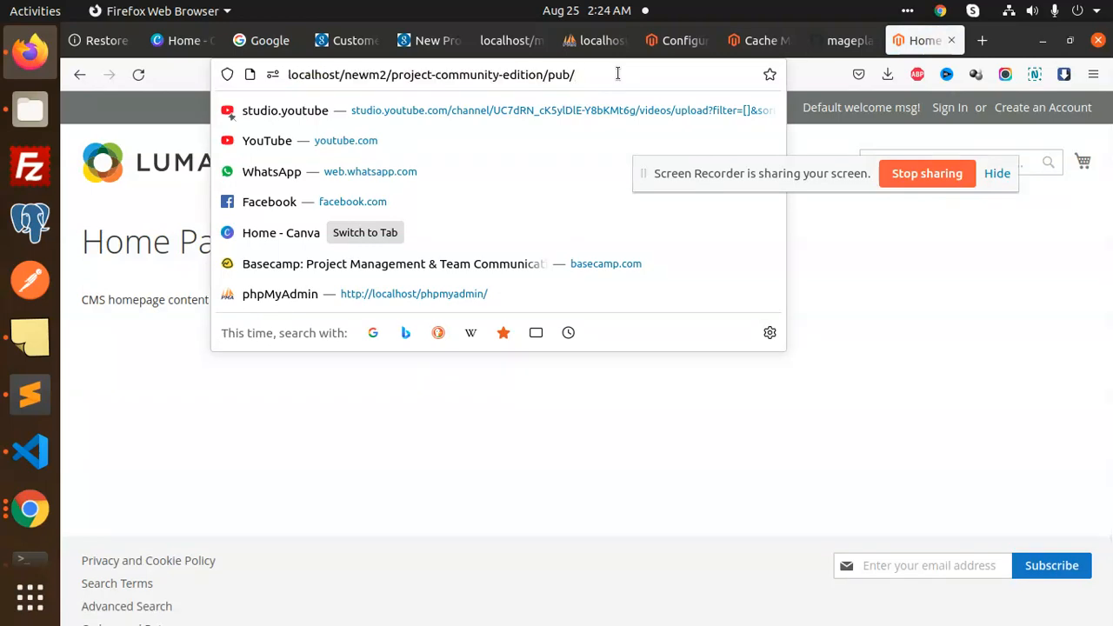
type("admin_148ilh")
key("Return")
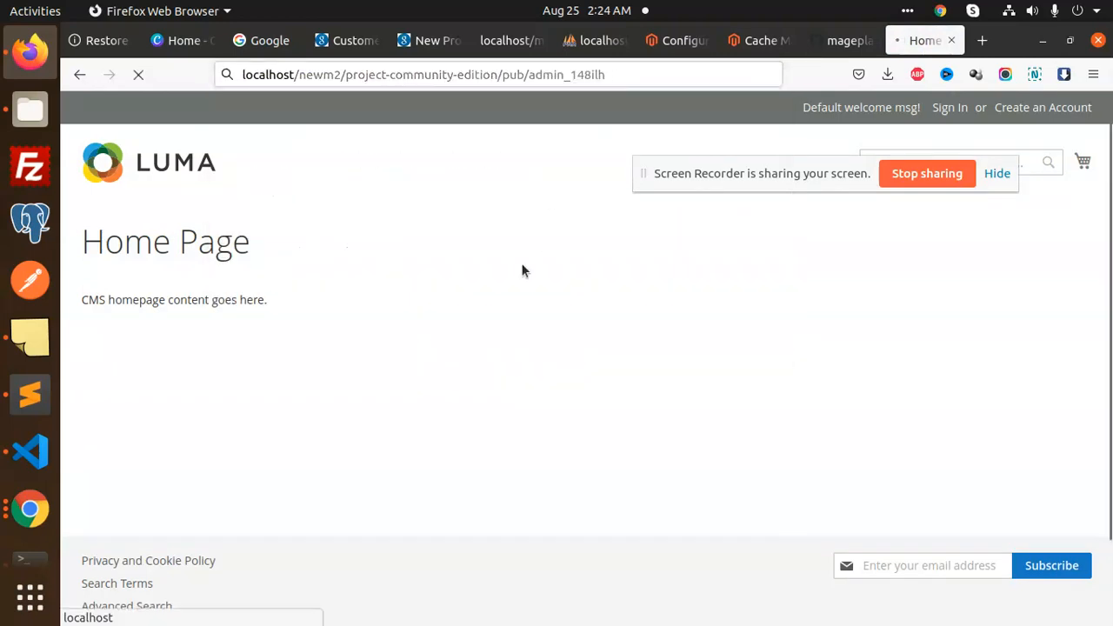
left_click(701, 28)
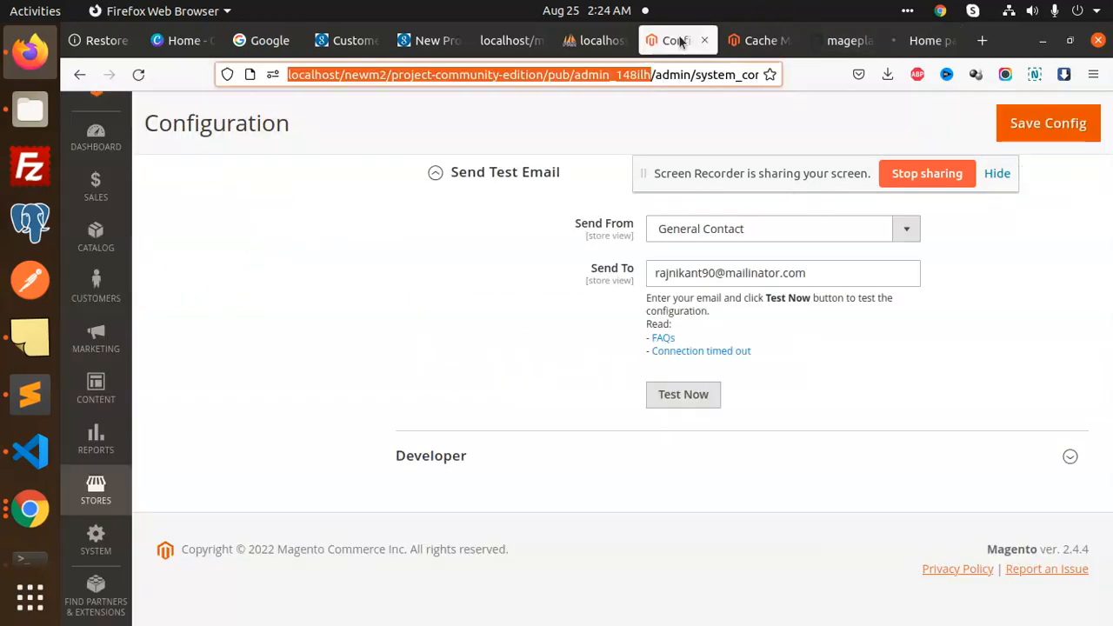
scroll(102, 236, "up", 5)
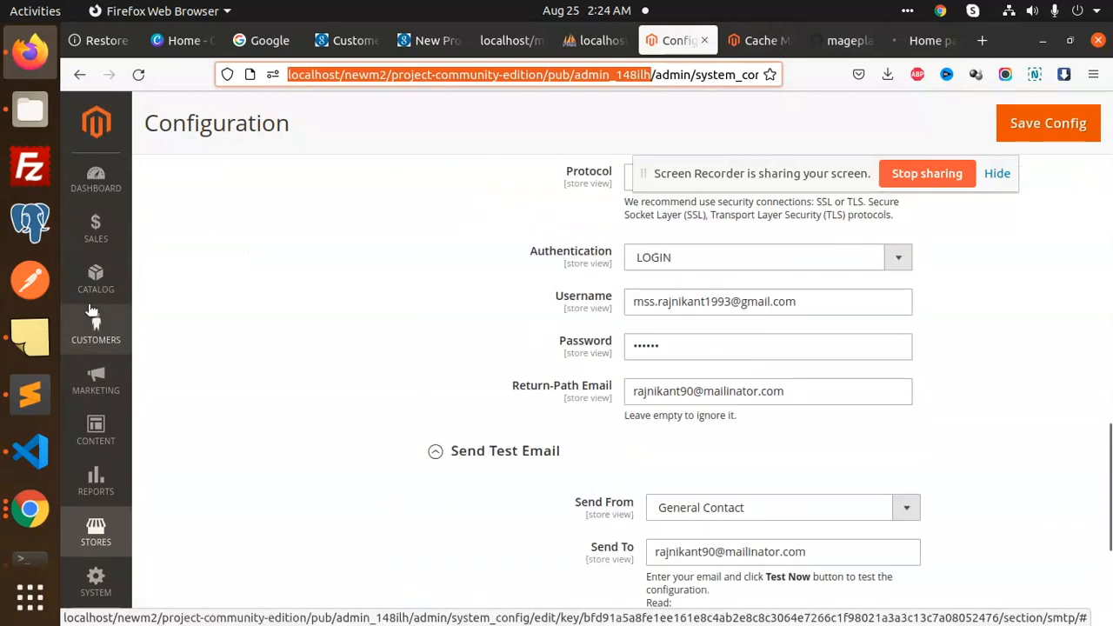
scroll(103, 228, "down", 2)
Start a new catalog product named 'test' with SKU 'test'
left_click(101, 232)
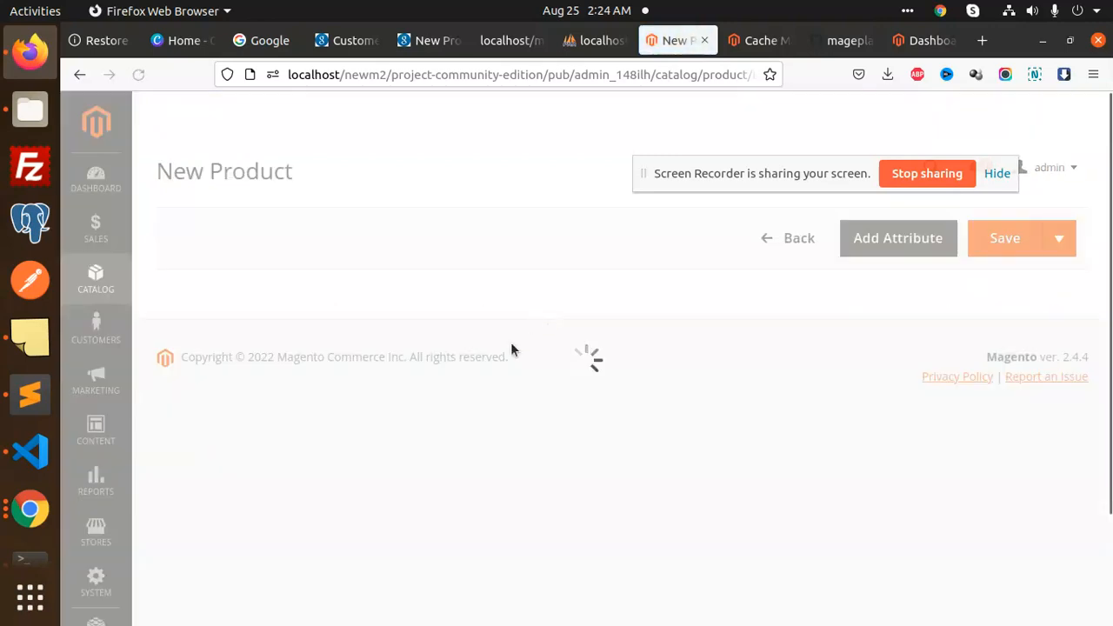
left_click(548, 428)
type("sagdds")
left_click(438, 486)
type("gds")
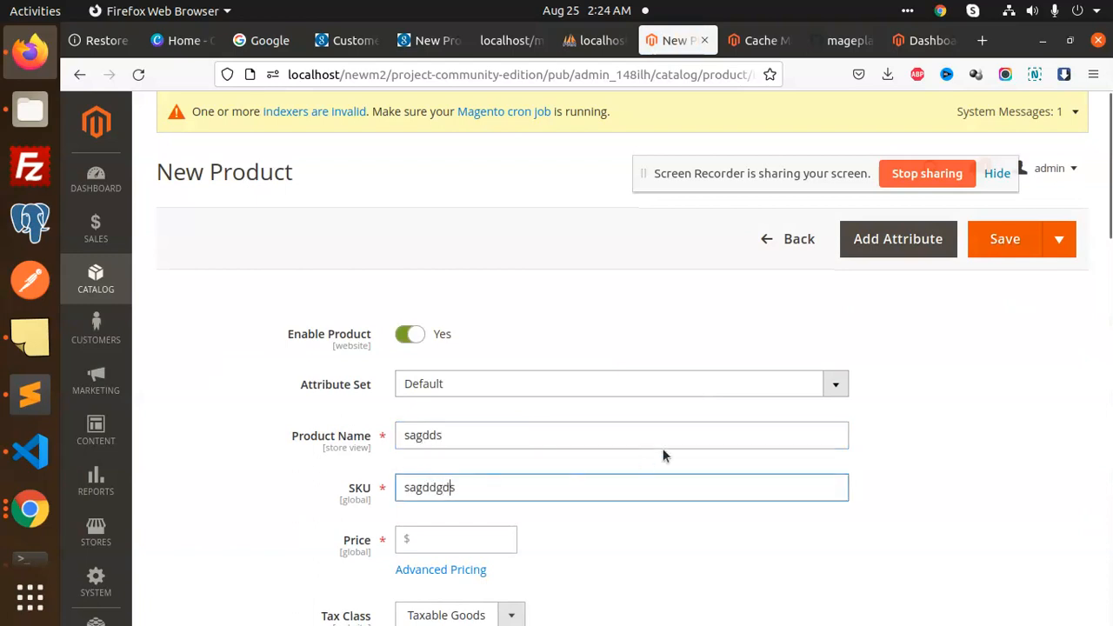
left_click(472, 435)
double_click(464, 432)
type("test")
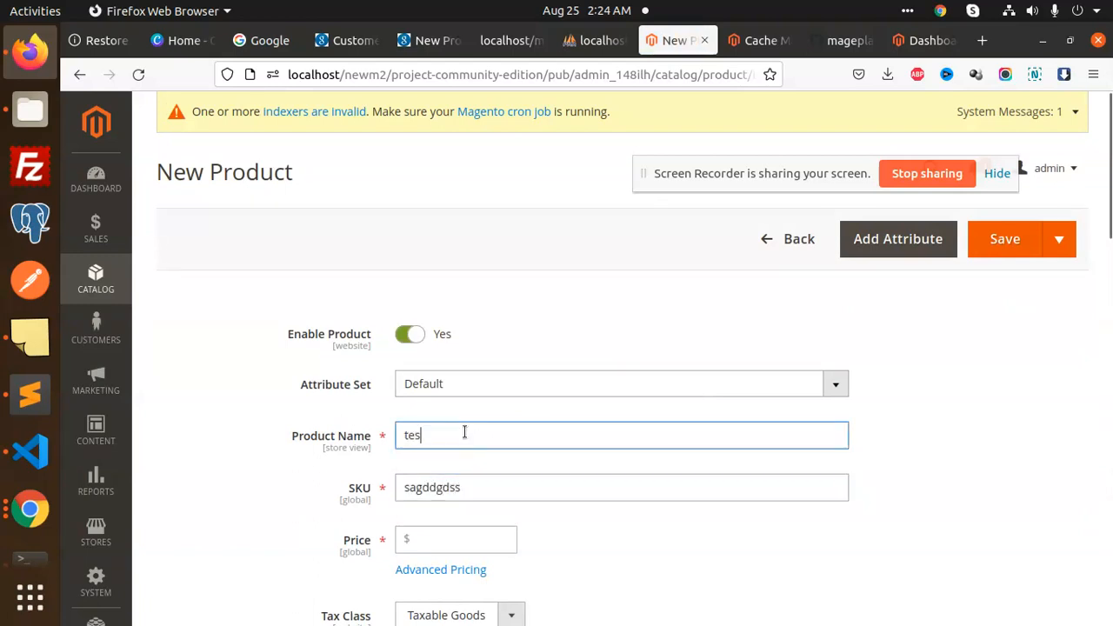
key("Tab")
type("test")
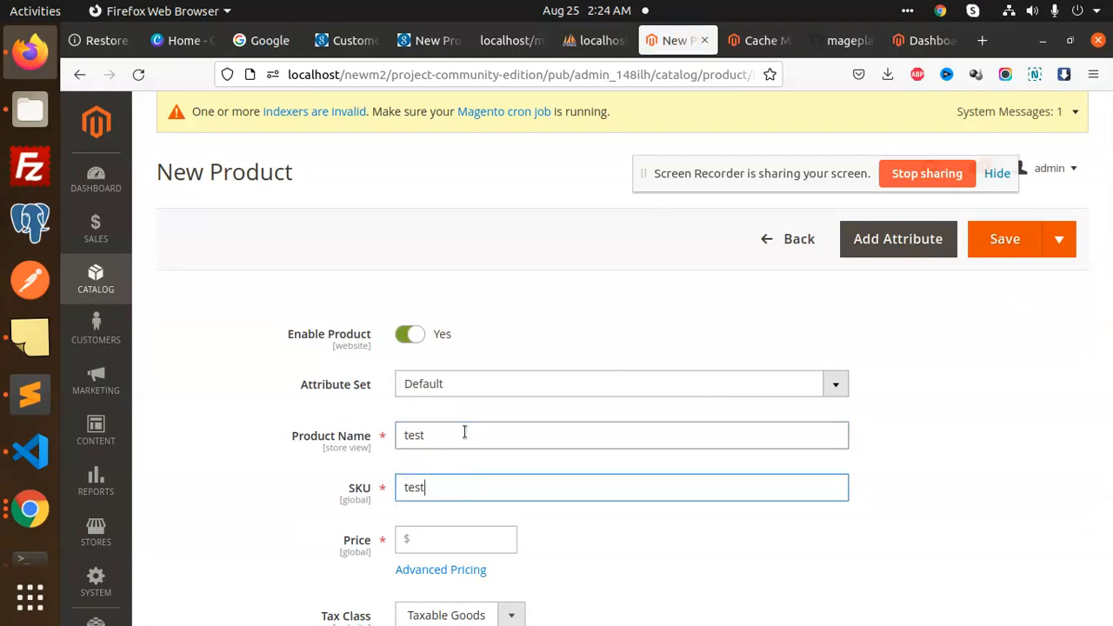
Give it price 12, quantity 11 and Default Category, save it, then show Cache Management
scroll(464, 432, "down", 5)
left_click(450, 261)
type("1")
left_click(441, 385)
type("11")
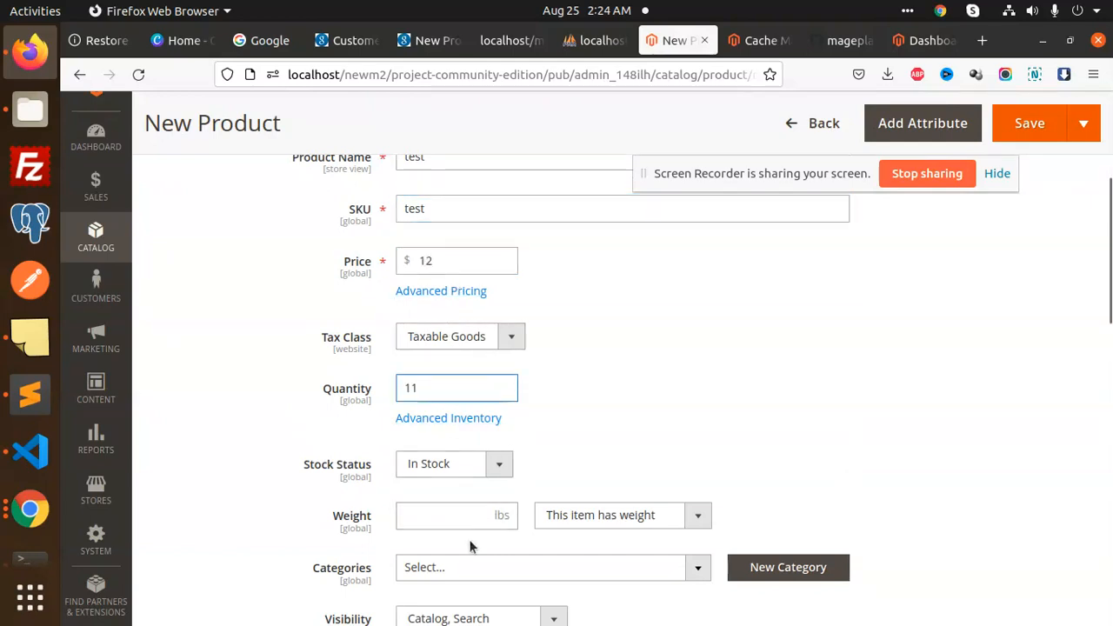
scroll(469, 546, "down", 2)
left_click(471, 480)
left_click(474, 550)
left_click(551, 588)
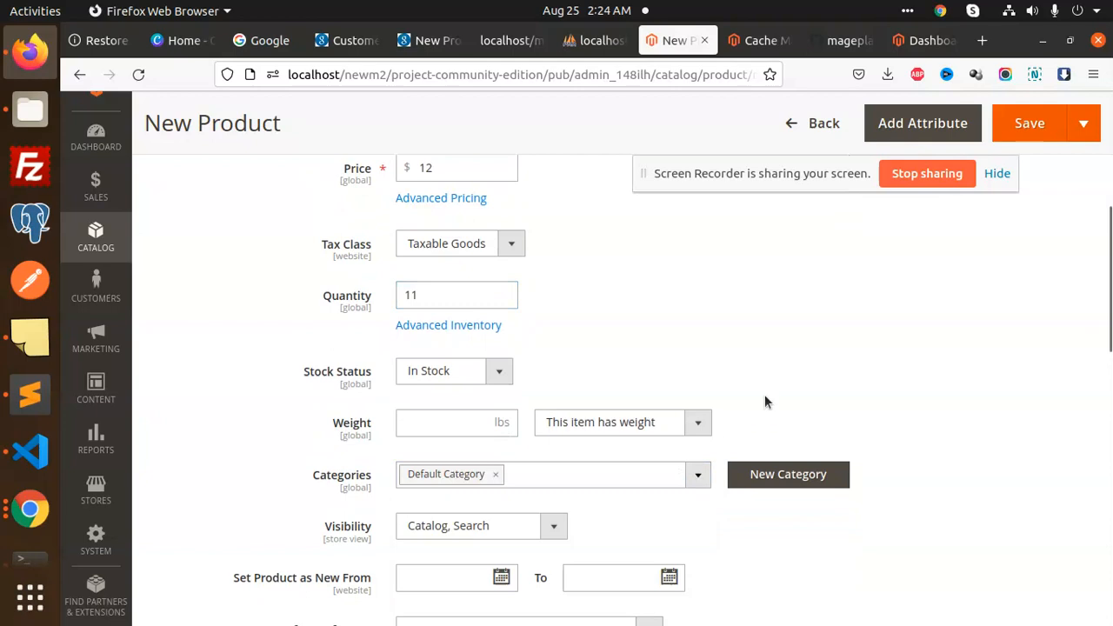
left_click(1041, 122)
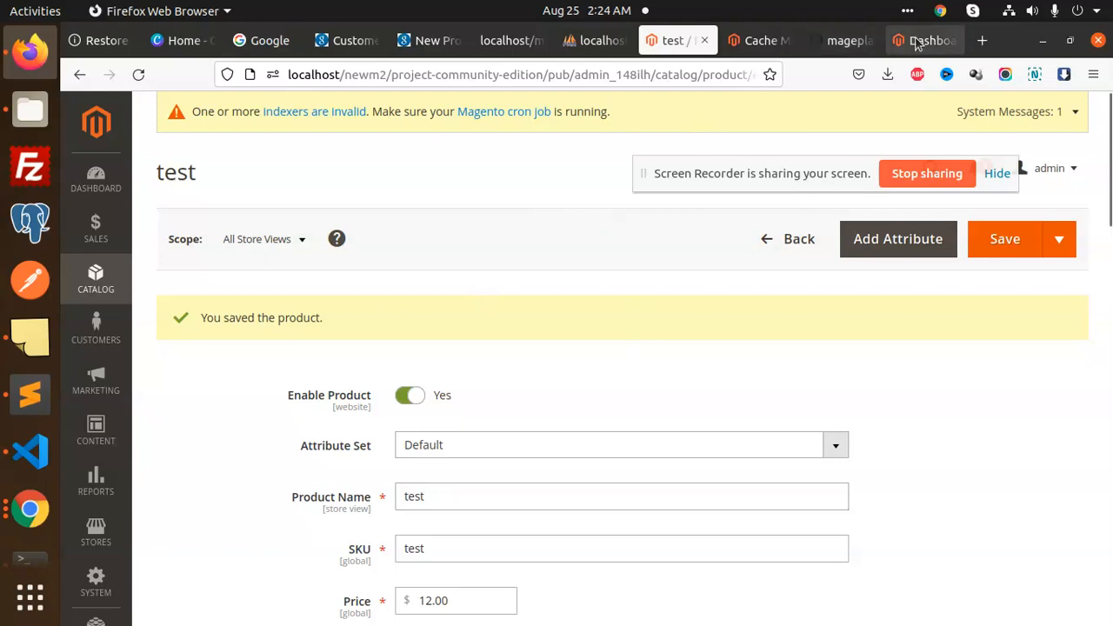
left_click(760, 41)
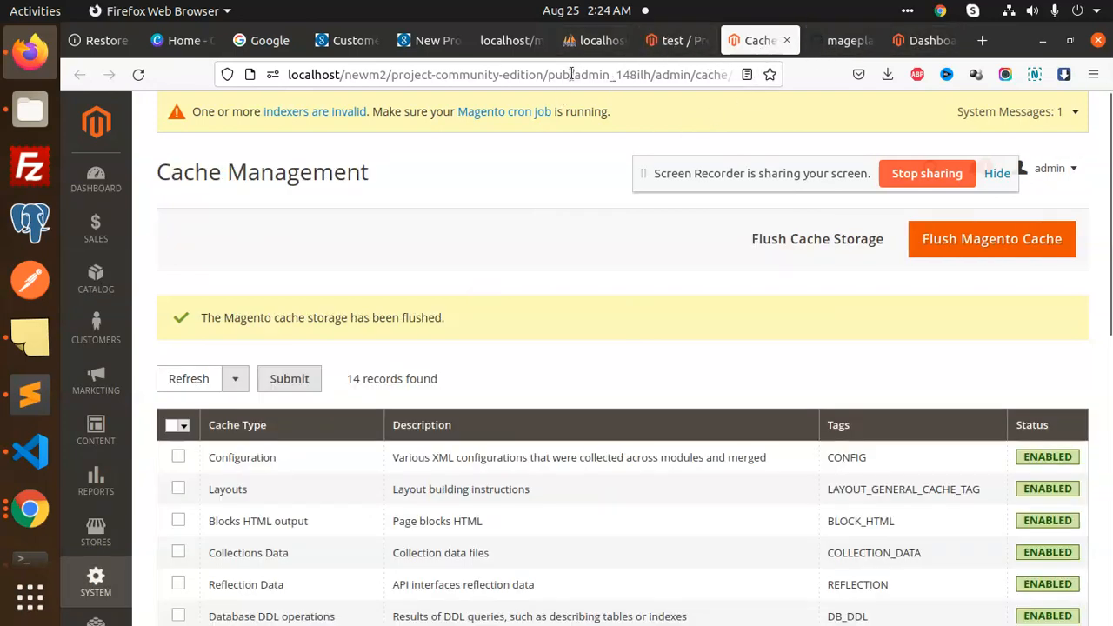
Load the store's base URL in a new browser tab
left_click_drag(571, 74, 260, 75)
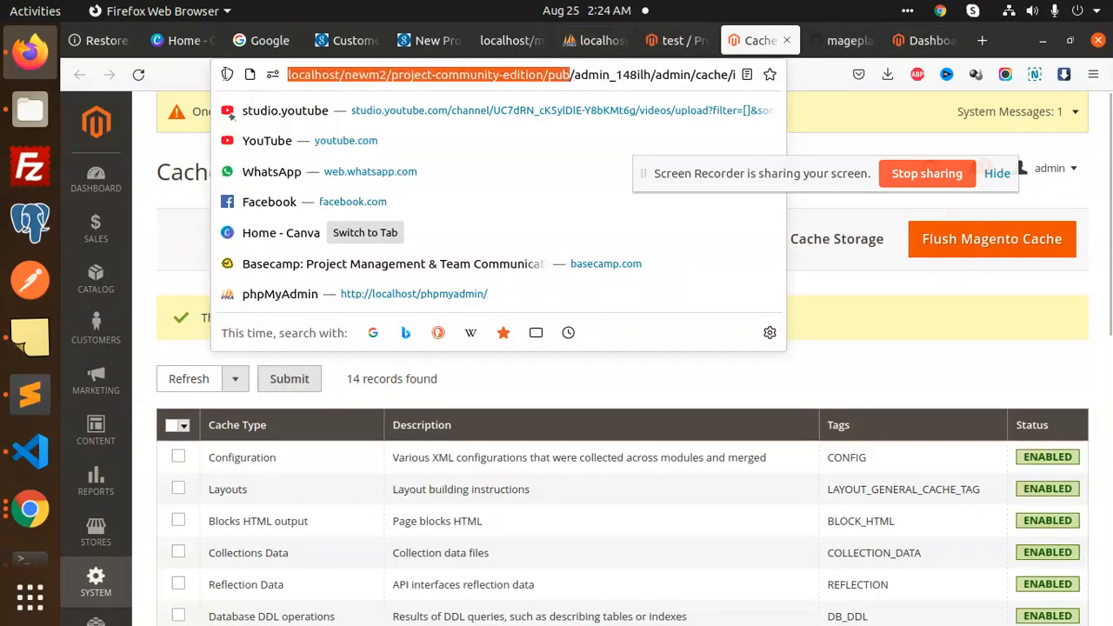
left_click(983, 40)
right_click(559, 76)
left_click(600, 193)
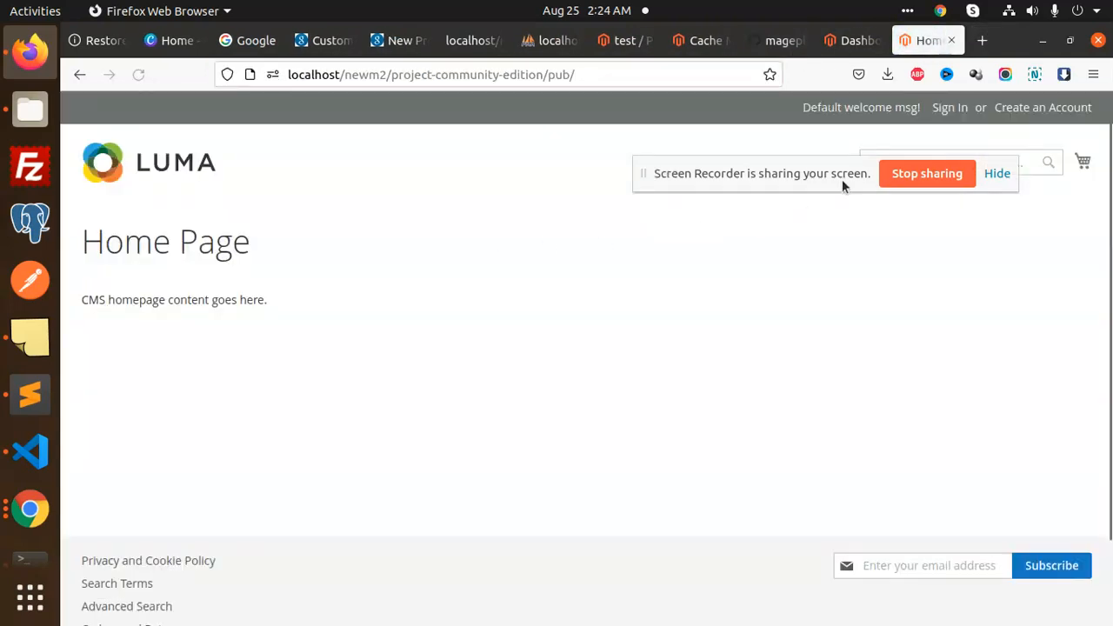
Search the storefront for 'test', then open Create an Account in a new tab
left_click(906, 159)
type("test")
key("Return")
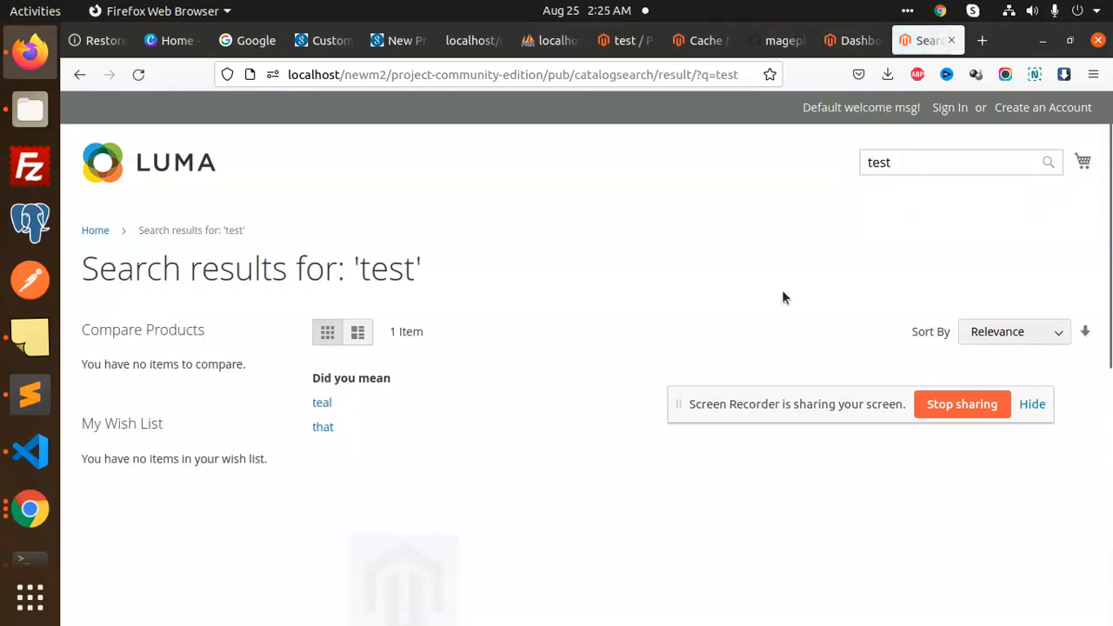
scroll(415, 415, "down", 2)
scroll(408, 400, "down", 3)
scroll(380, 336, "up", 3)
scroll(391, 490, "up", 2)
scroll(813, 252, "up", 1)
middle_click(1042, 107)
left_click(929, 40)
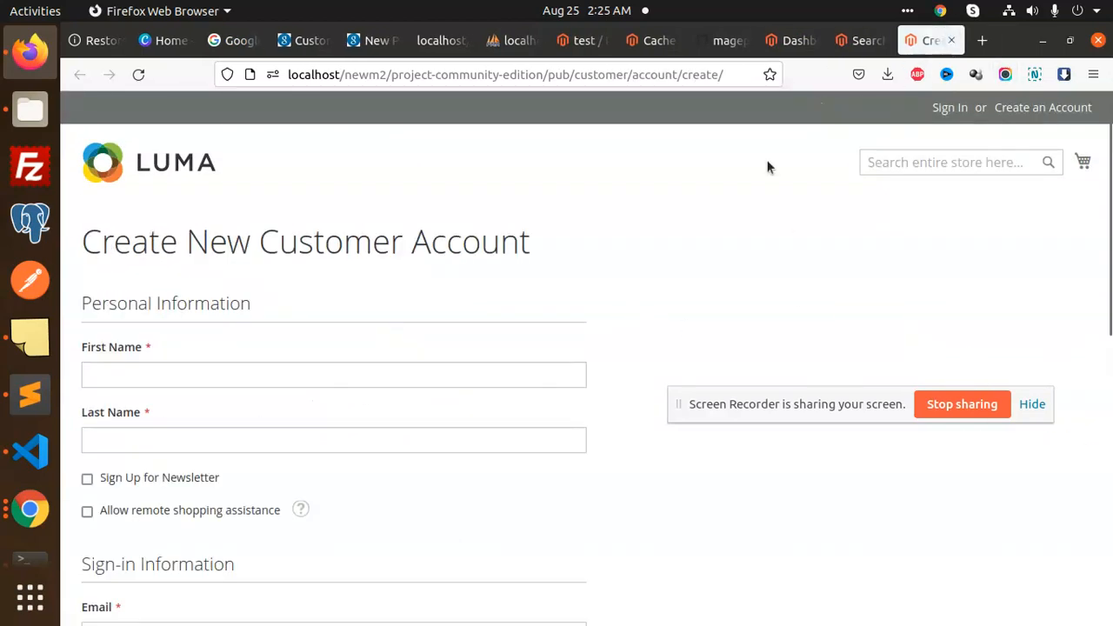
Enter the customer's first and last name on the registration form
left_click(294, 372)
type("asfdsa")
left_click(301, 435)
type("gdsh")
Fill the password from a saved login and enter the customer's Mailinator e-mail, fixing the domain typo
scroll(1111, 513, "down", 3)
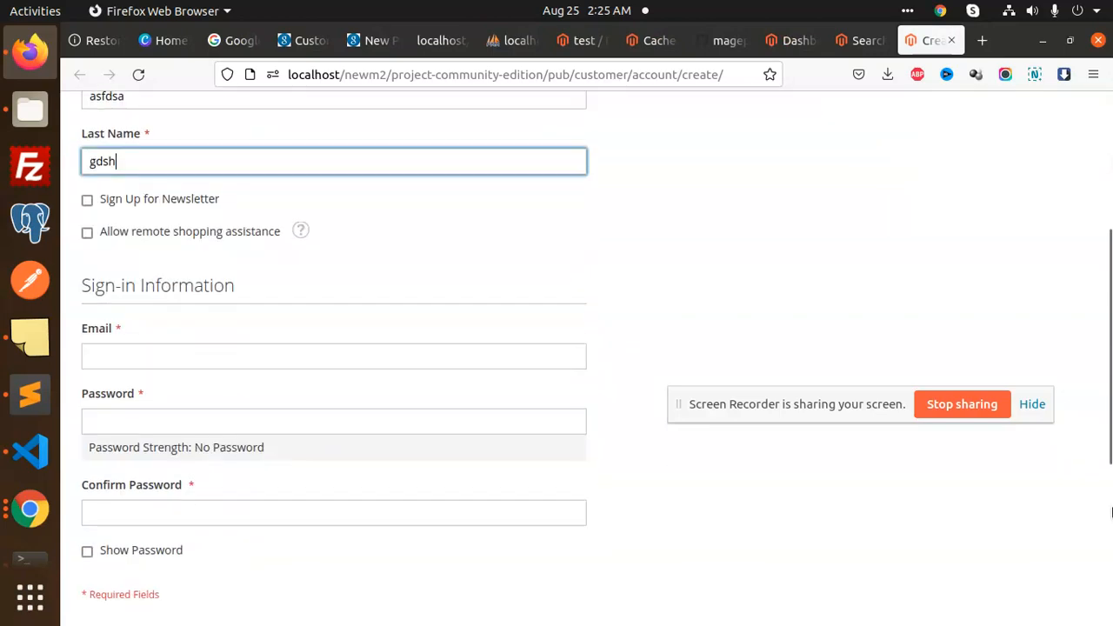
left_click(193, 359)
left_click(162, 408)
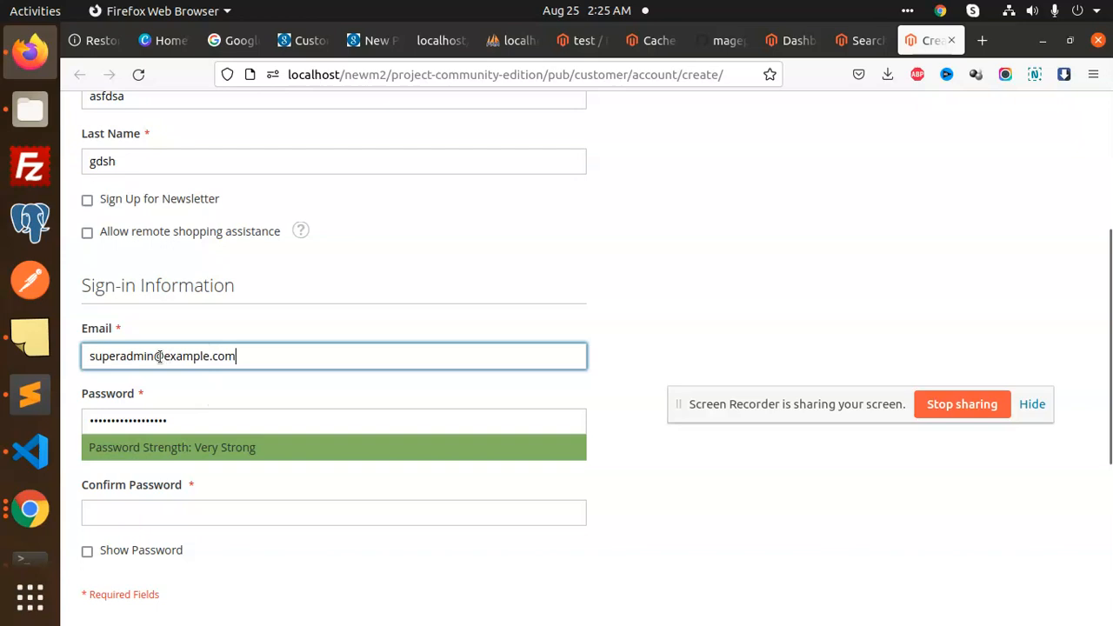
triple_click(156, 355)
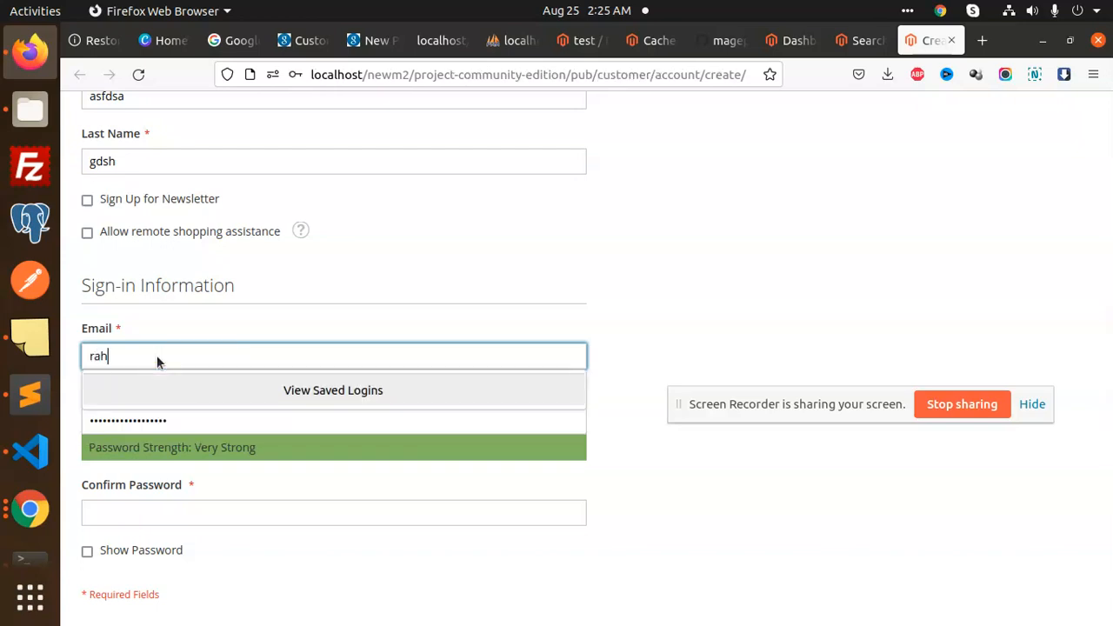
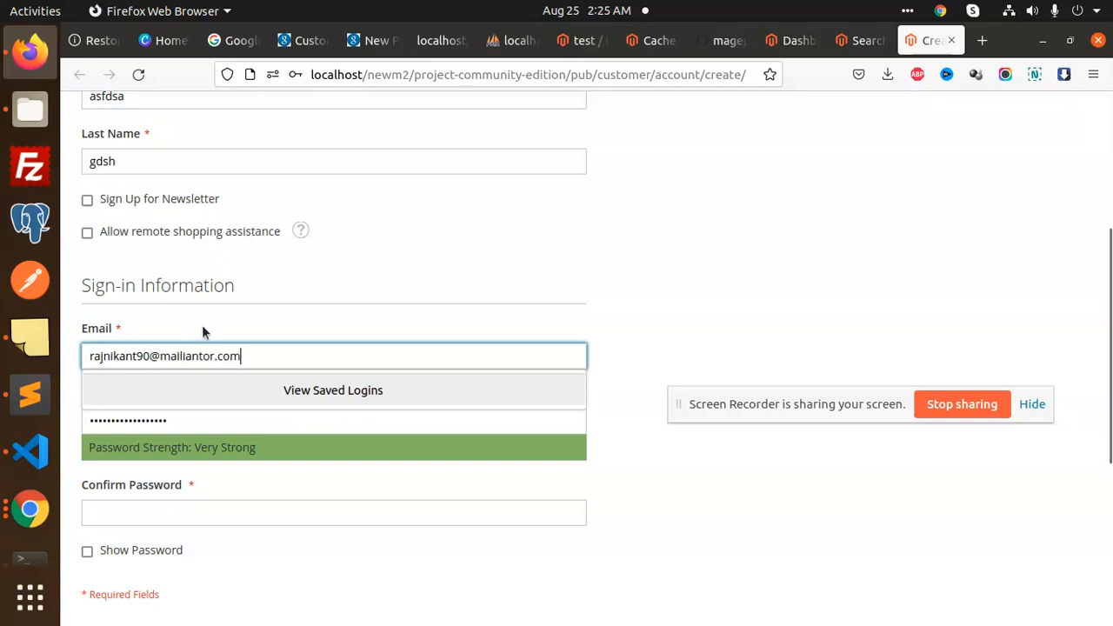
left_click(190, 355)
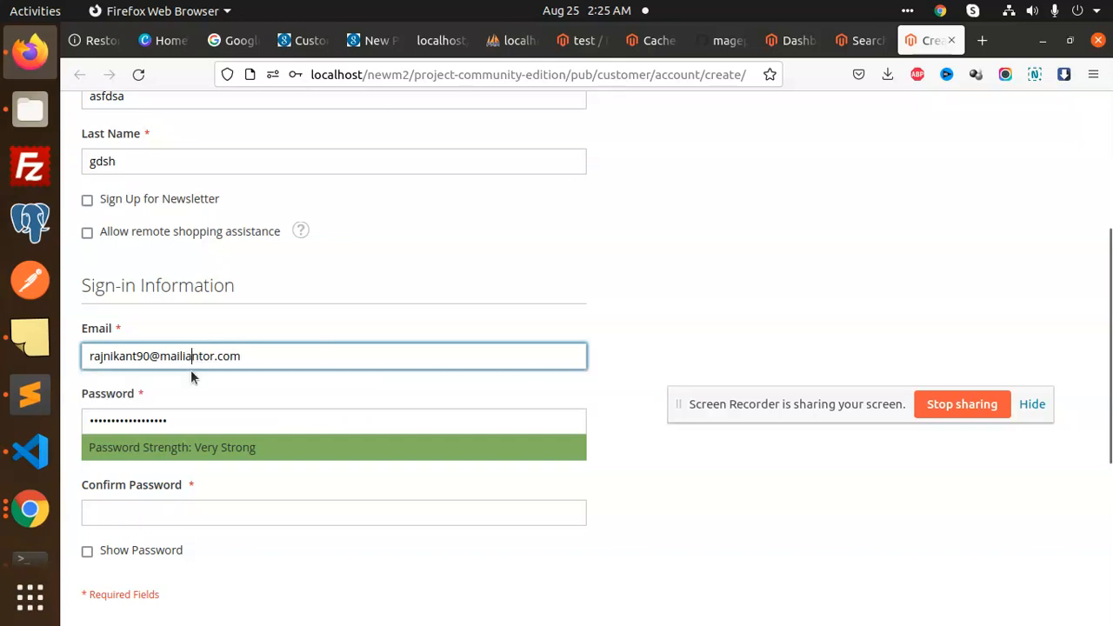
key("BackSpace")
key("Right")
type("a")
Confirm the password, enter a username, and submit the registration
scroll(299, 368, "down", 4)
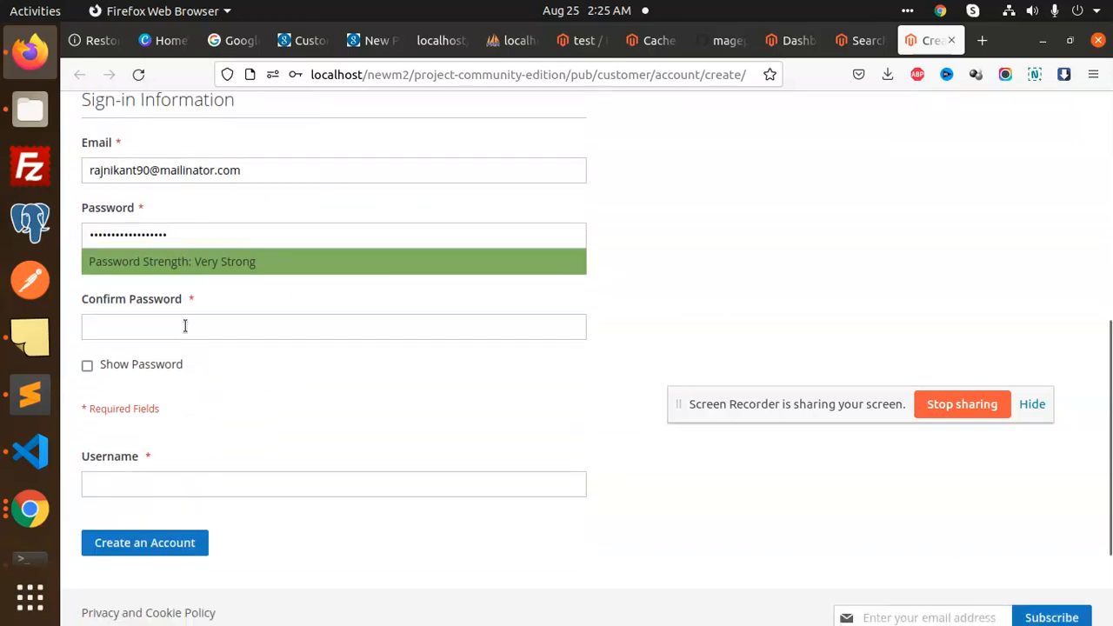
left_click(183, 327)
left_click(179, 439)
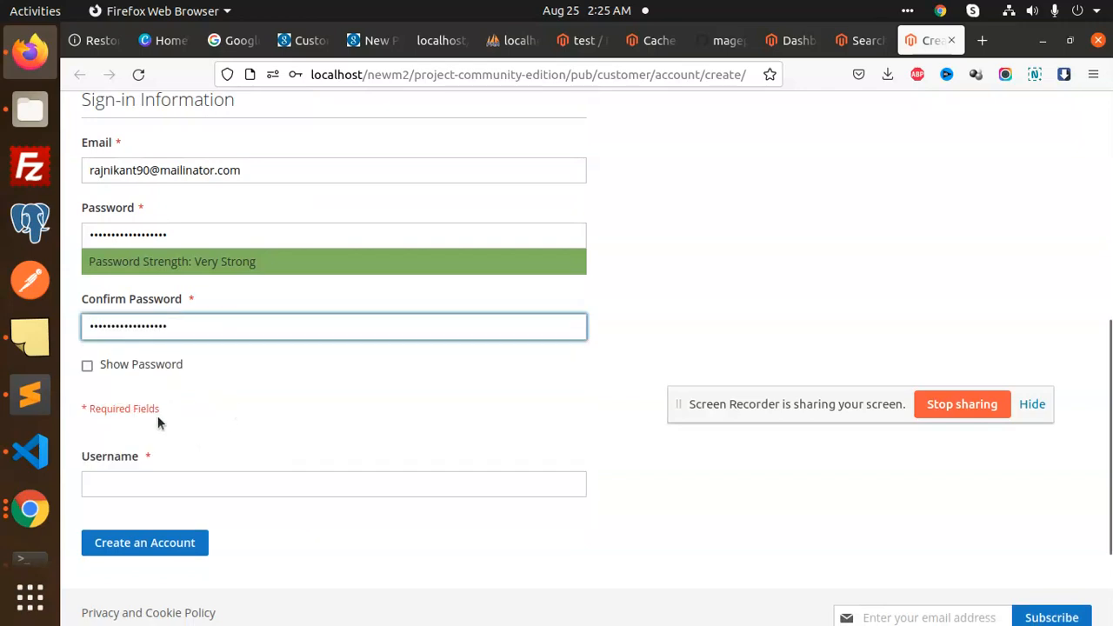
left_click(179, 474)
type("rajni90")
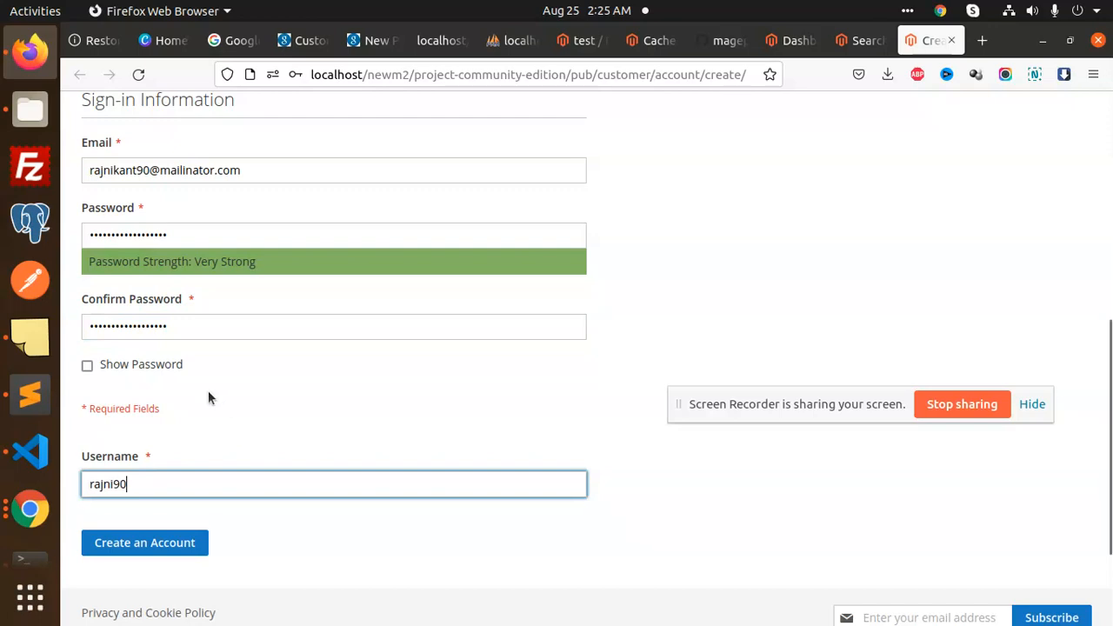
scroll(195, 426, "down", 3)
left_click(176, 401)
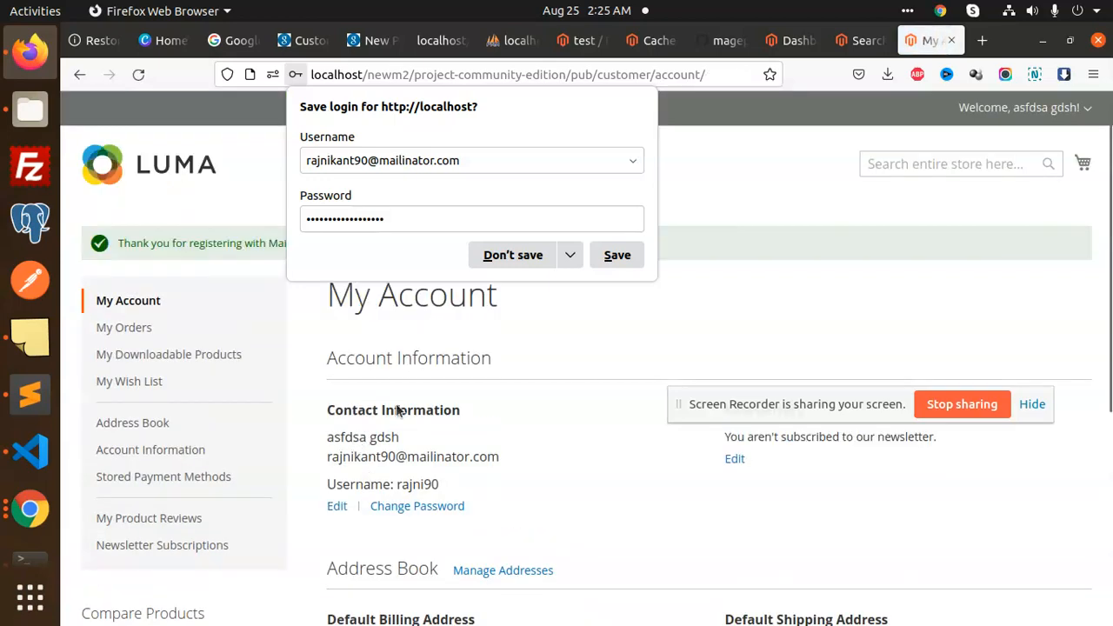
Dismiss the save-login prompt and open the new customer for editing from All Customers
left_click(713, 301)
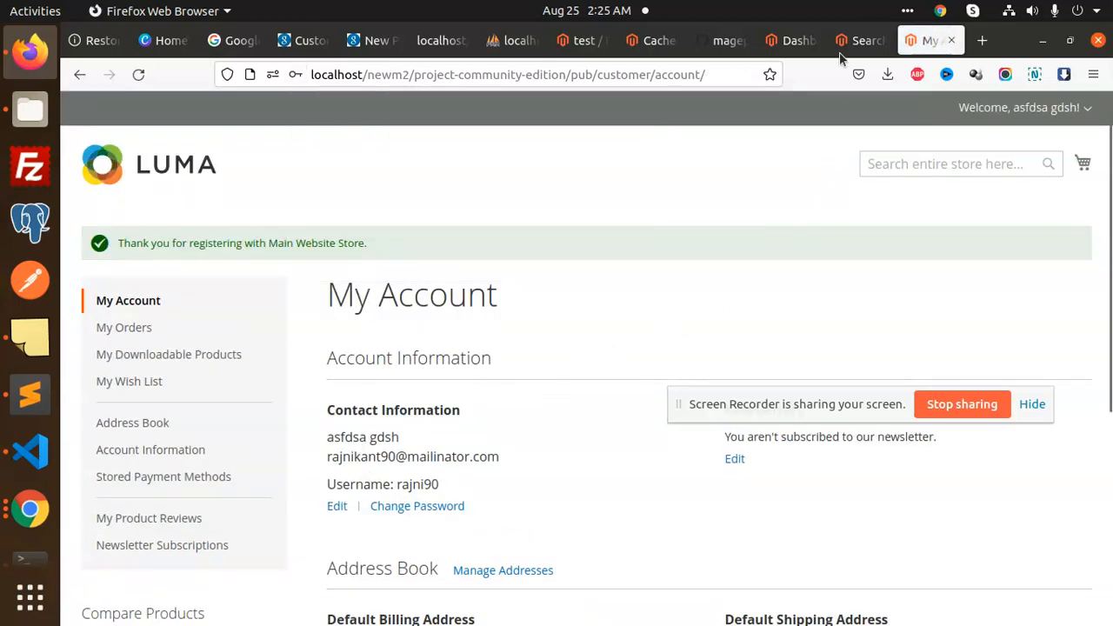
left_click(643, 44)
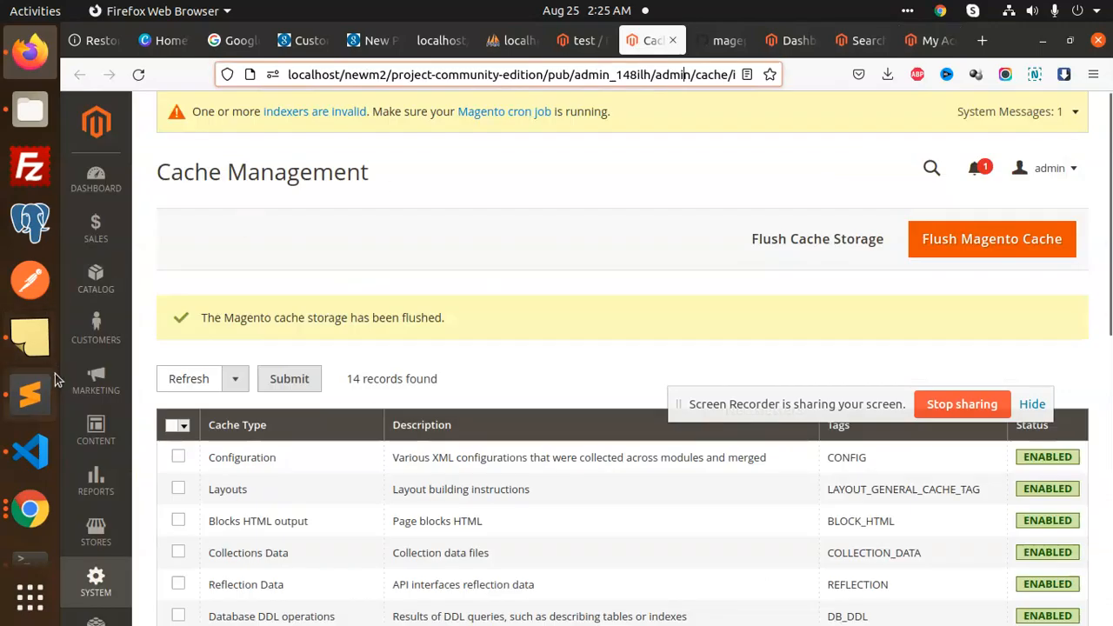
left_click(102, 329)
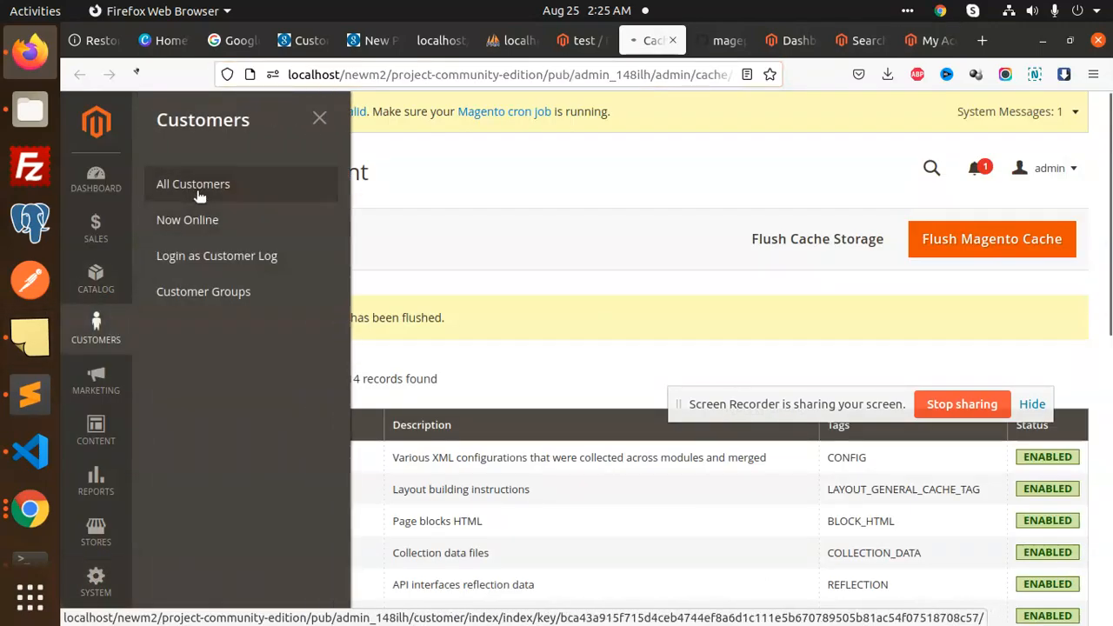
left_click(187, 183)
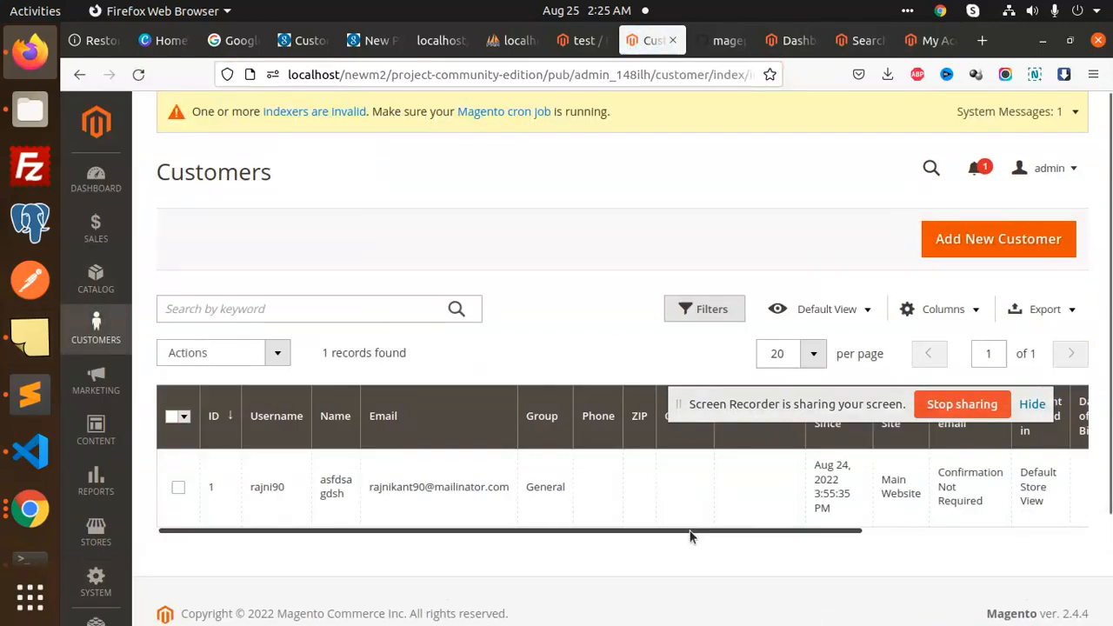
left_click_drag(689, 531, 1018, 507)
left_click(1063, 490)
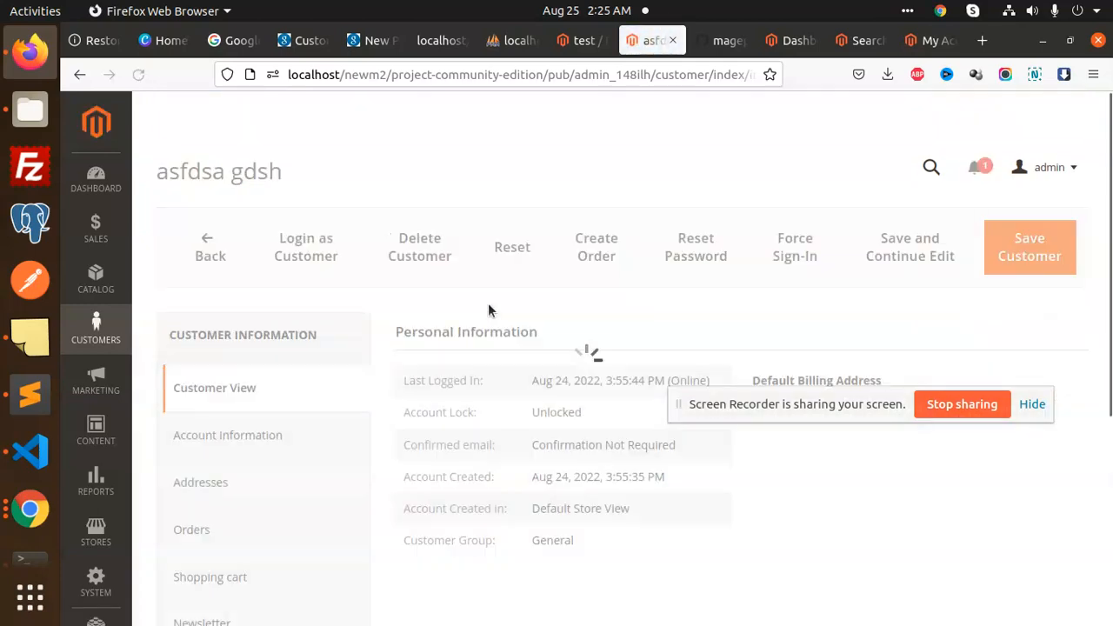
Enter two comma-separated Mailinator addresses in Account Information's Email CC and save the customer
left_click(315, 366)
scroll(566, 496, "down", 3)
scroll(566, 496, "down", 5)
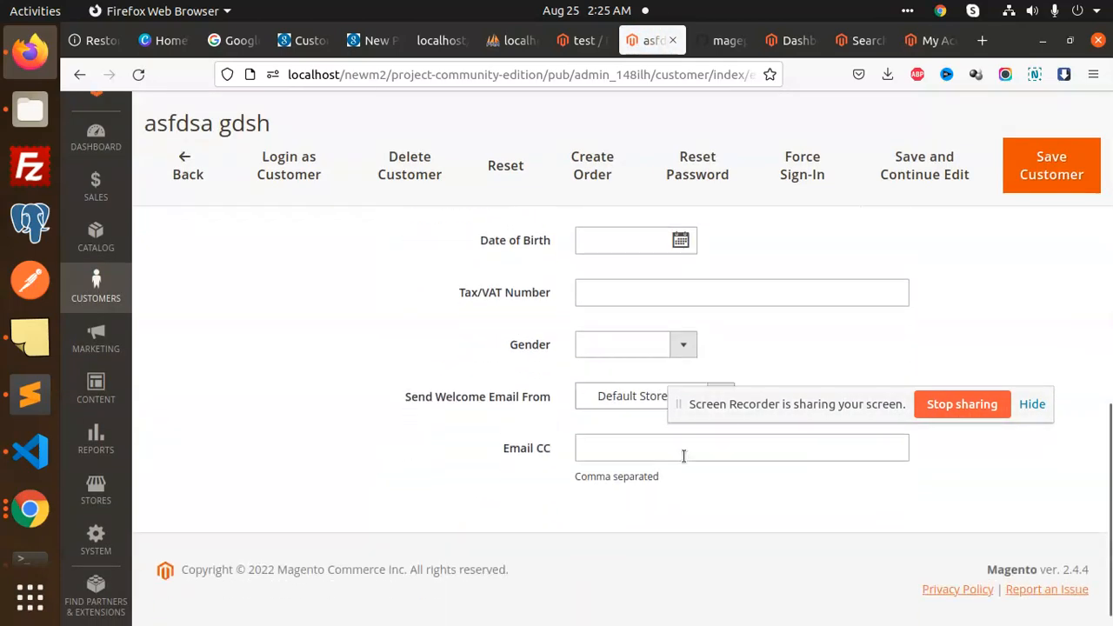
left_click(624, 427)
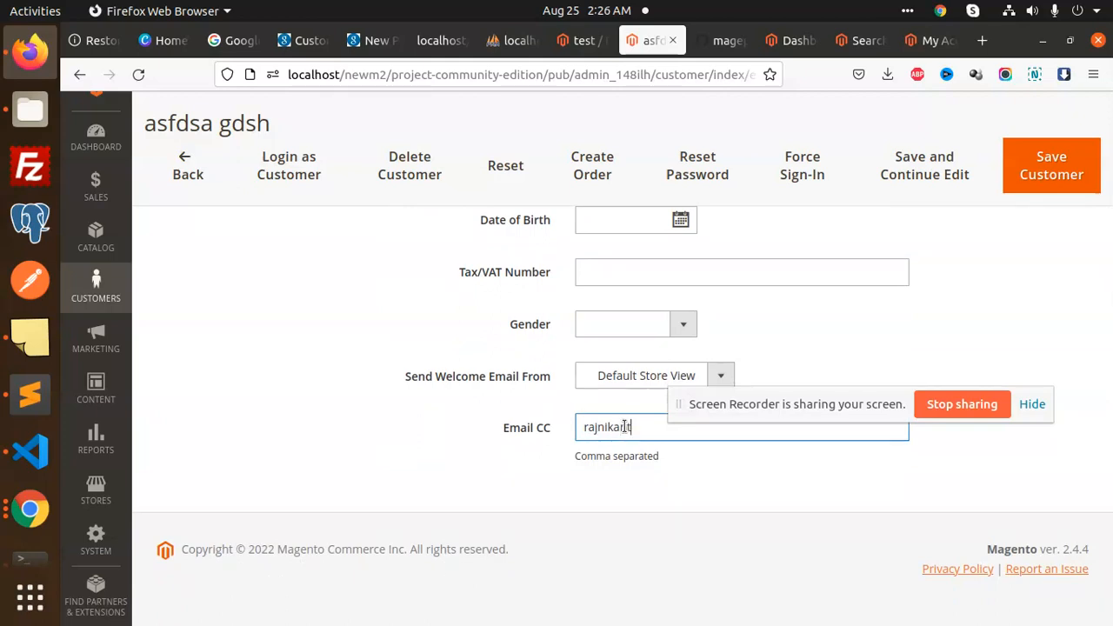
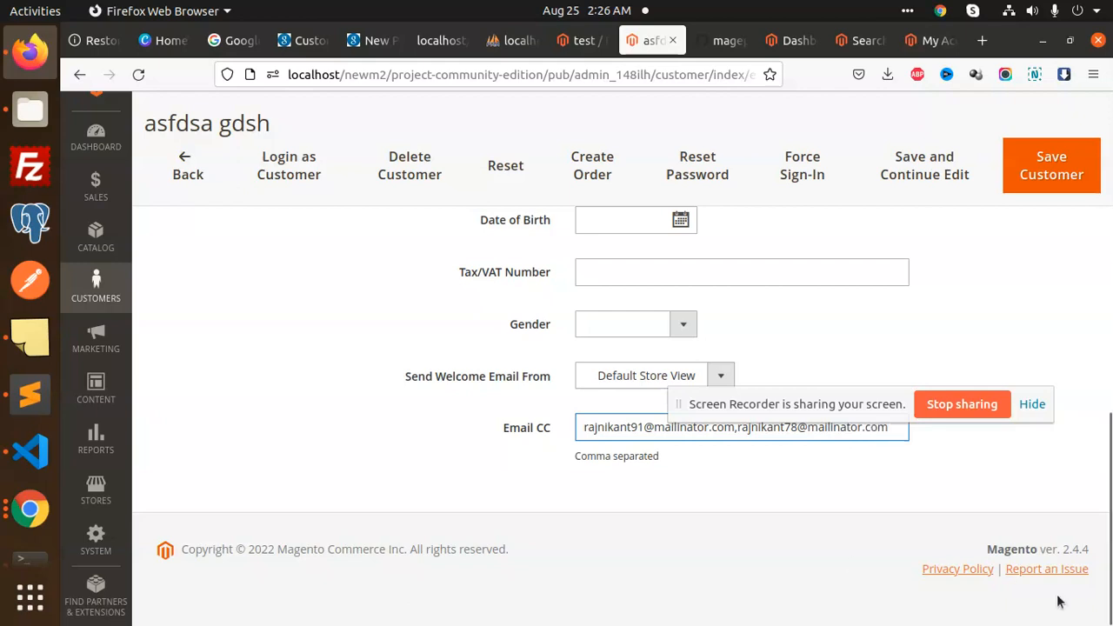
left_click_drag(860, 403, 867, 355)
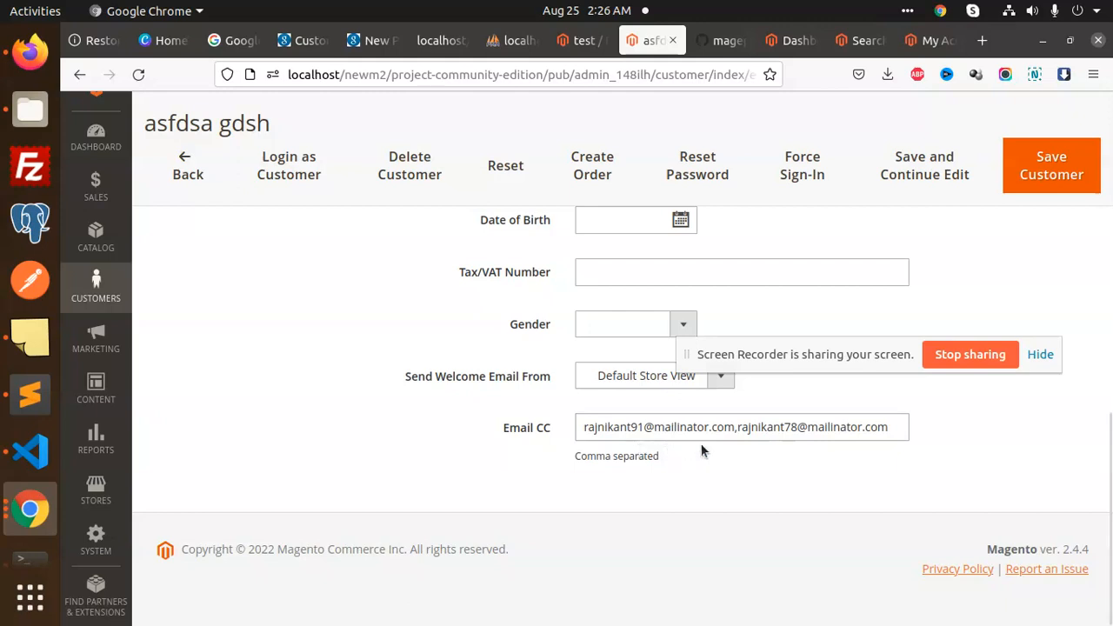
left_click(1018, 190)
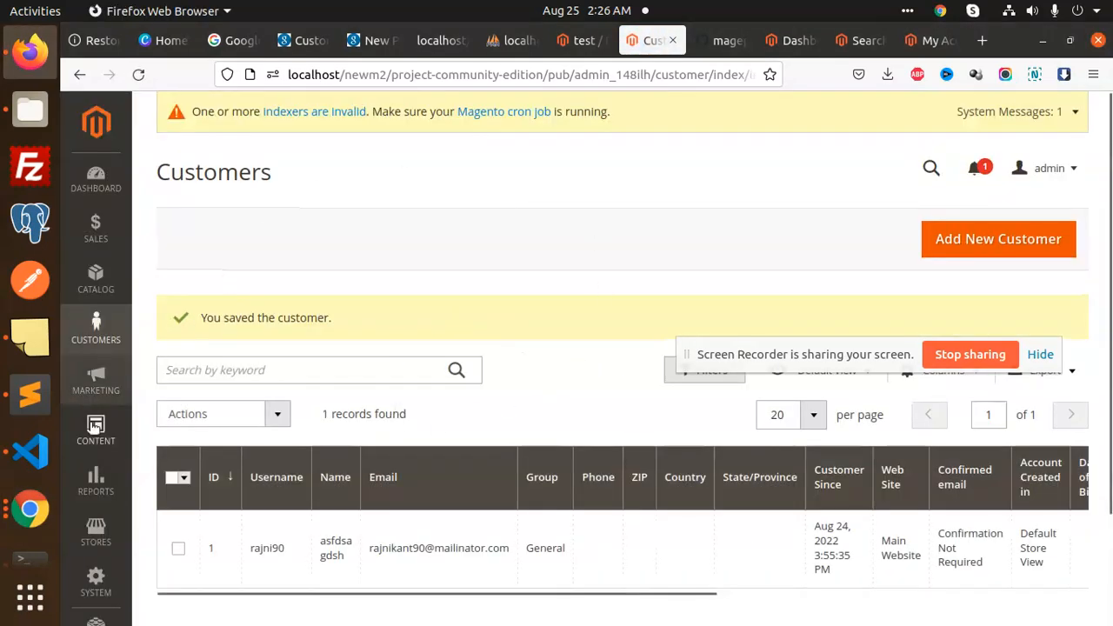
Flush the Magento cache from a new Cache Management tab, then return to the storefront 'test' results
left_click(96, 581)
middle_click(186, 567)
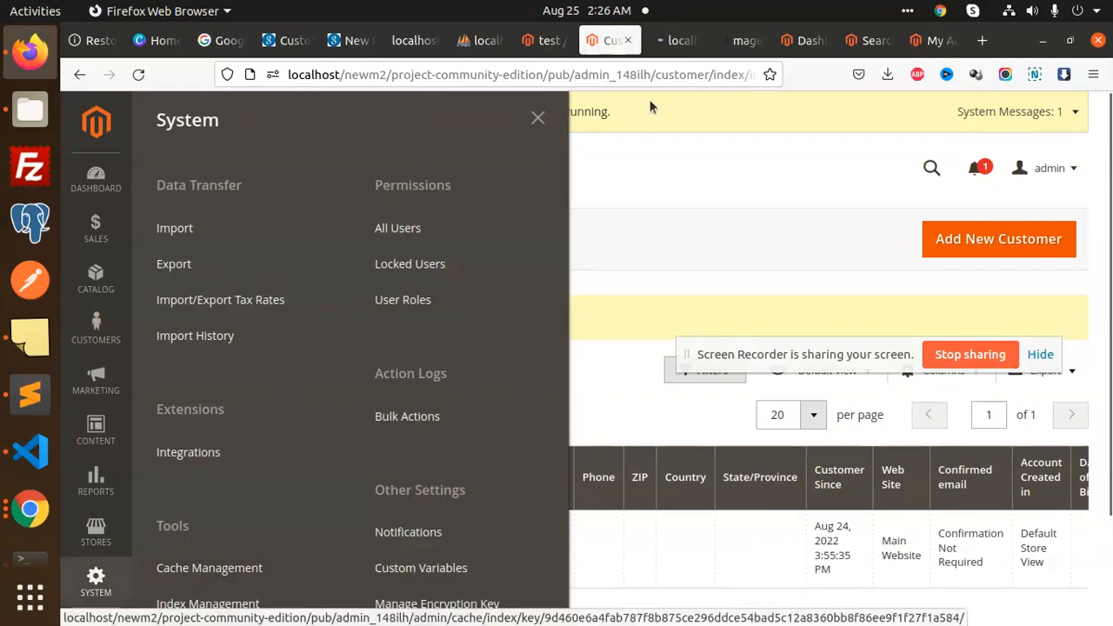
left_click(675, 40)
left_click(992, 238)
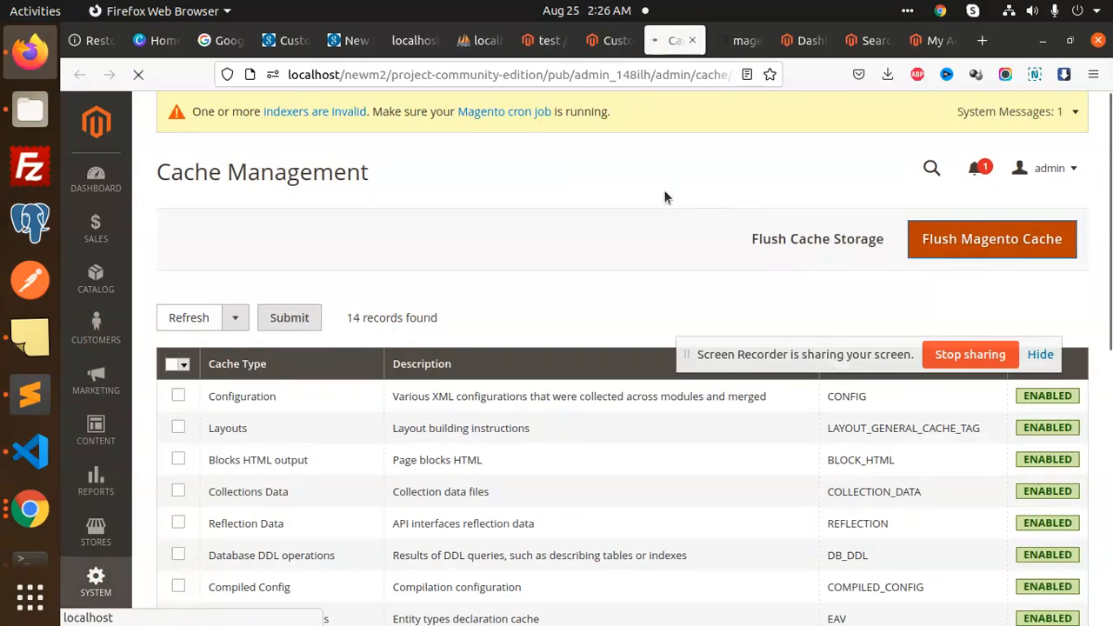
left_click(869, 41)
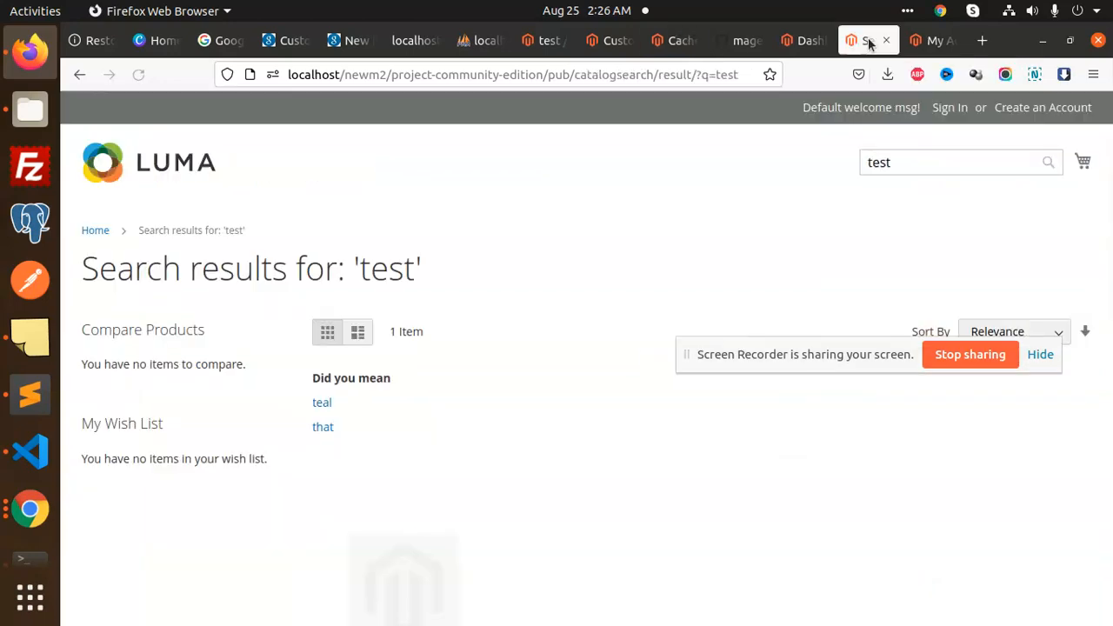
Add the test product to the cart and proceed to checkout from the mini cart
scroll(461, 385, "down", 5)
left_click(371, 503)
scroll(534, 321, "up", 3)
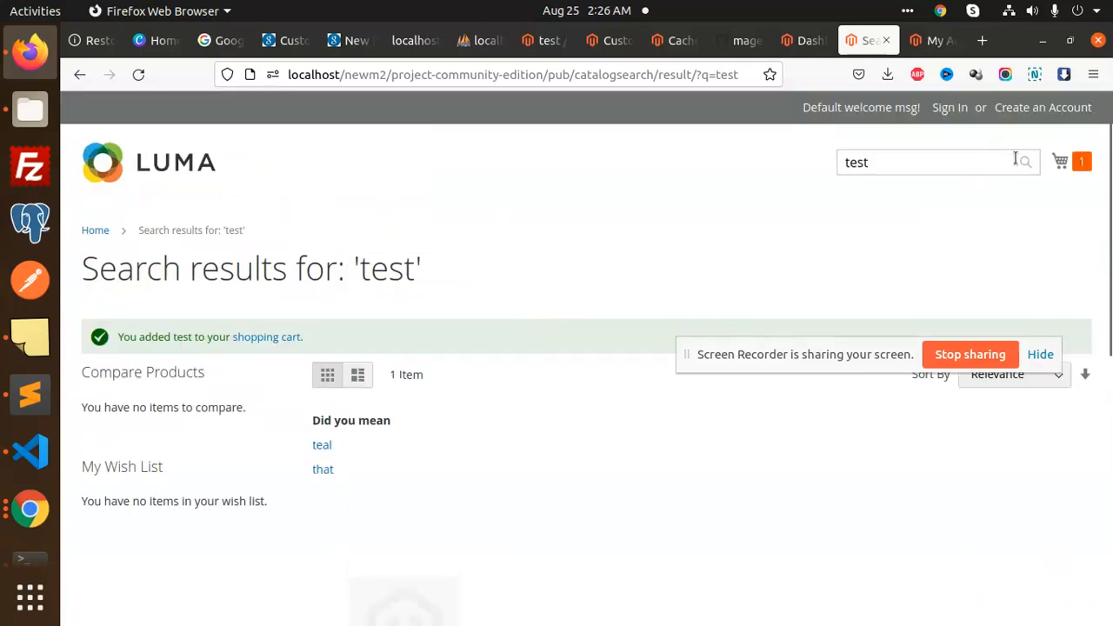
left_click(1060, 162)
left_click(915, 179)
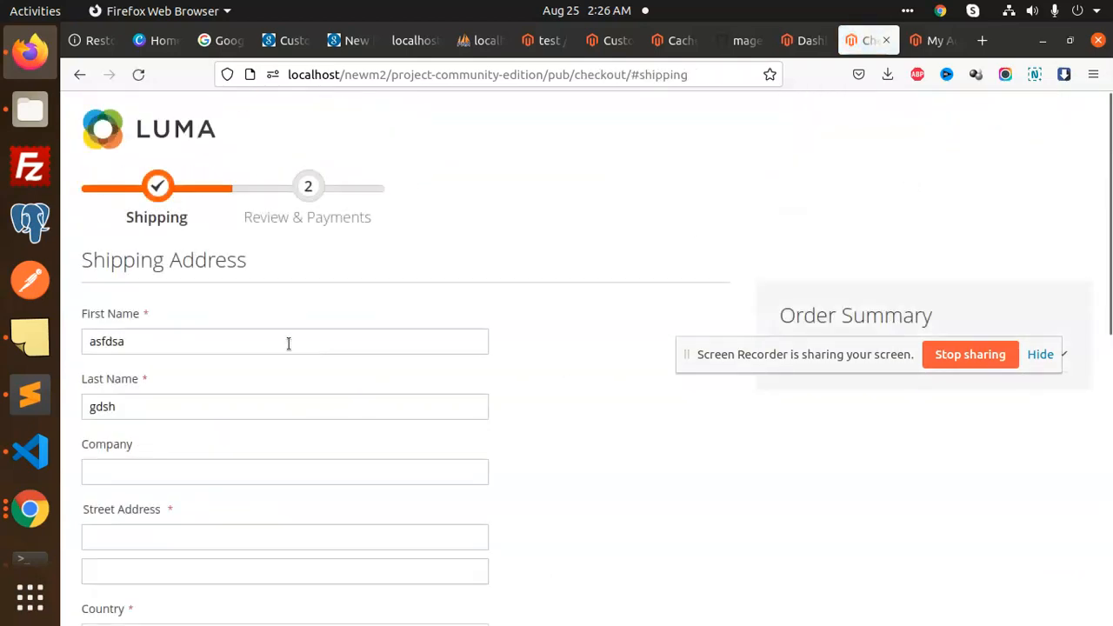
Enter the shipping street lines, state/province, city and postal code
scroll(181, 295, "down", 3)
left_click(182, 262)
type("safasdg")
left_click(182, 293)
type("dsghsdh")
left_click(153, 423)
left_click(169, 311)
type("gsfdh")
left_click(141, 455)
type("12345")
Add the phone number, continue with $5.00 Flat Rate shipping, and place the order
scroll(145, 452, "down", 4)
left_click(177, 319)
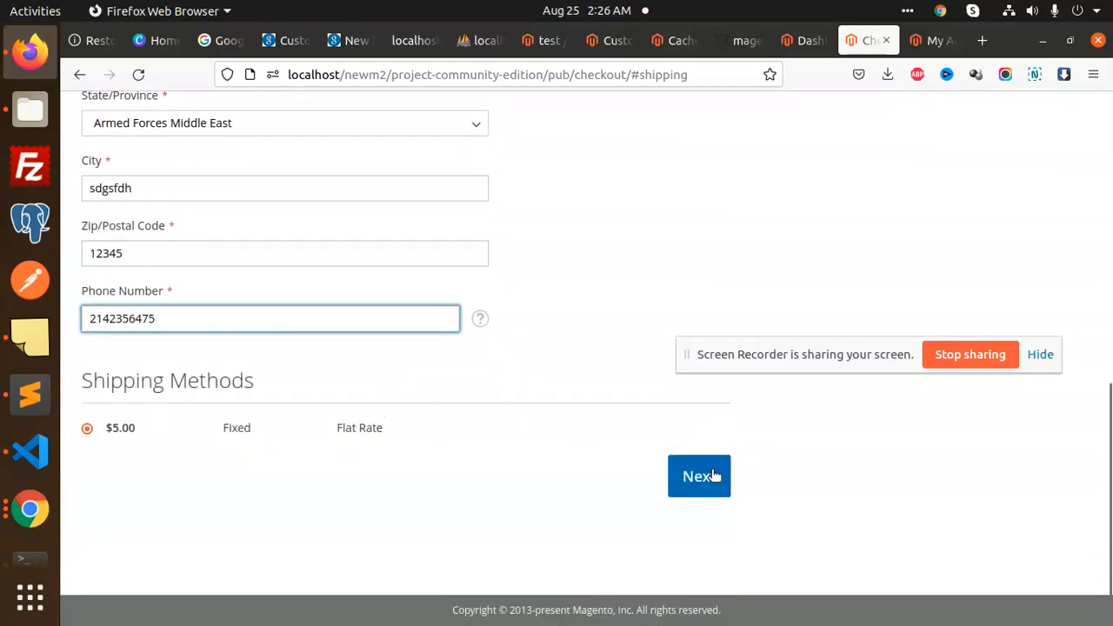
left_click(708, 478)
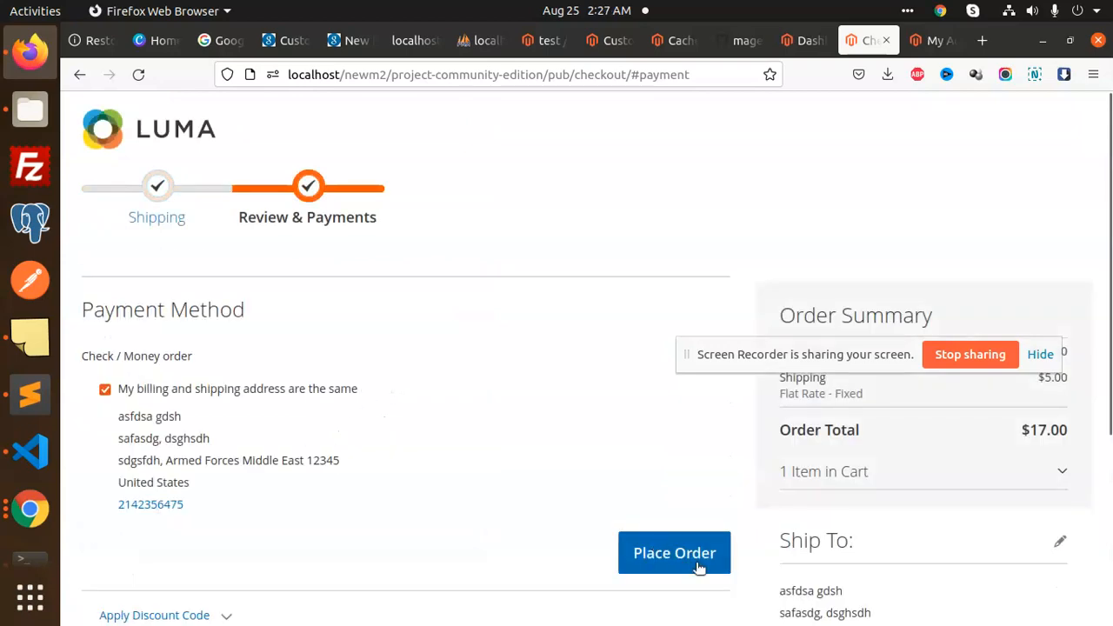
left_click(698, 565)
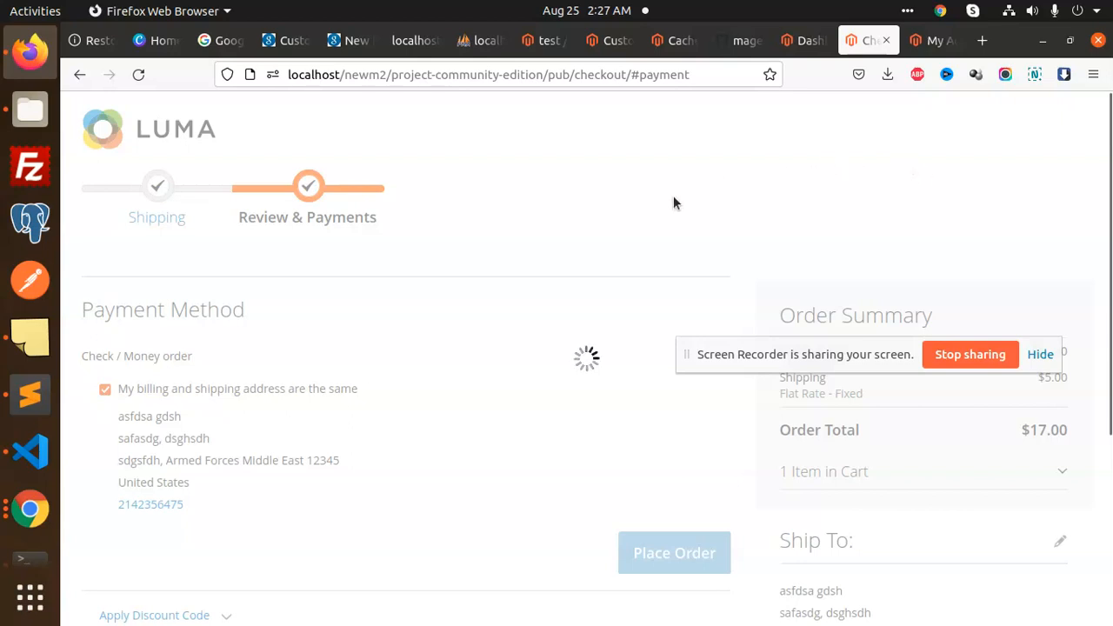
Search the web for Mailinator in a new tab and open its home page
left_click(977, 40)
left_click(694, 74)
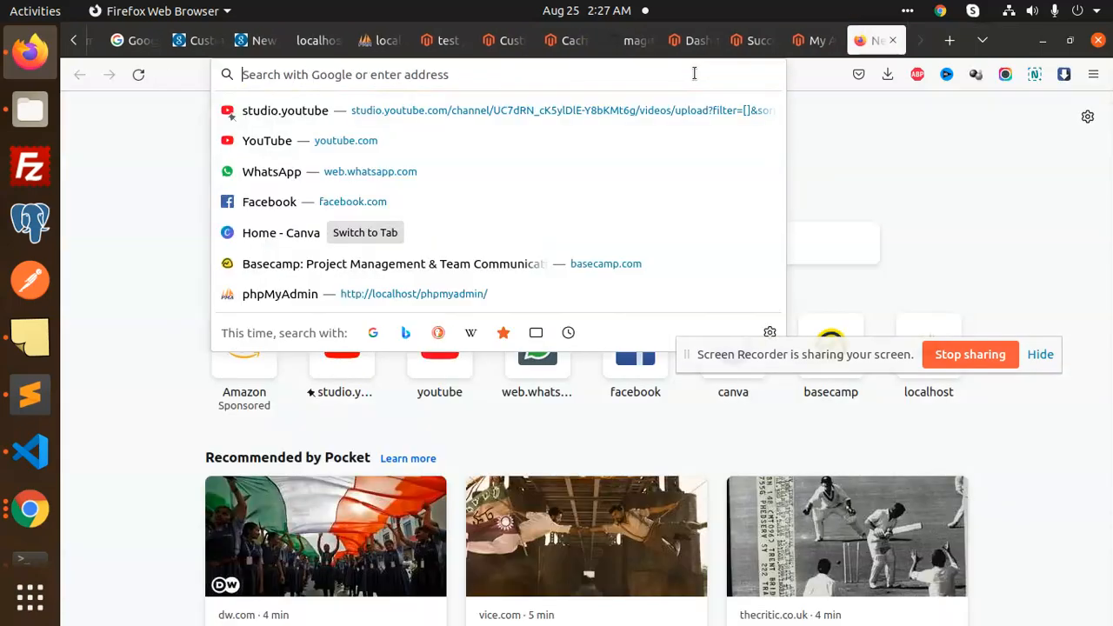
type("mailiantor")
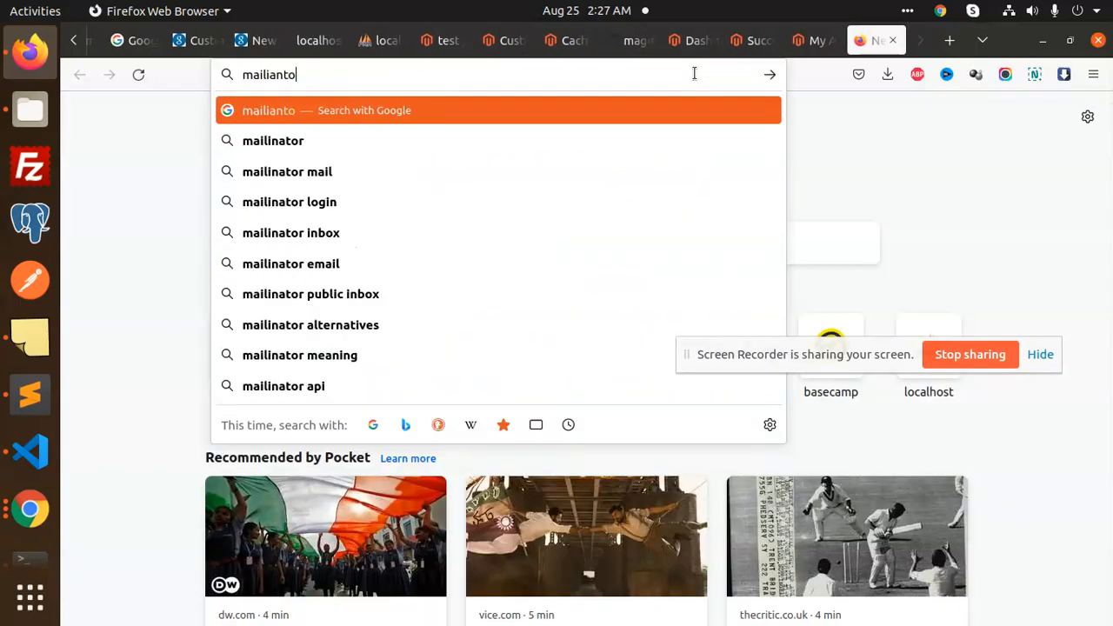
key("Return")
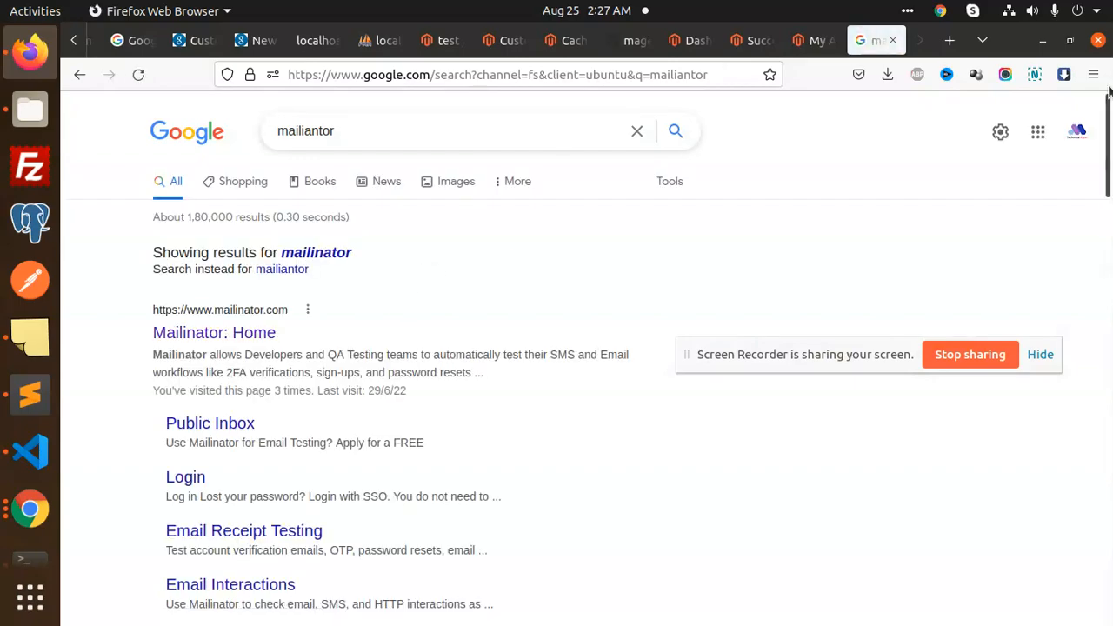
left_click(225, 325)
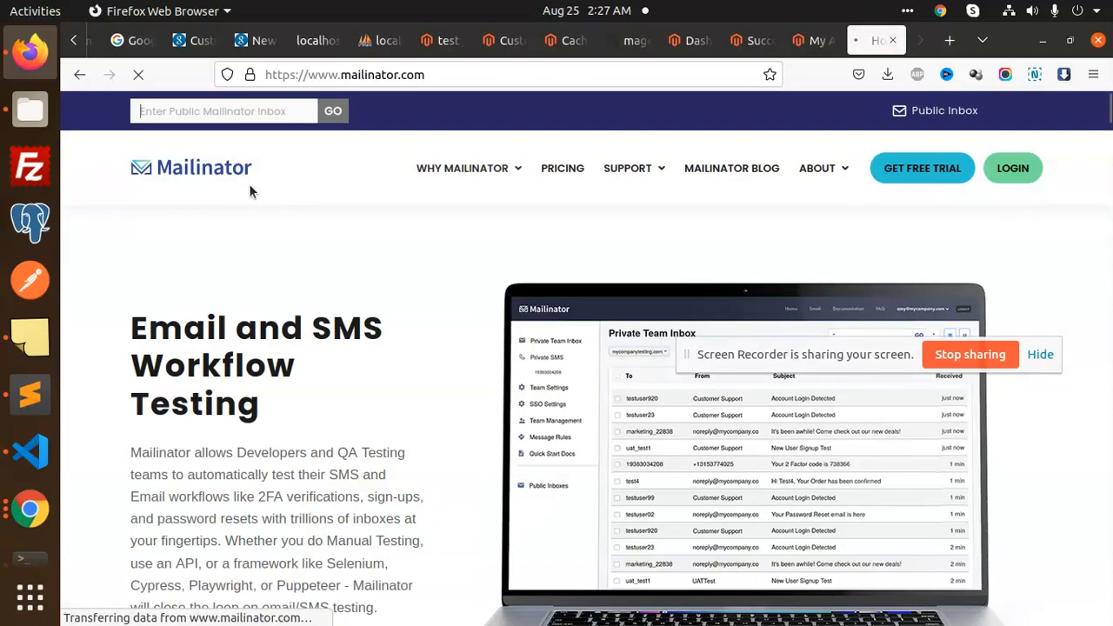
Open the customer's public inbox and read the Main Website Store order confirmation email
left_click(215, 116)
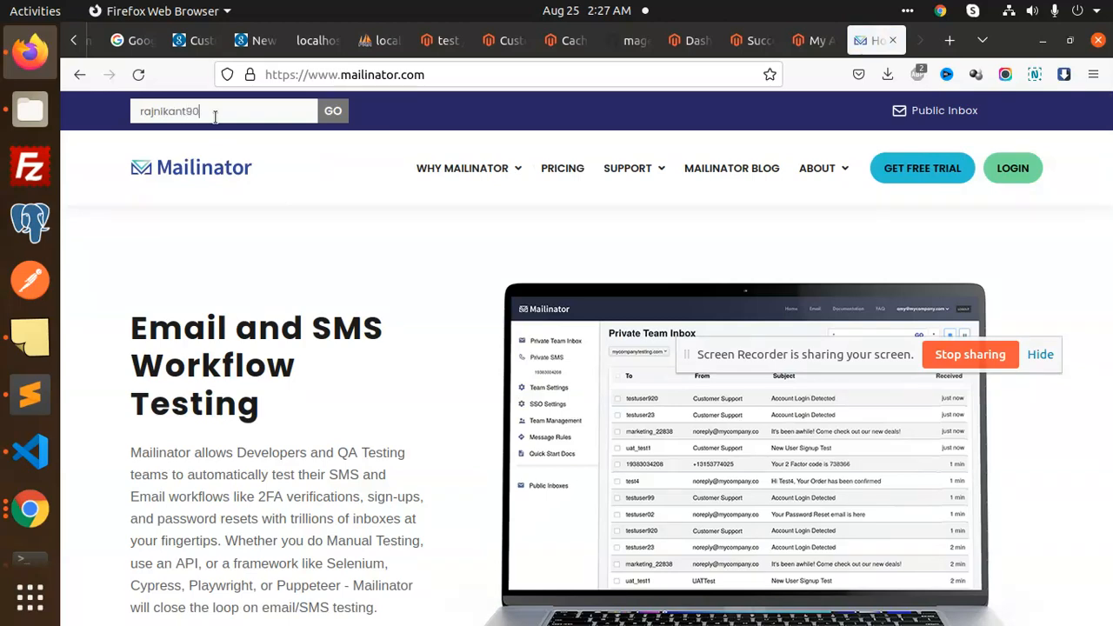
key("Return")
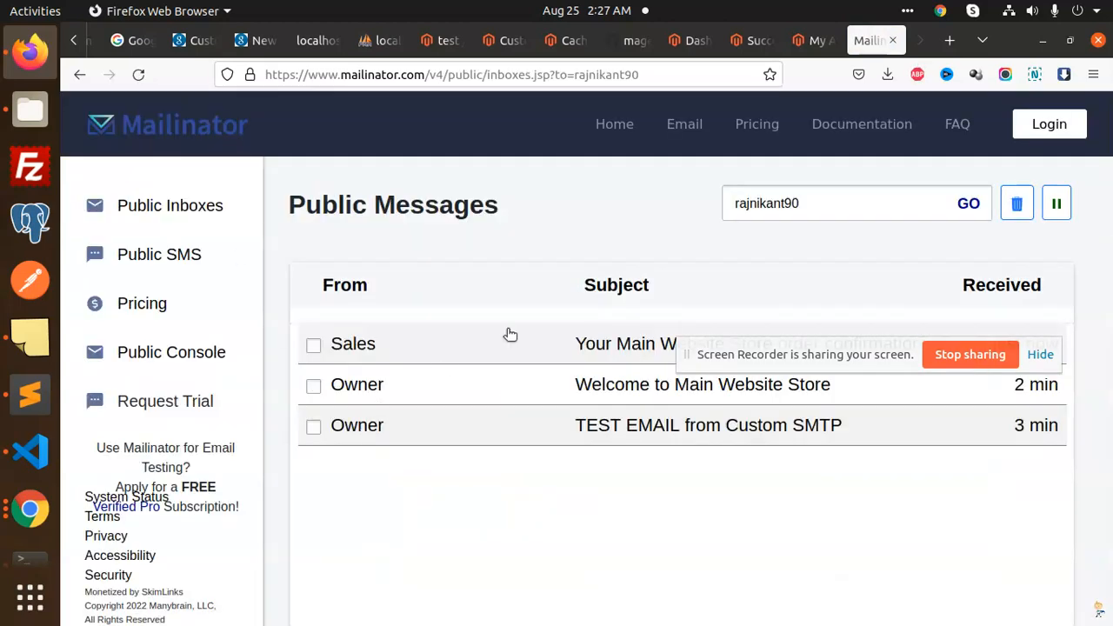
left_click_drag(731, 349, 776, 235)
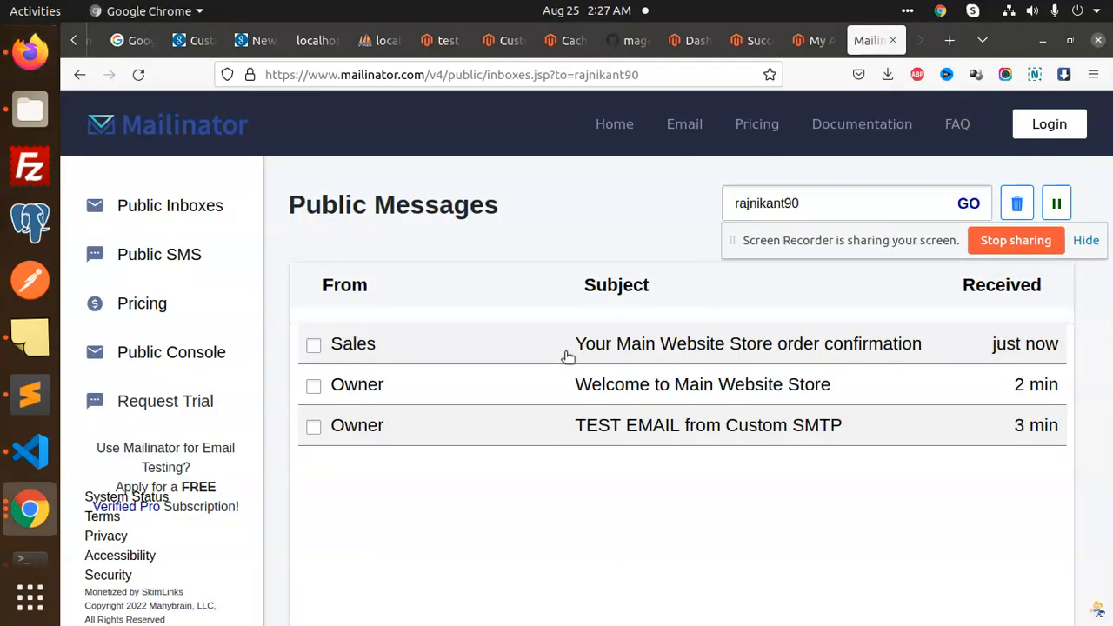
left_click(613, 348)
scroll(579, 465, "down", 5)
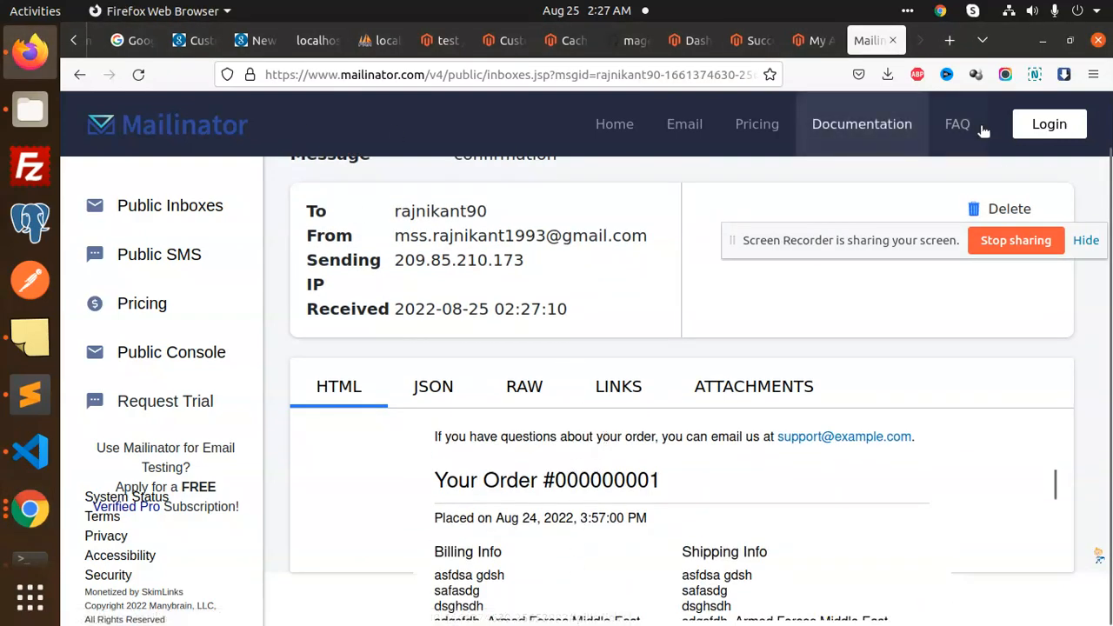
scroll(688, 415, "up", 2)
left_click(187, 207)
left_click(833, 209)
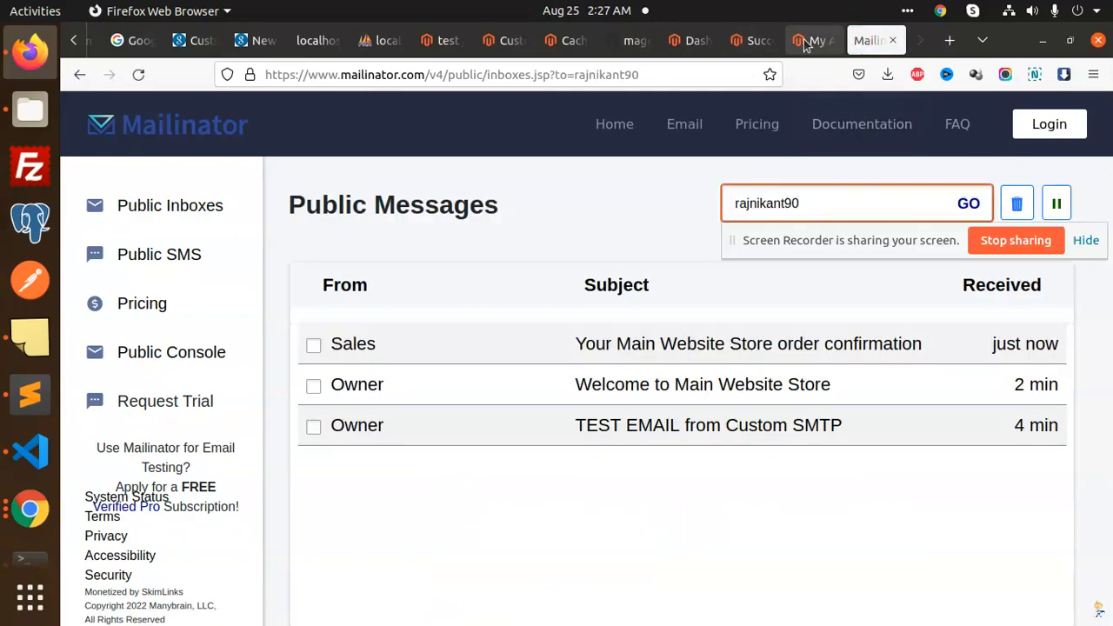
Check the customer's two Email CC addresses in the admin Customers grid
left_click(501, 40)
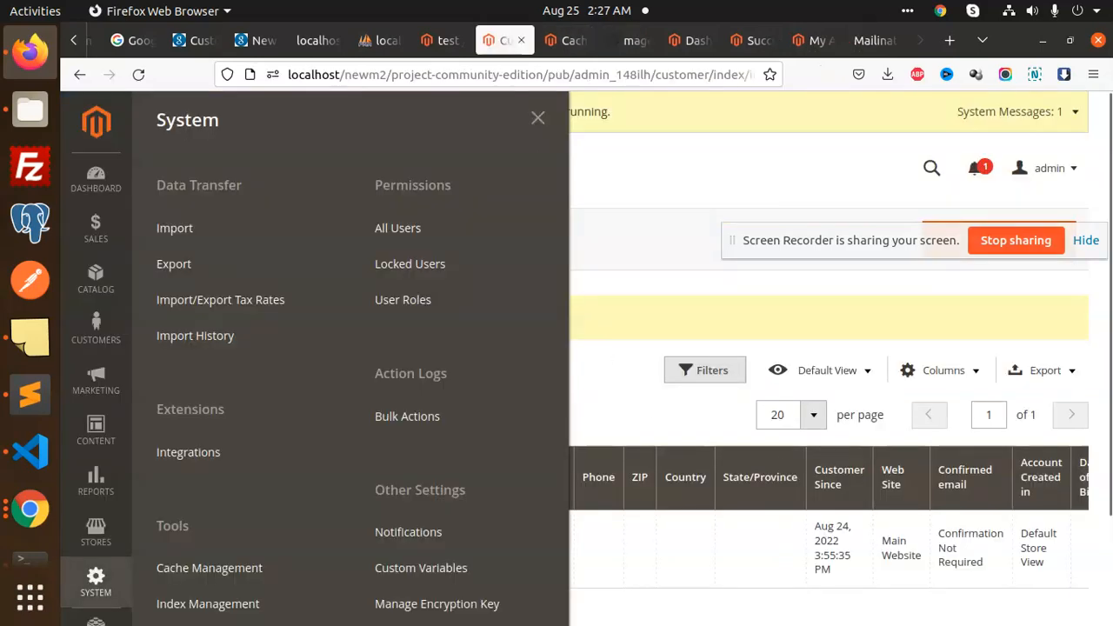
left_click(912, 506)
scroll(865, 581, "down", 2)
left_click(517, 530)
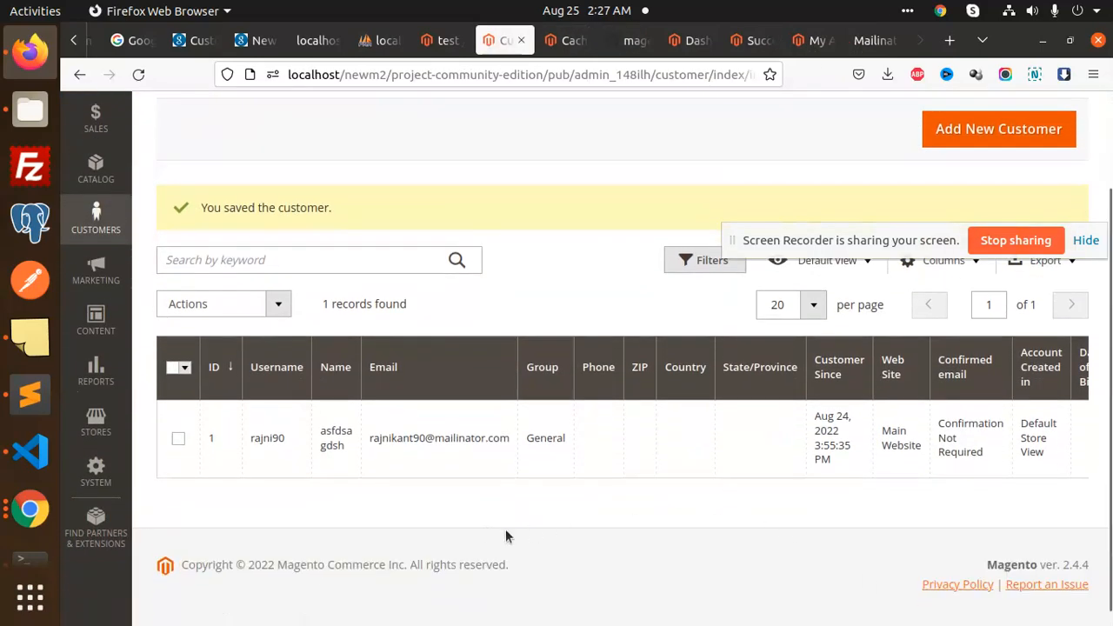
left_click_drag(710, 483, 1080, 484)
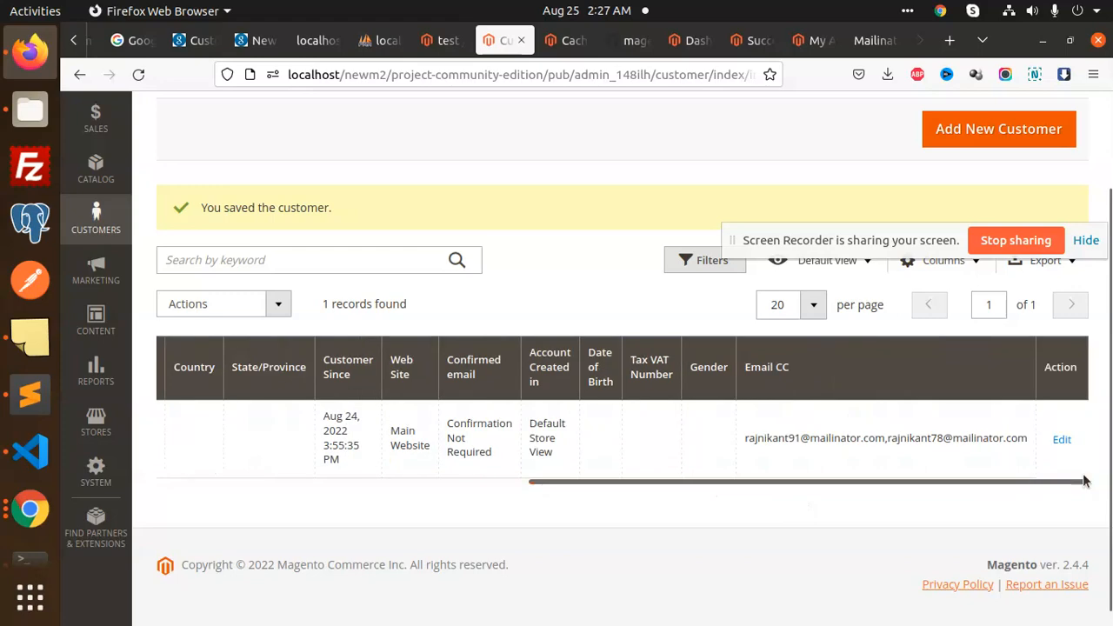
Open the first CC address's Mailinator inbox and its order confirmation email from Sales
left_click(874, 40)
key("BackSpace")
key("BackSpace")
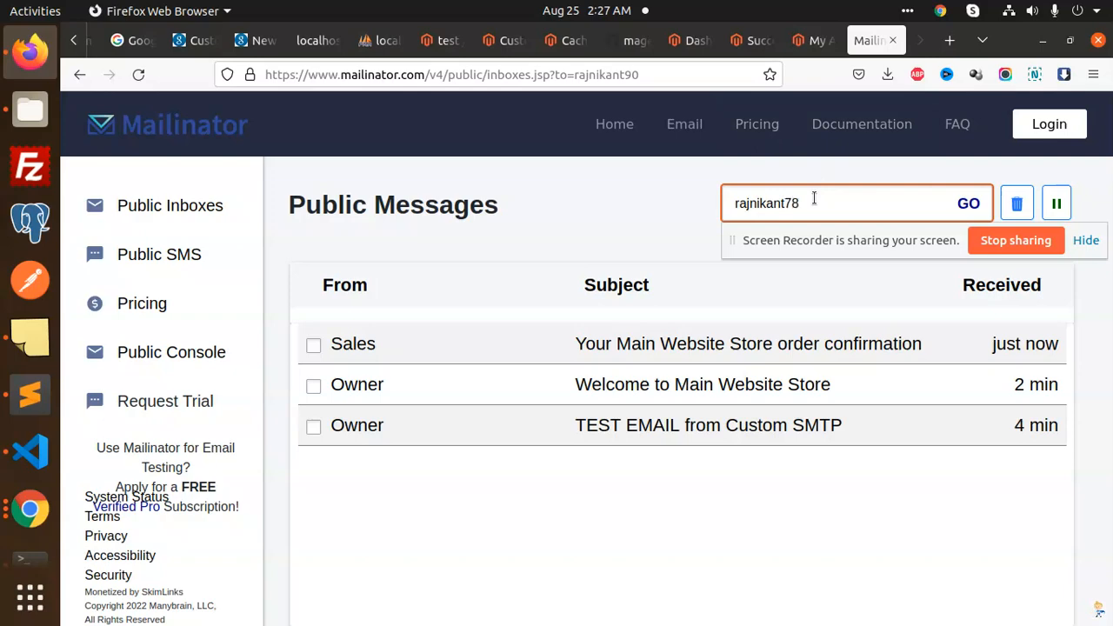
key("Return")
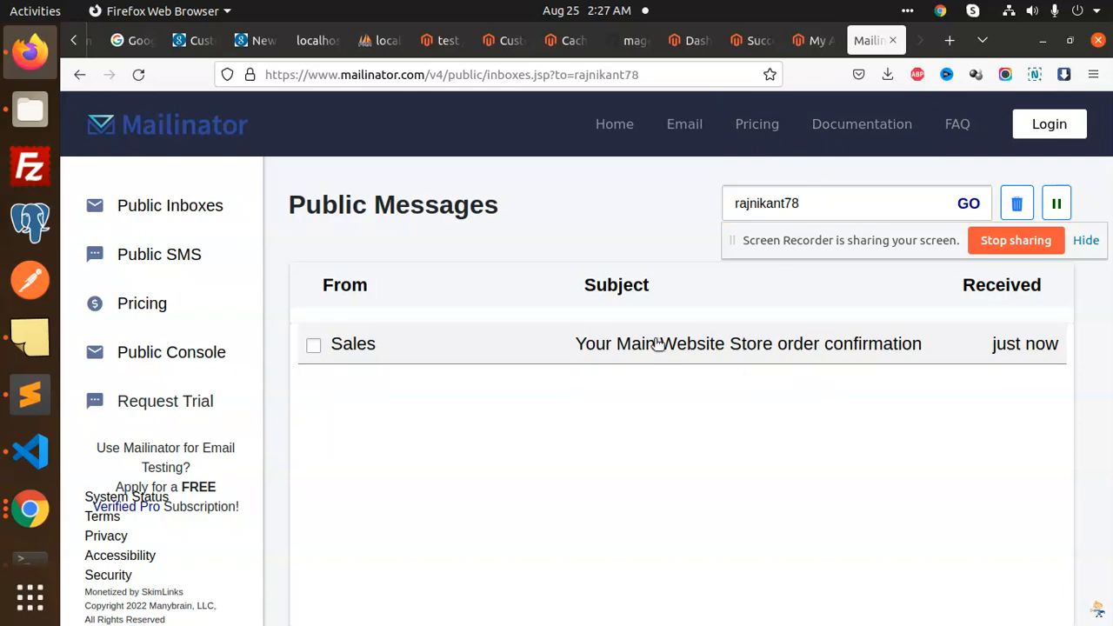
left_click(654, 346)
left_click(814, 41)
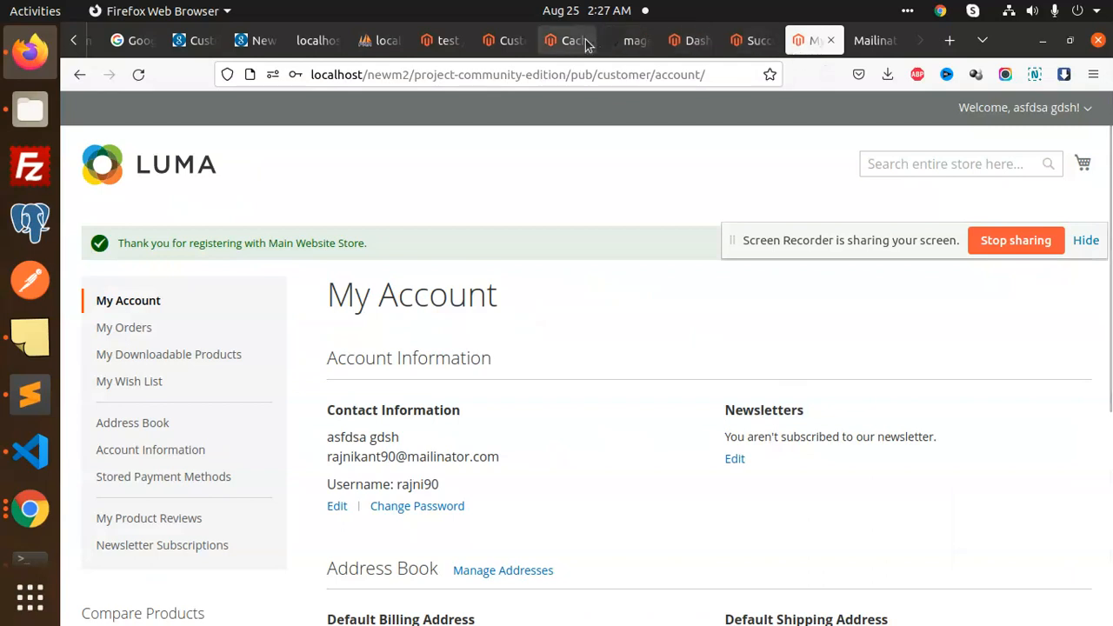
left_click(504, 41)
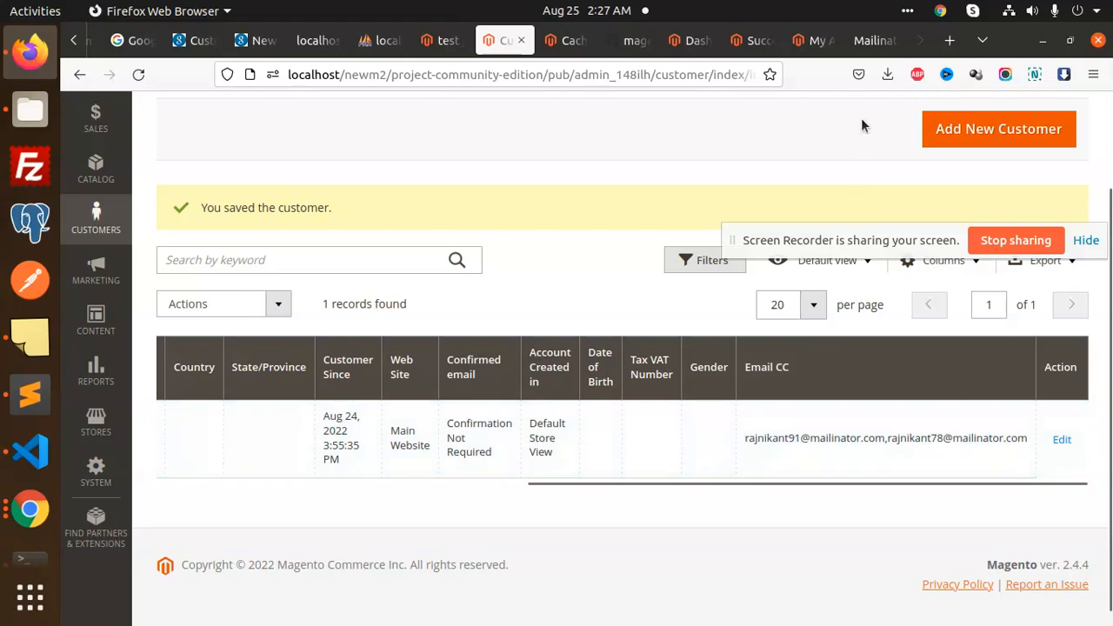
left_click(874, 41)
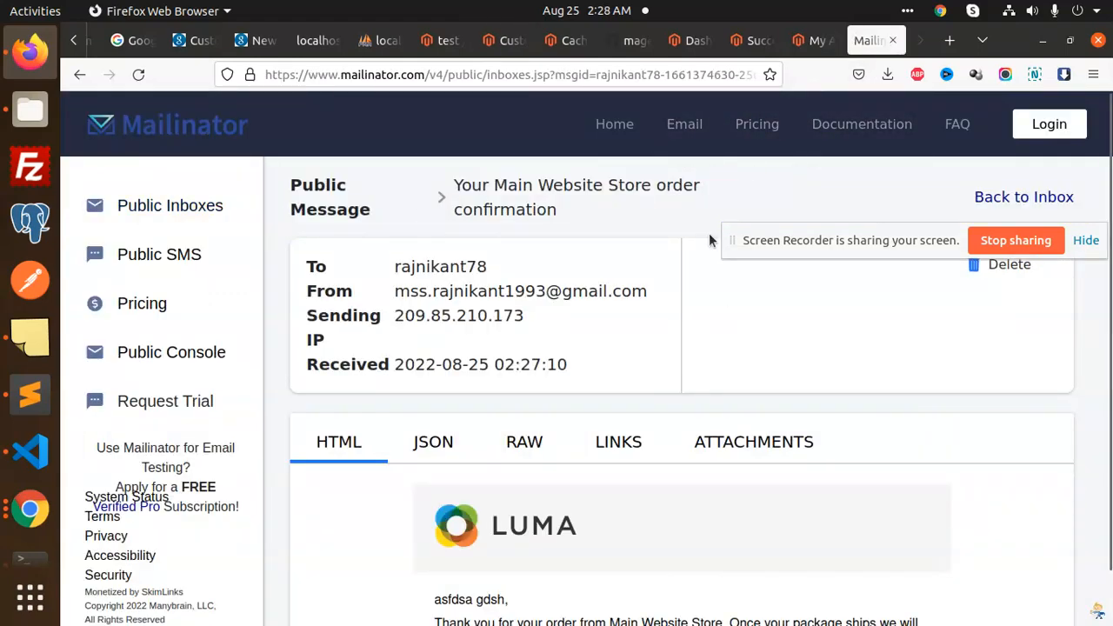
left_click(162, 207)
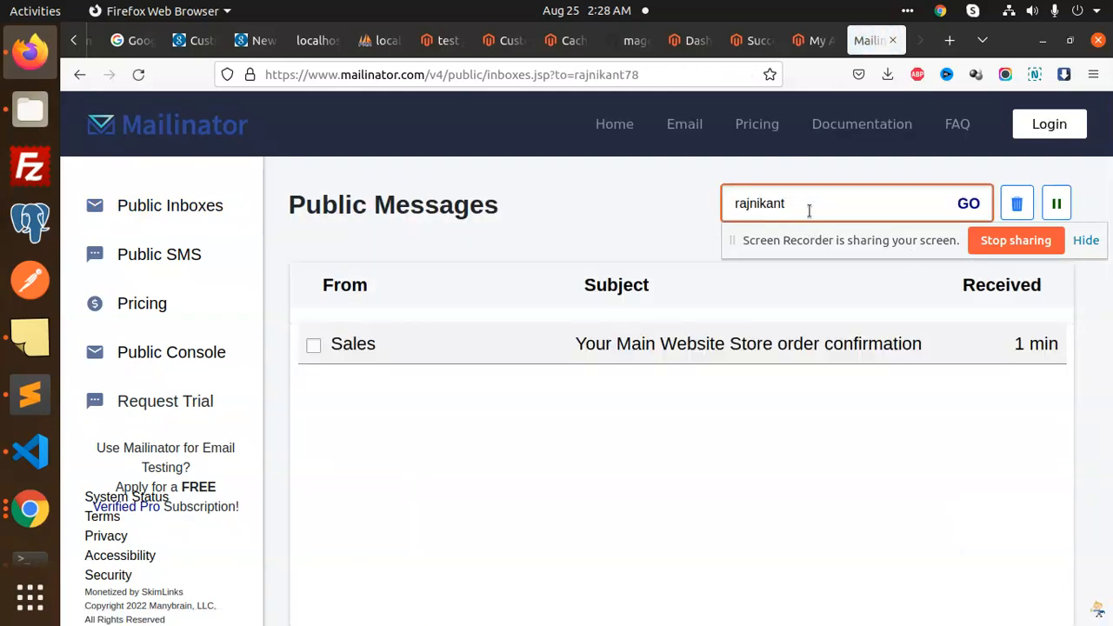
Open the second CC inbox's order confirmation, then view both CC addresses in the admin Customers grid
key("Return")
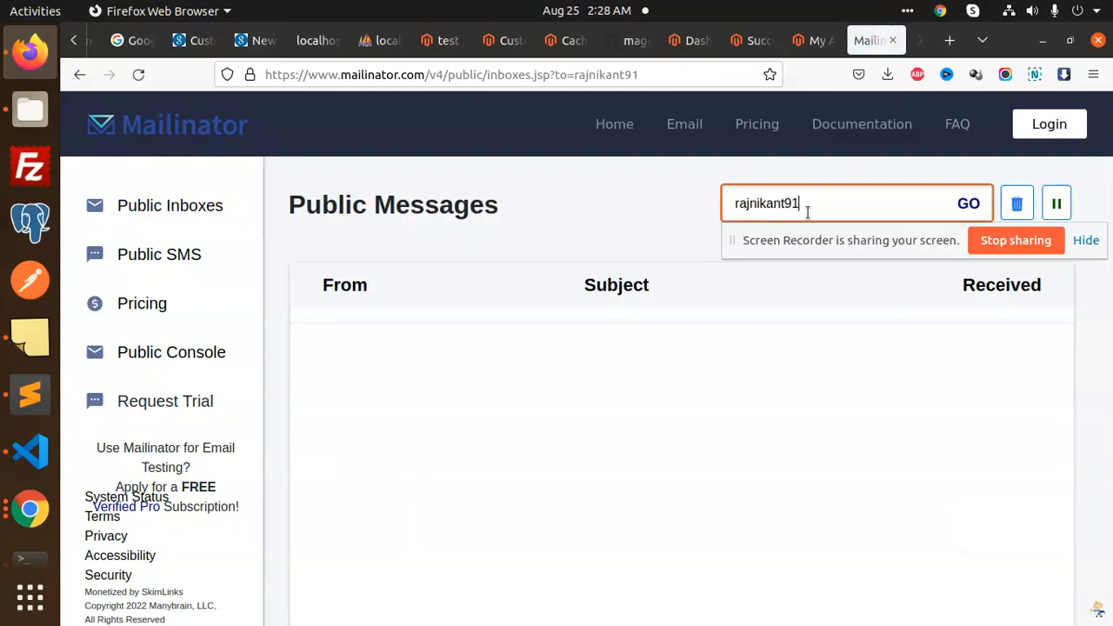
left_click(635, 357)
scroll(645, 444, "down", 10)
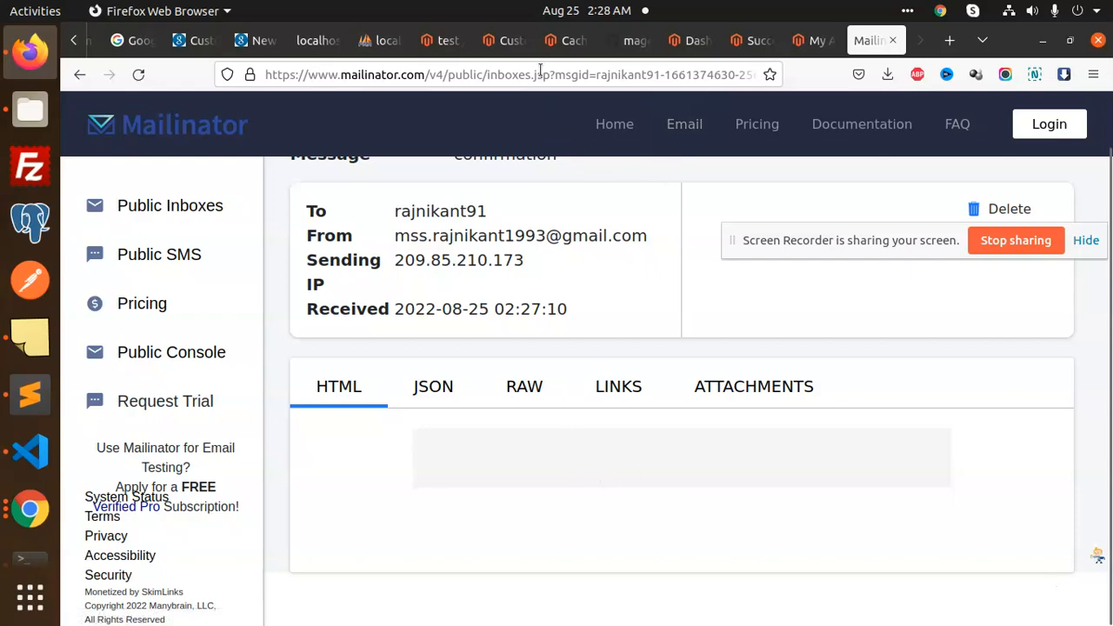
left_click(513, 40)
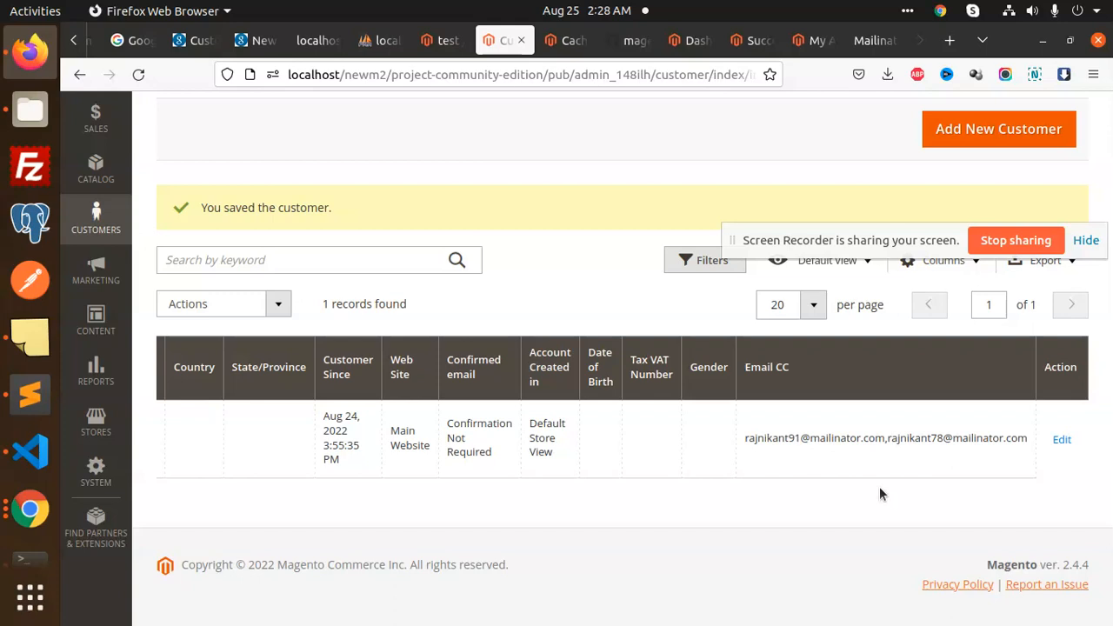
left_click_drag(859, 242, 645, 226)
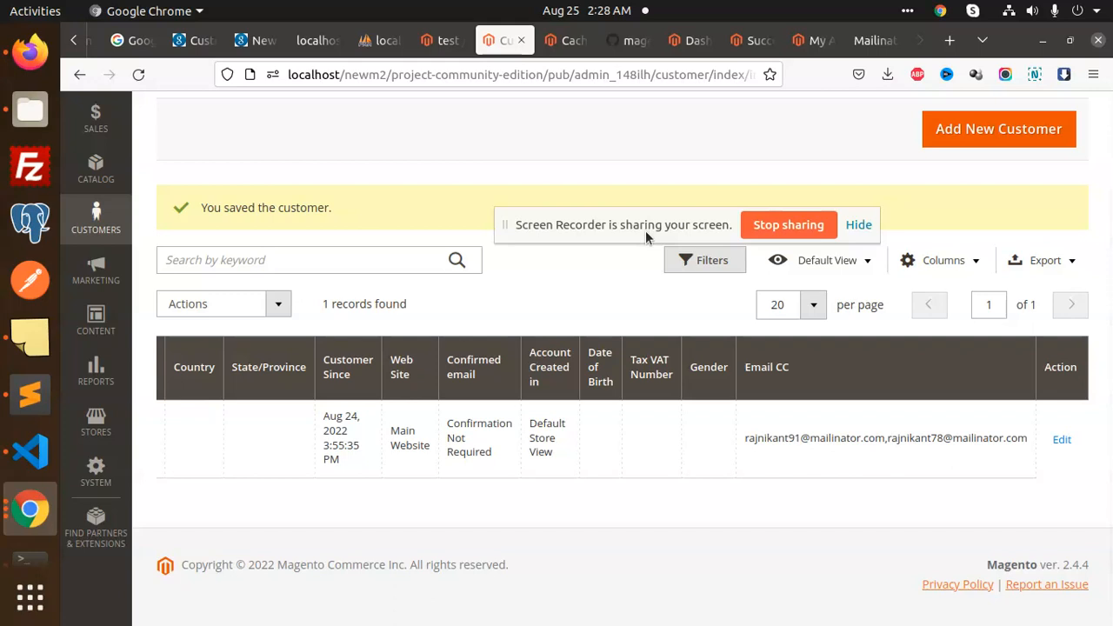